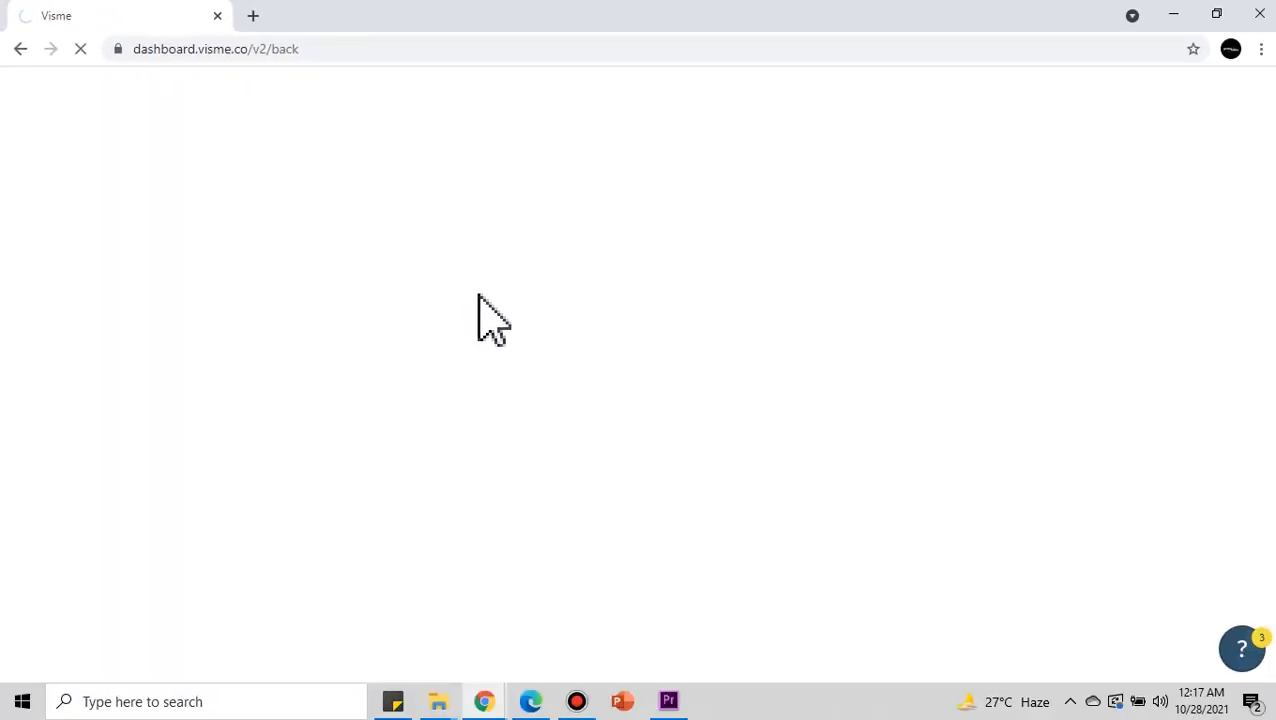
- Browse the featured presentation templates, from the Modern and Startup Pitch Deck themes down to the Featured Templates
scroll(555, 355, down, 3)
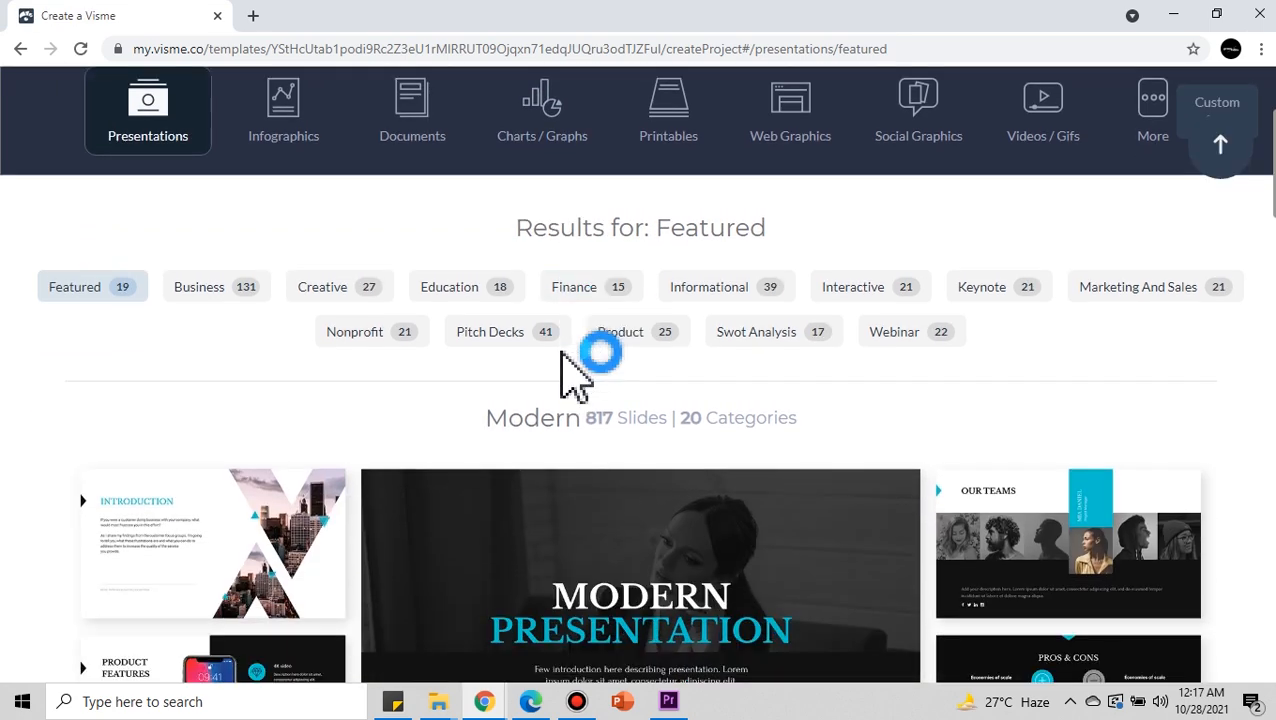
scroll(562, 355, down, 3)
scroll(565, 355, down, 2)
scroll(567, 390, down, 2)
scroll(570, 421, down, 2)
scroll(567, 402, down, 4)
scroll(575, 437, down, 6)
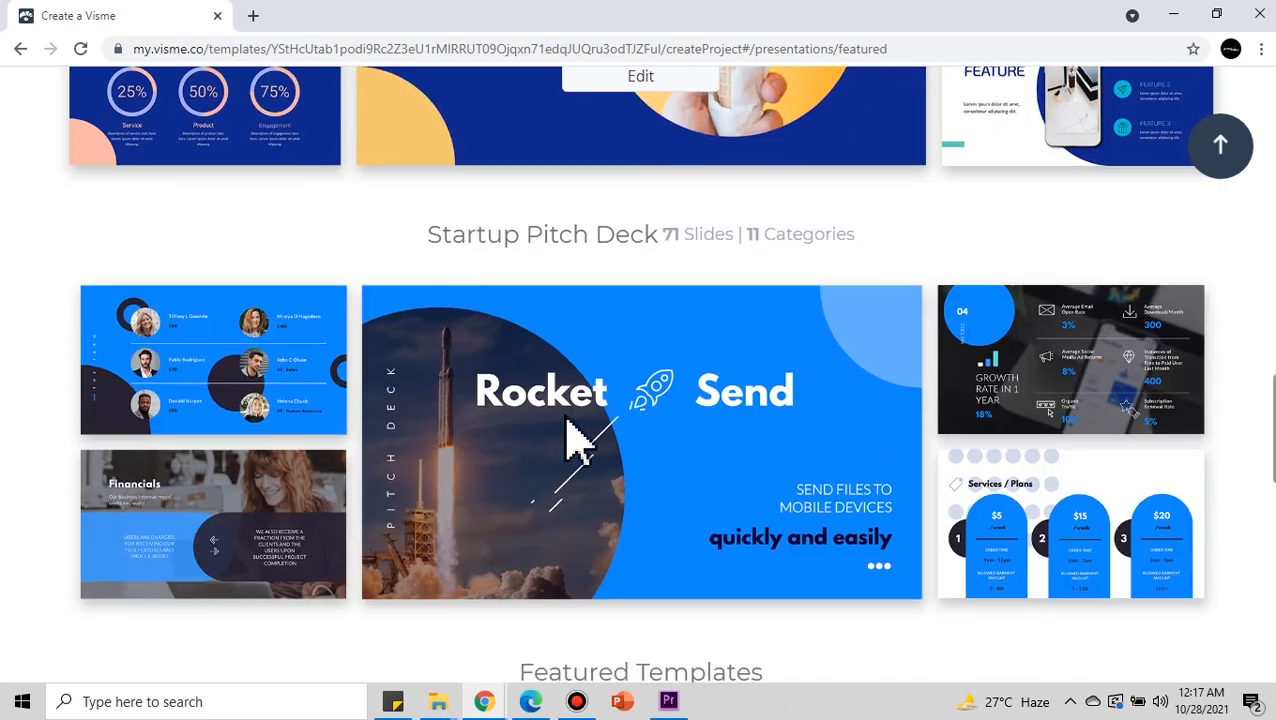
scroll(580, 405, down, 3)
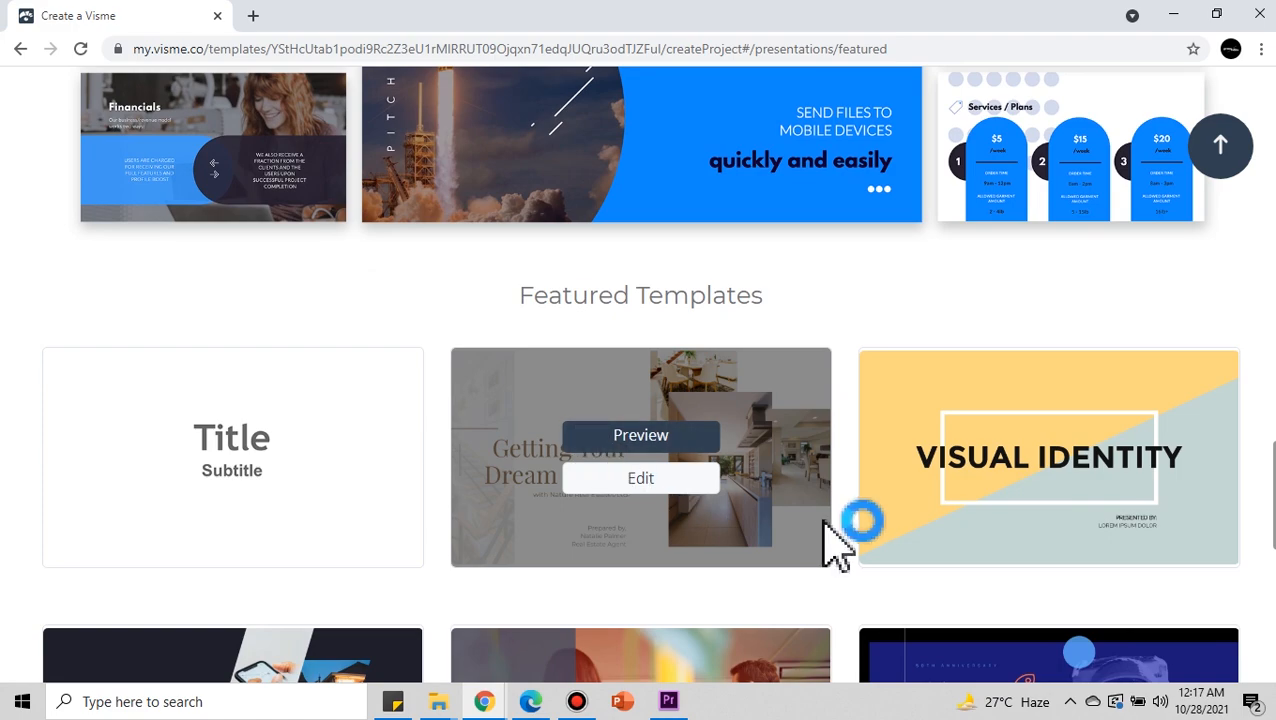
scroll(833, 545, up, 15)
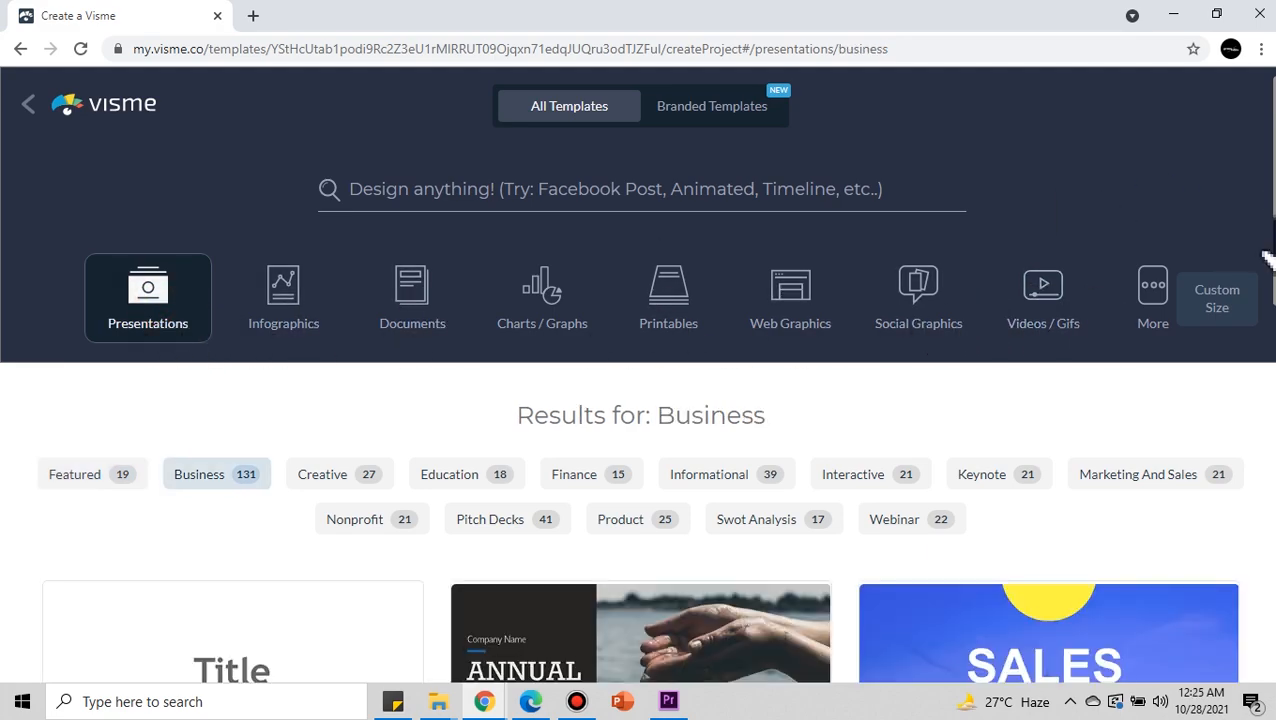
- Look through the Business presentation templates and the Infographics, Documents and Charts / Graphs template categories
scroll(1266, 258, down, 10)
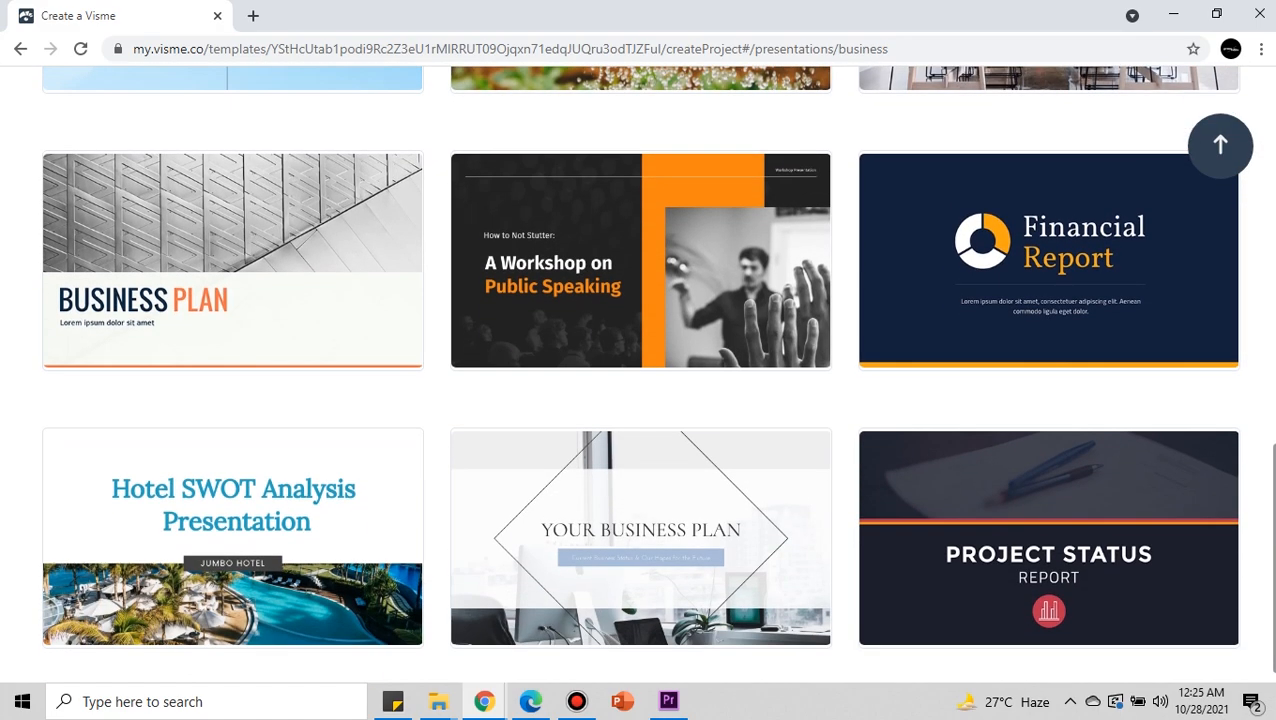
drag(1274, 620, 1274, 255)
scroll(1268, 248, down, 3)
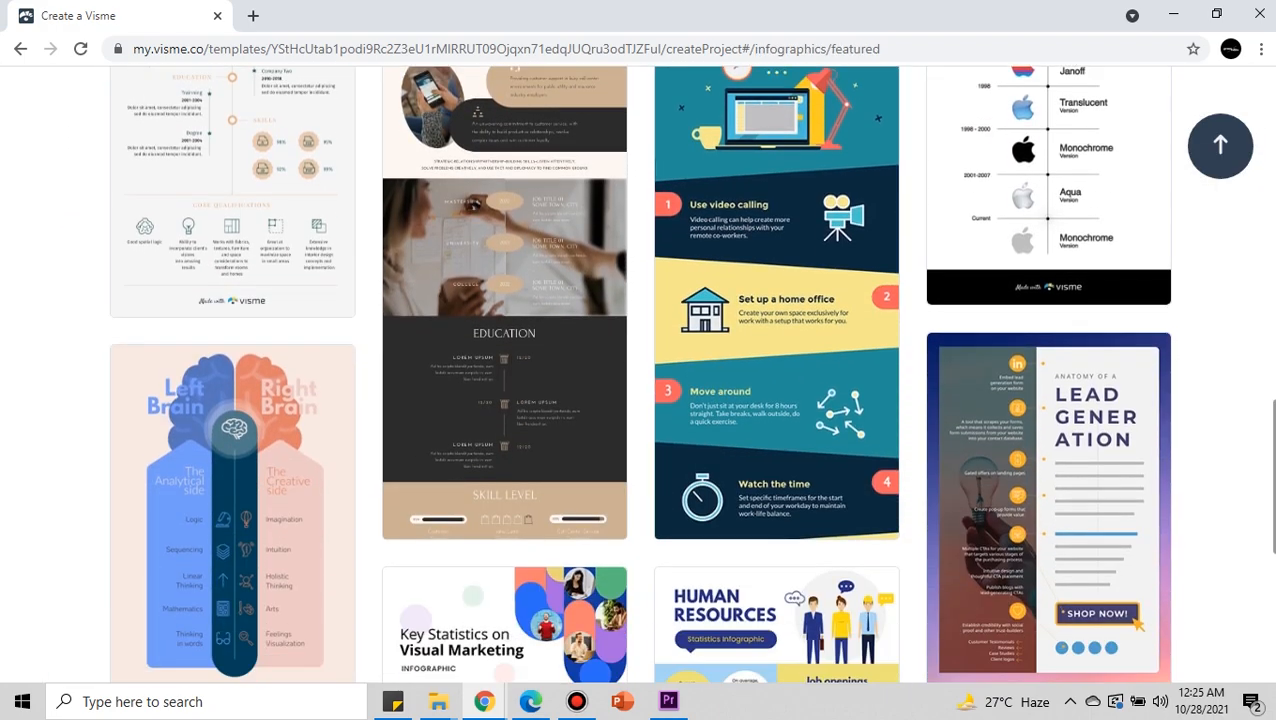
drag(1274, 416, 1274, 95)
click(412, 304)
drag(1273, 195, 1273, 313)
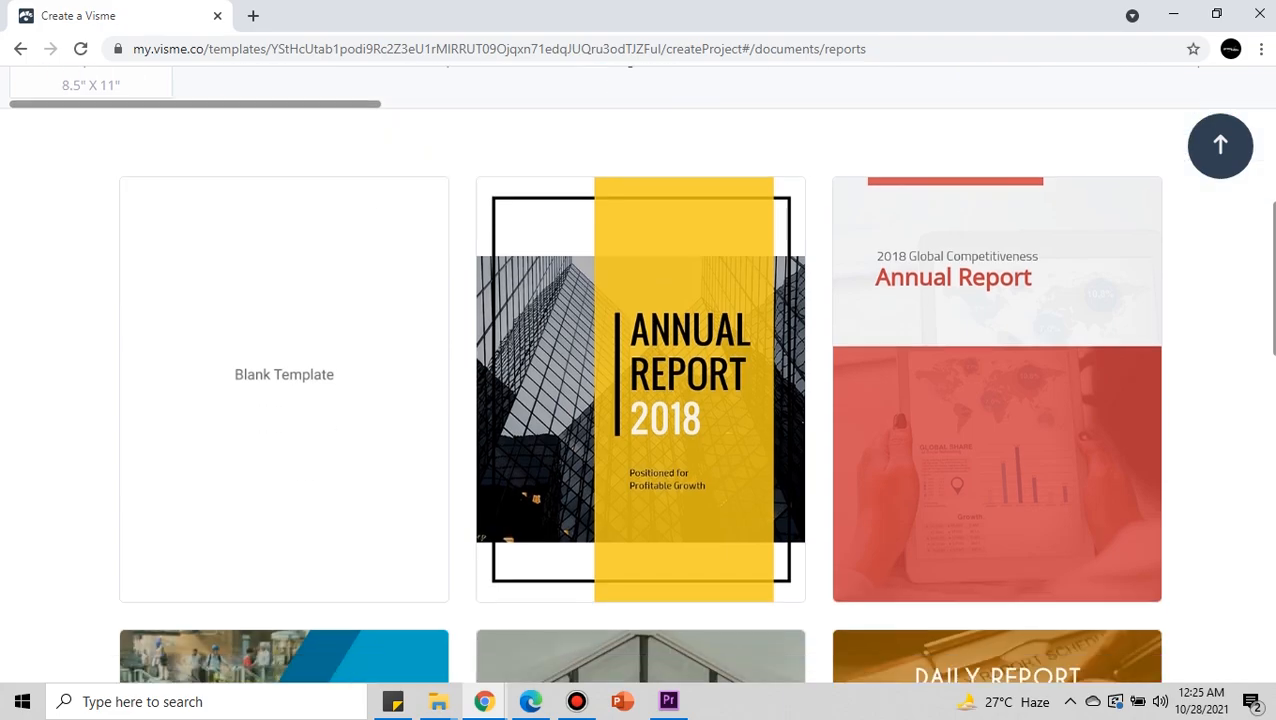
mouse_move(1273, 460)
mouse_down()
mouse_move(1272, 208)
mouse_move(1273, 445)
mouse_up()
click(541, 295)
drag(1268, 612, 1270, 165)
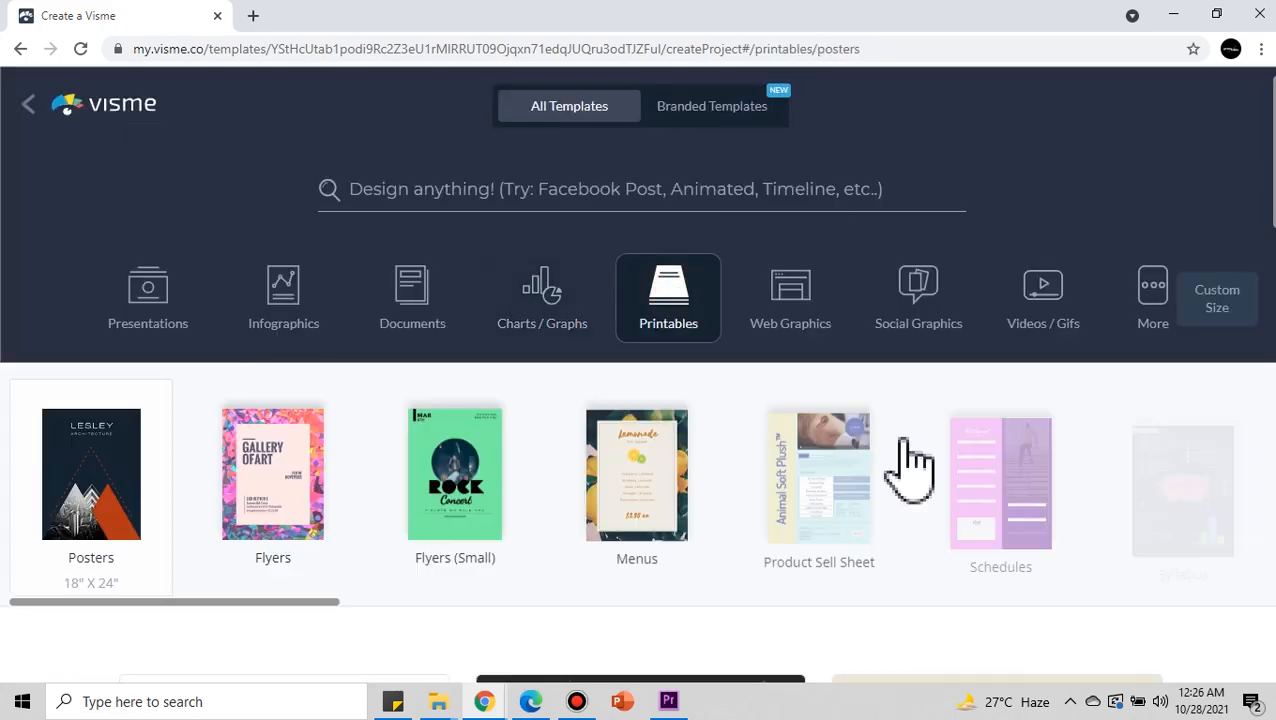
- Look through the Printables, Web Graphics, Social Graphics and Videos / Gifs template categories
scroll(940, 510, down, 5)
scroll(940, 510, up, 5)
click(790, 200)
scroll(1262, 240, down, 10)
scroll(1262, 240, up, 10)
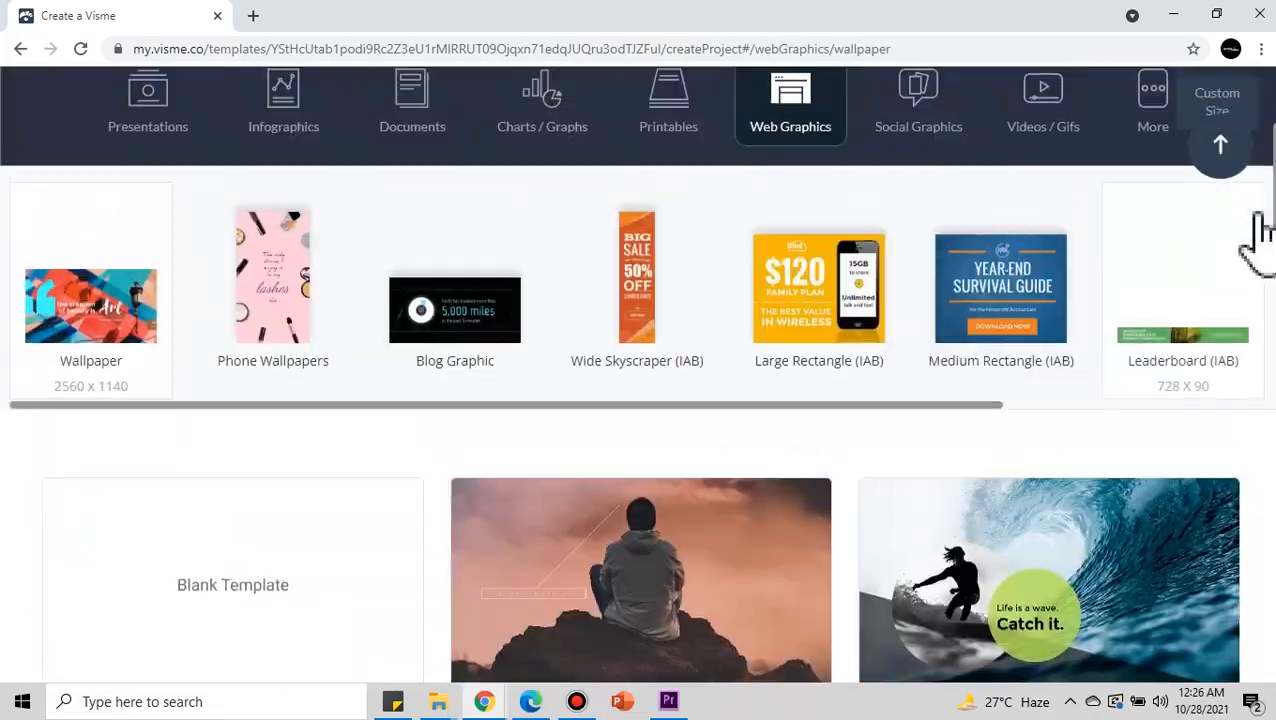
click(954, 135)
scroll(988, 322, down, 5)
scroll(988, 322, up, 3)
scroll(990, 320, up, 5)
click(1045, 300)
scroll(1002, 440, down, 10)
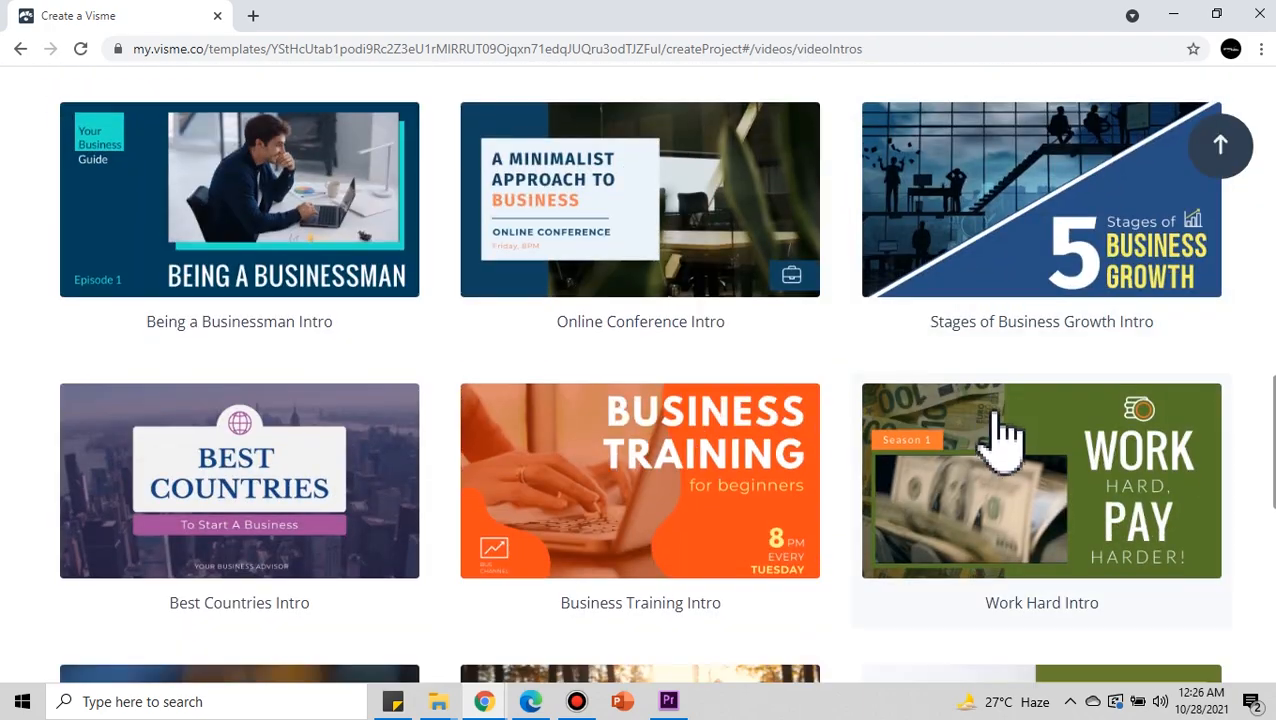
scroll(1005, 428, up, 10)
scroll(1040, 438, down, 10)
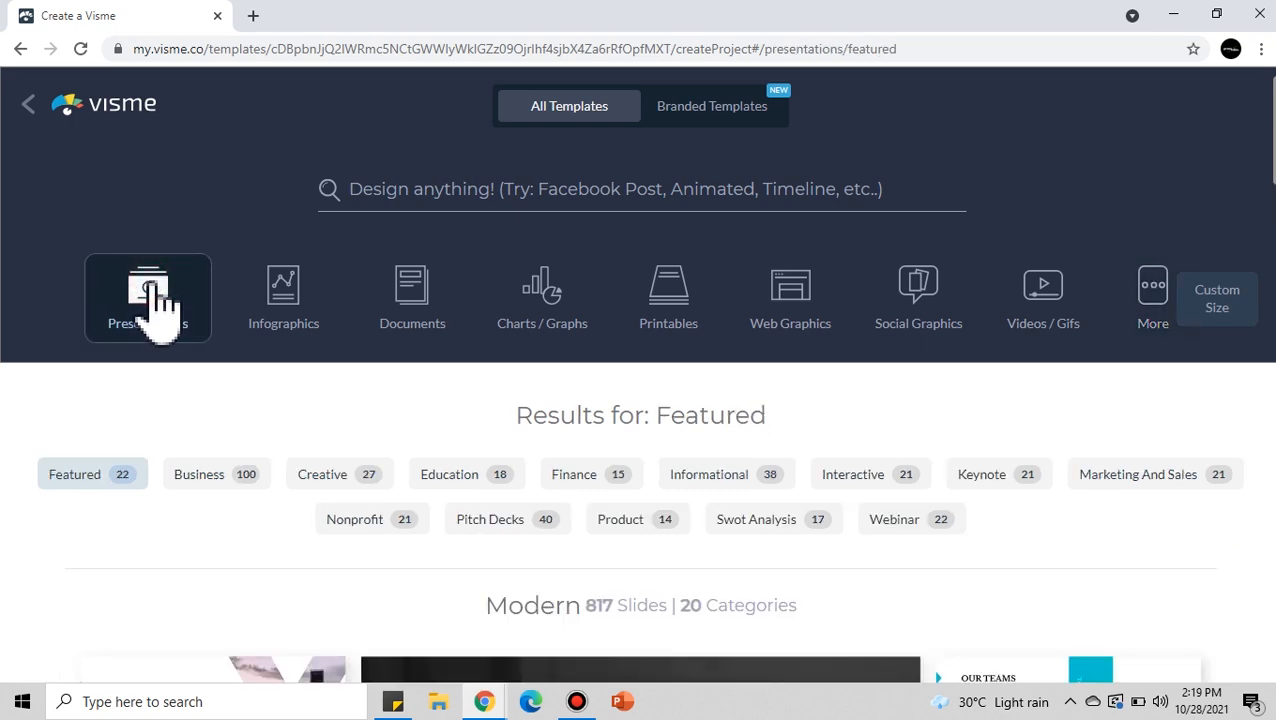
- Compare the presentation templates in the Business, Education, Finance and Informational categories
scroll(320, 356, down, 2)
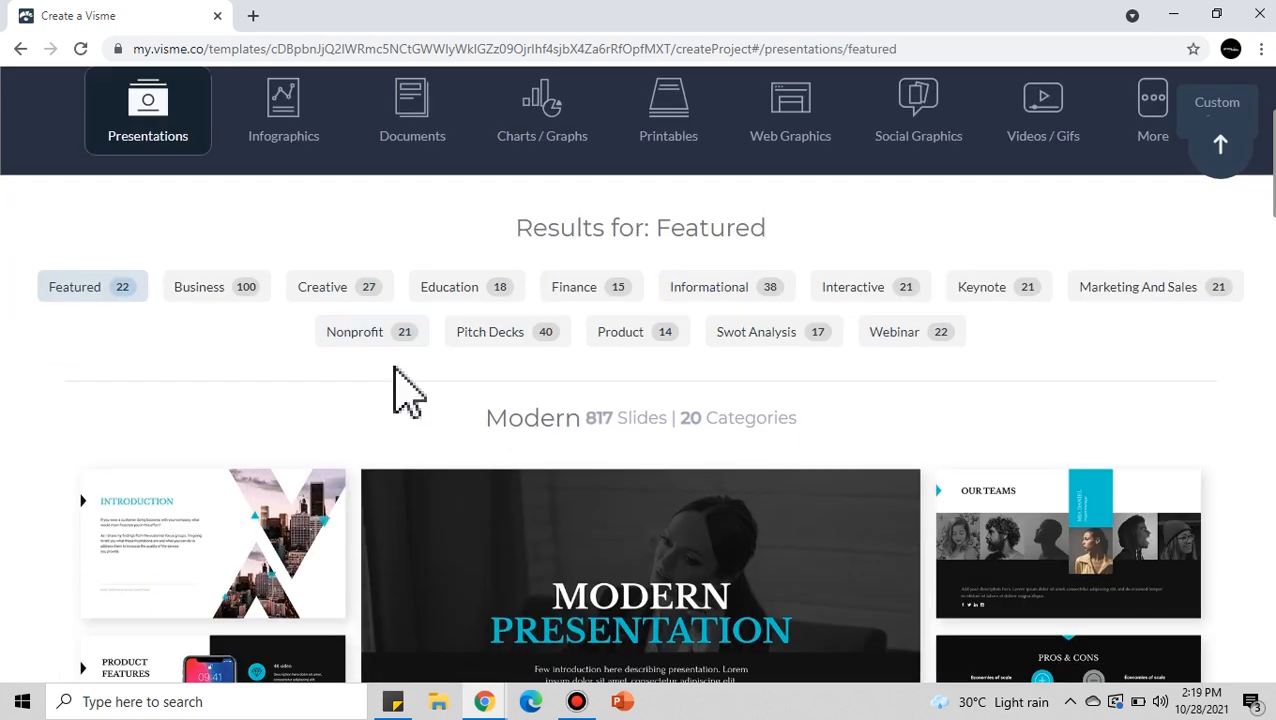
click(236, 322)
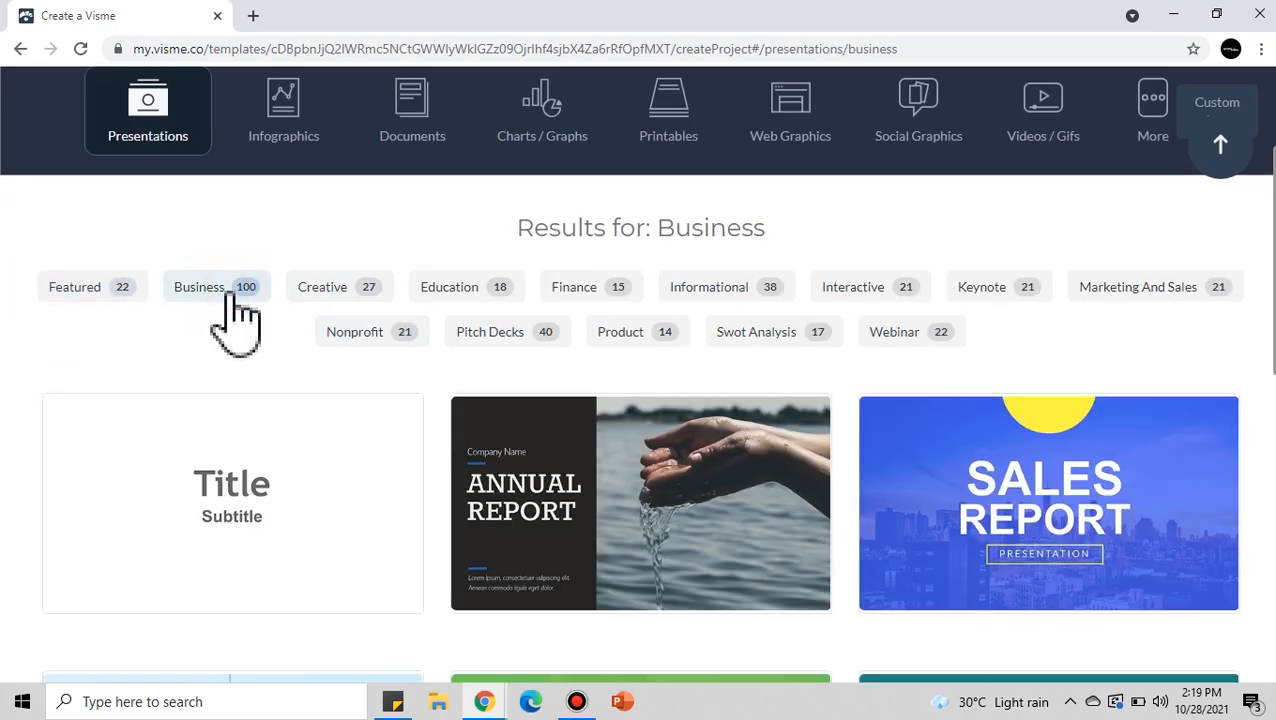
click(445, 290)
click(574, 288)
click(690, 288)
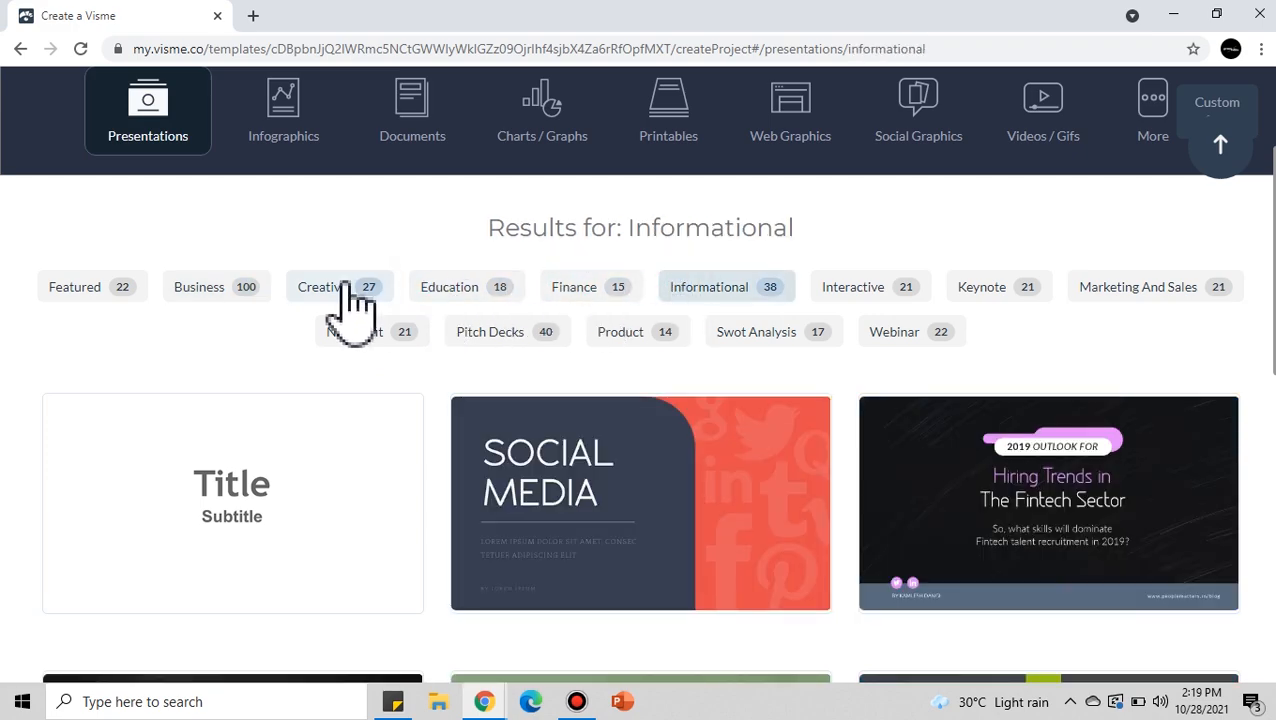
- Find the Topaz Jewelry Brand Guide among the Business presentation templates, preview it and open it for editing
click(240, 288)
scroll(940, 400, down, 8)
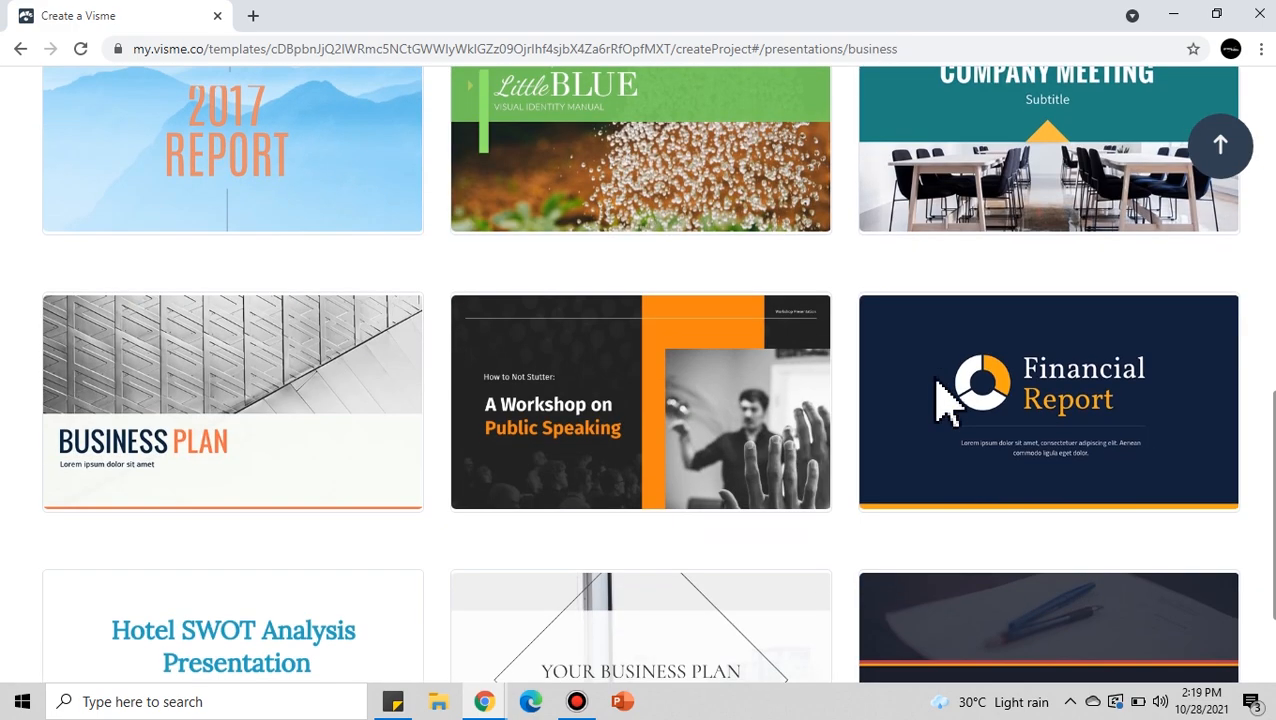
scroll(940, 400, down, 9)
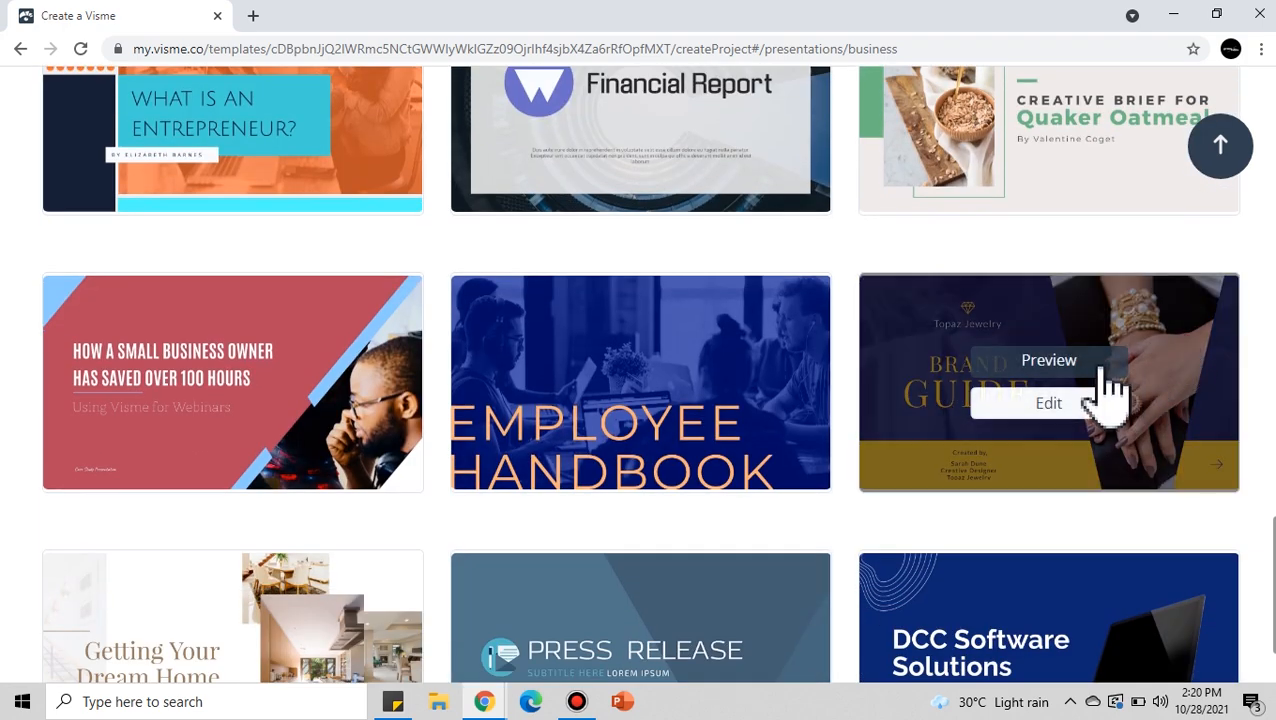
click(1105, 366)
drag(1145, 300, 1145, 558)
click(615, 590)
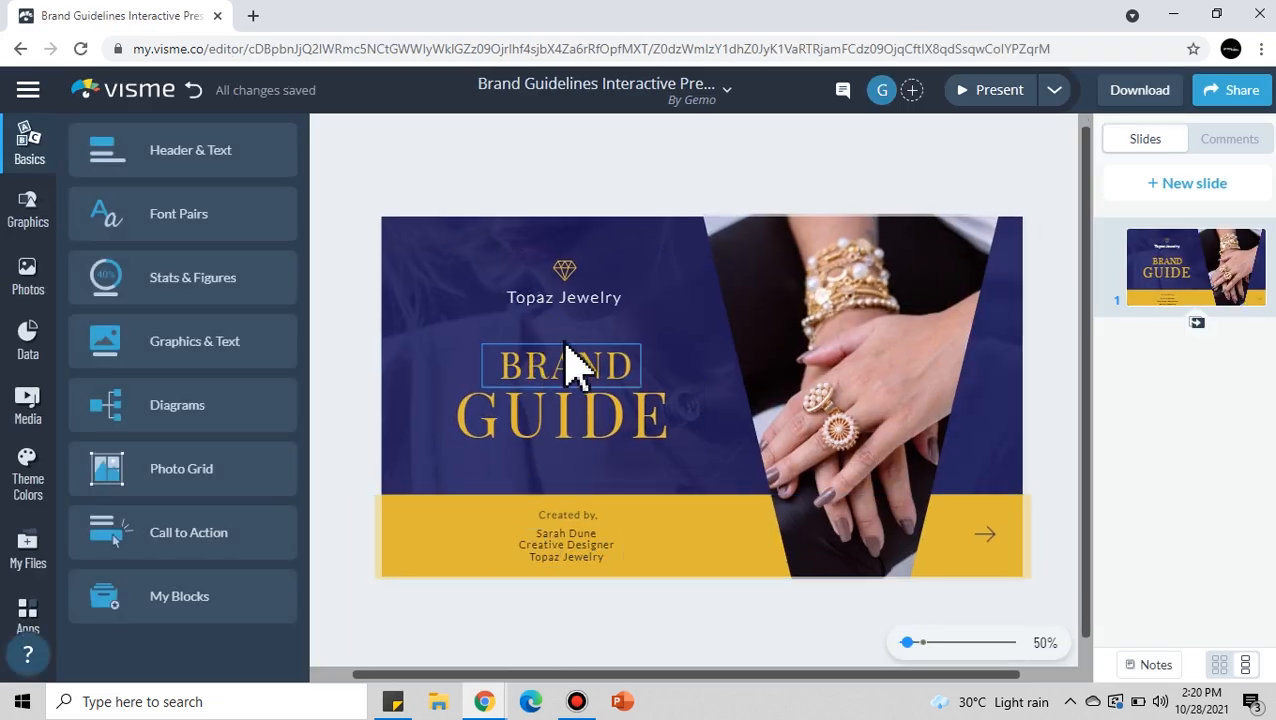
- Replace the "Topaz Jewelry" company name on the cover slide with "Gemo Edits"
double_click(567, 297)
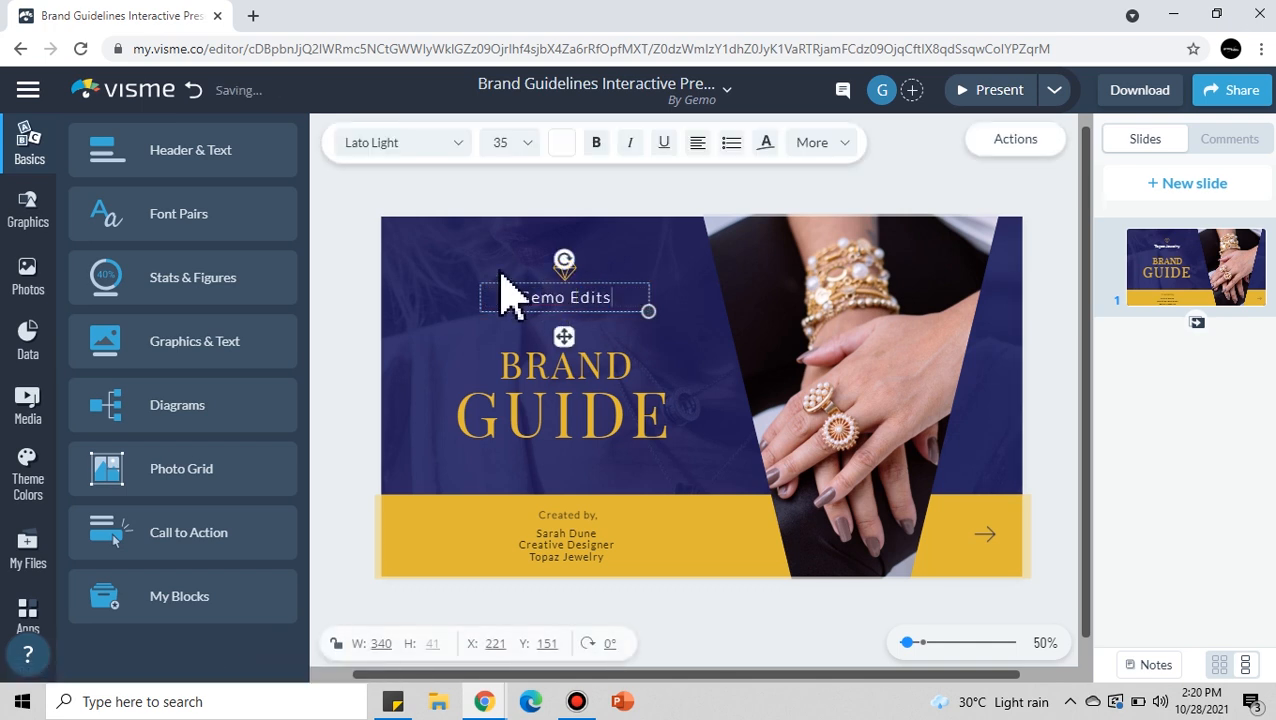
click(356, 269)
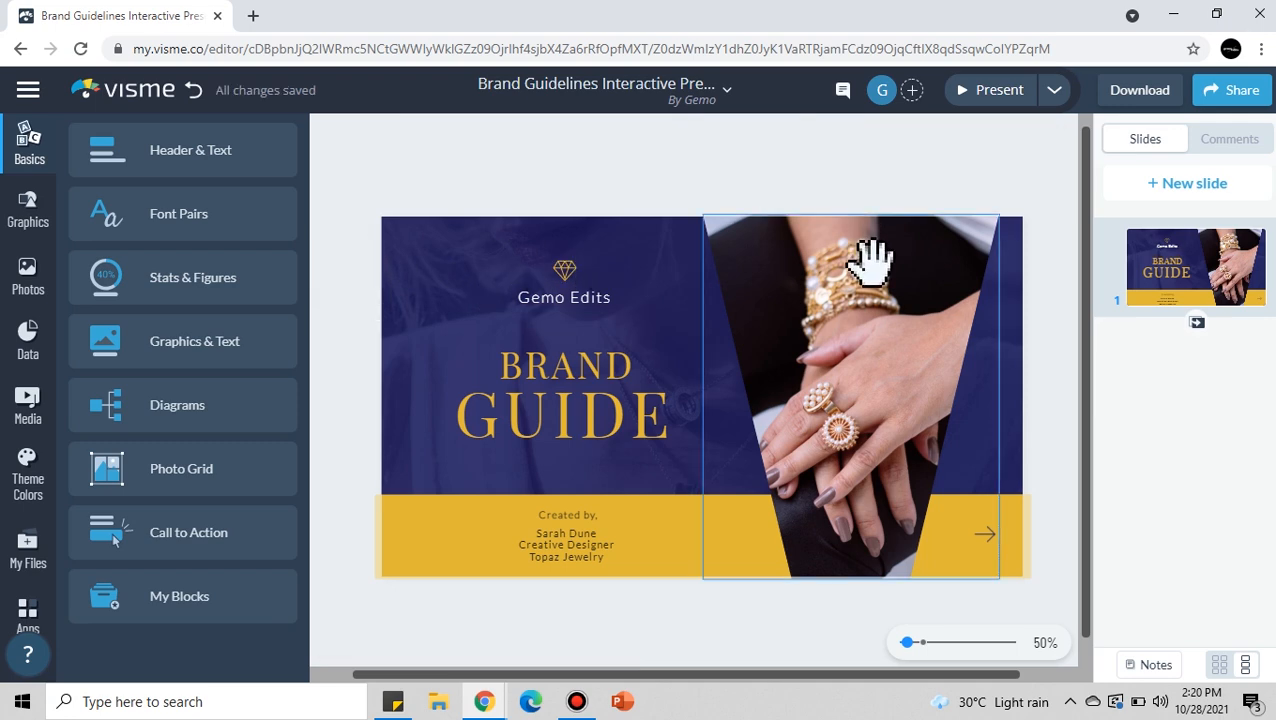
- Set the cover slide's background to the photo library image of colourful swatches on a desk
click(448, 270)
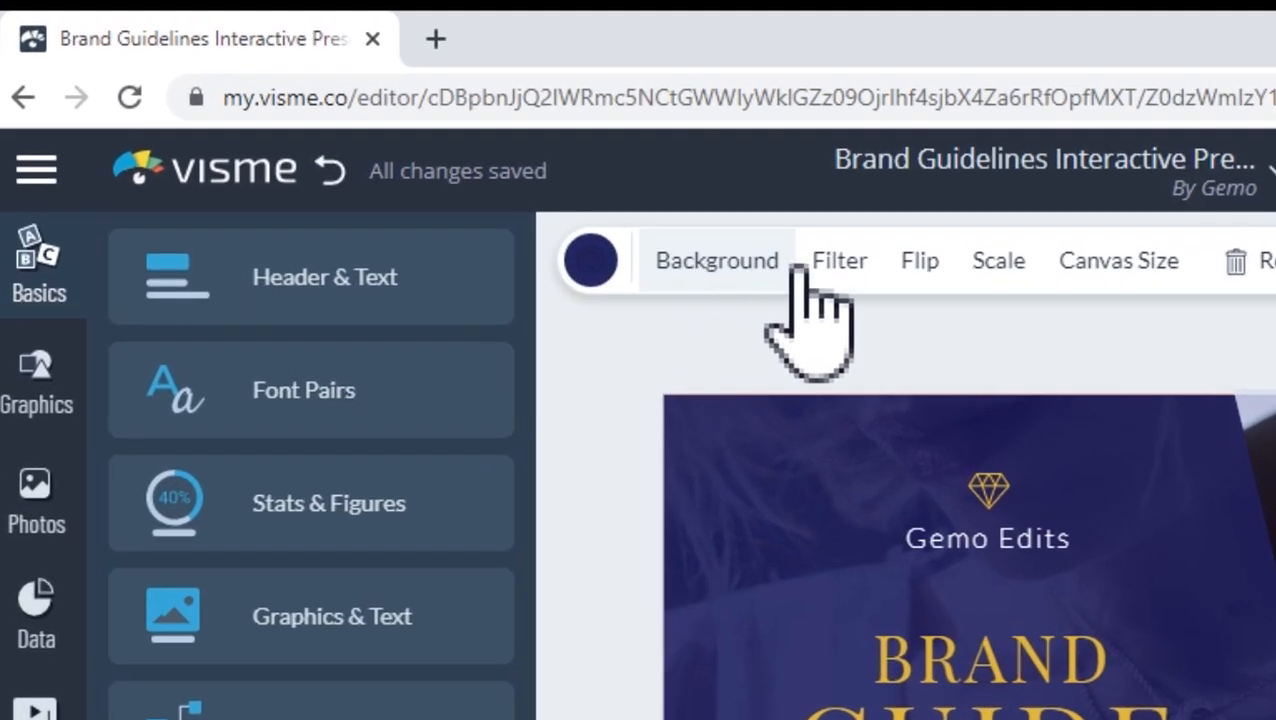
click(438, 141)
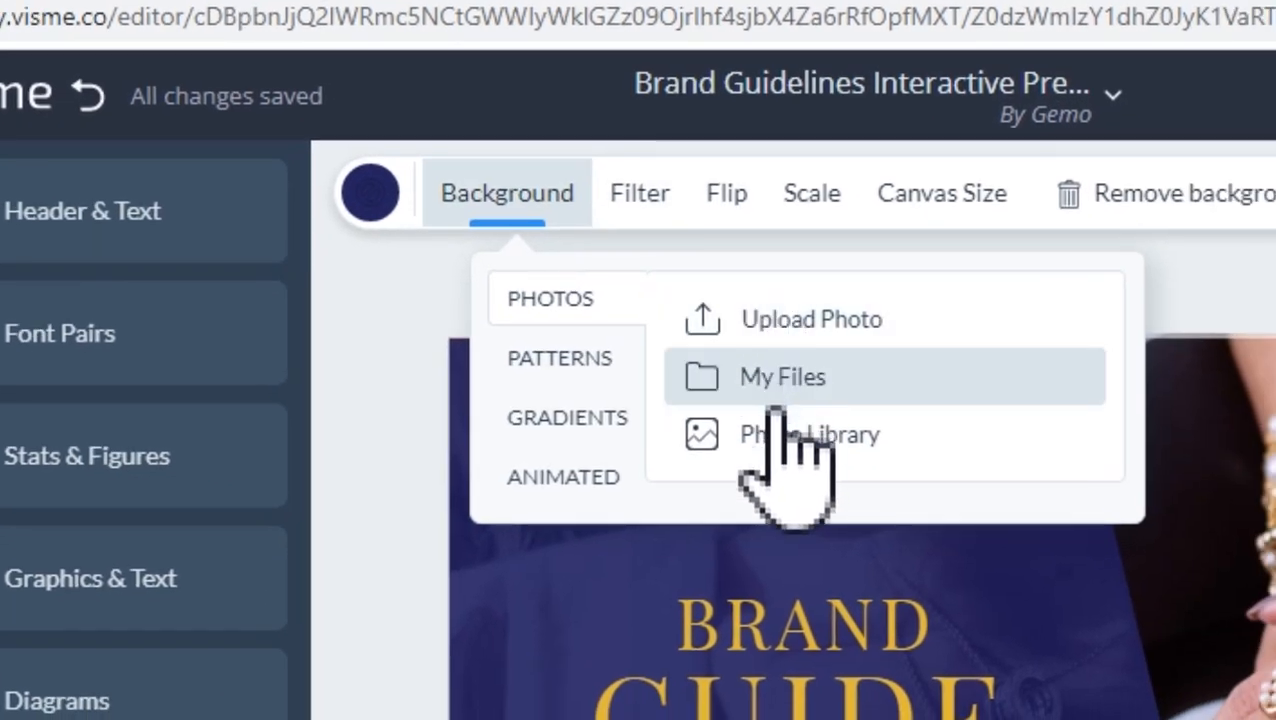
click(768, 430)
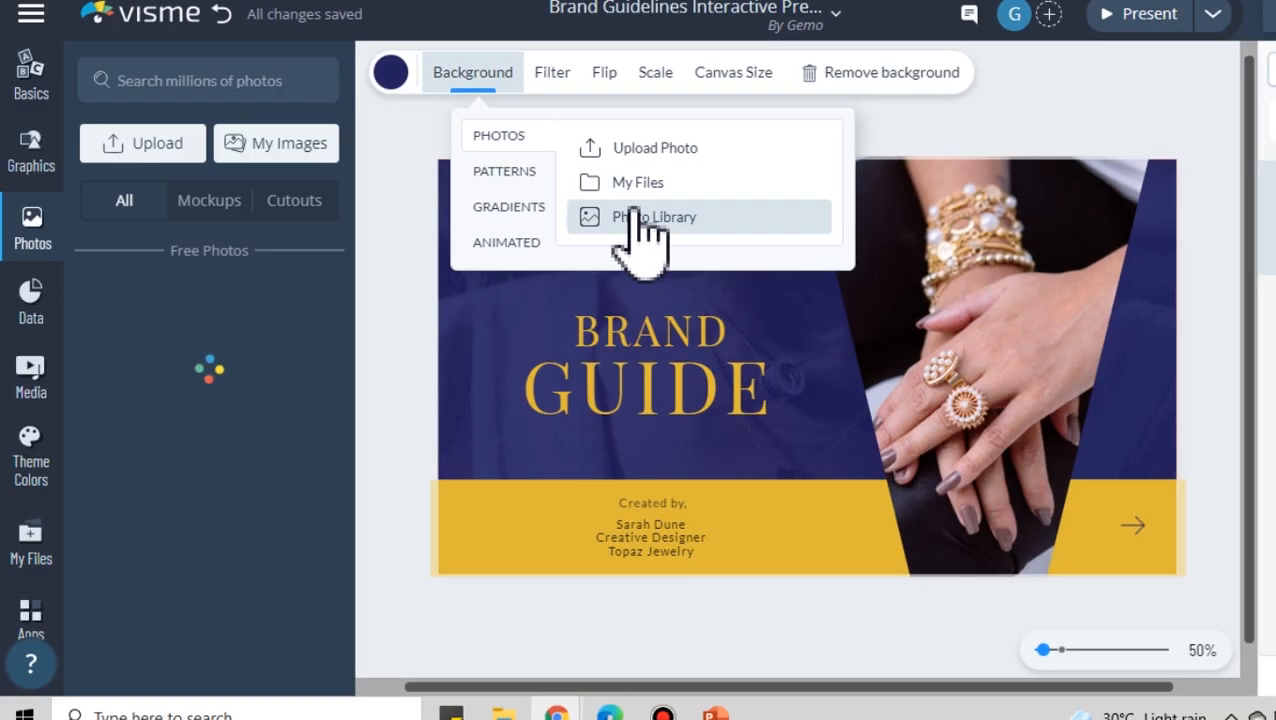
mouse_move(262, 333)
scroll(262, 333, down, 2)
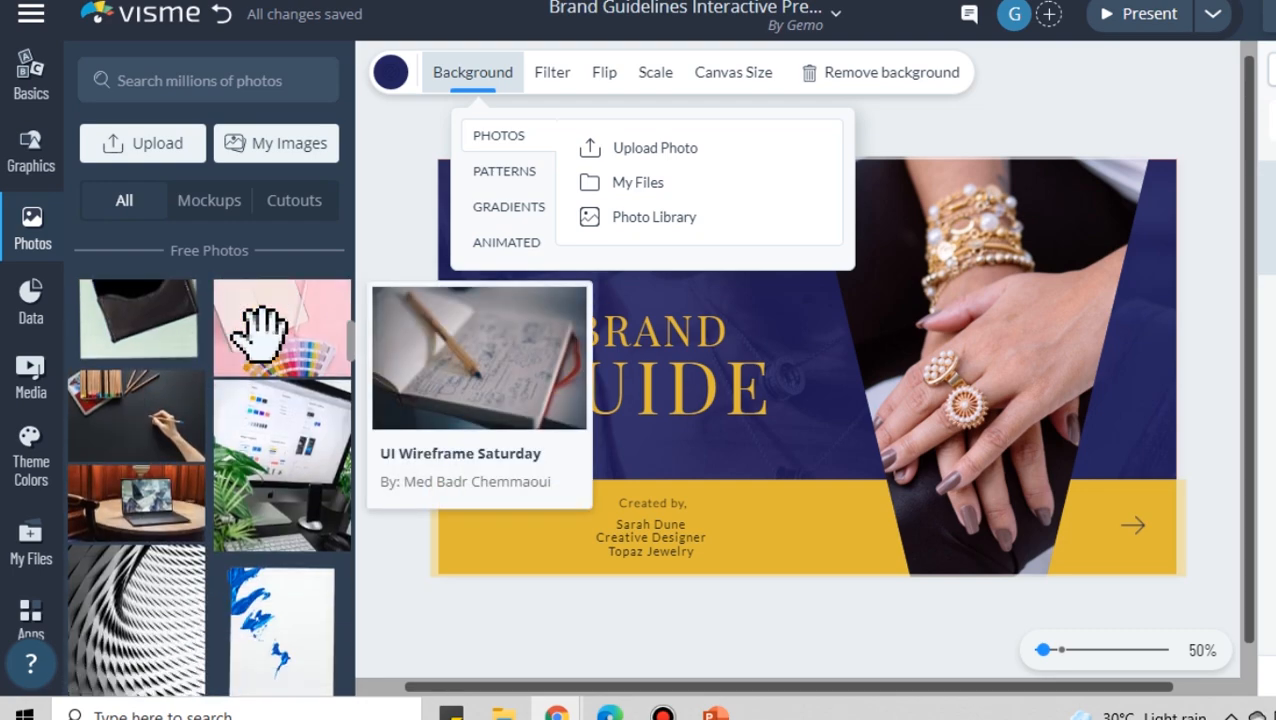
scroll(262, 333, down, 3)
click(278, 491)
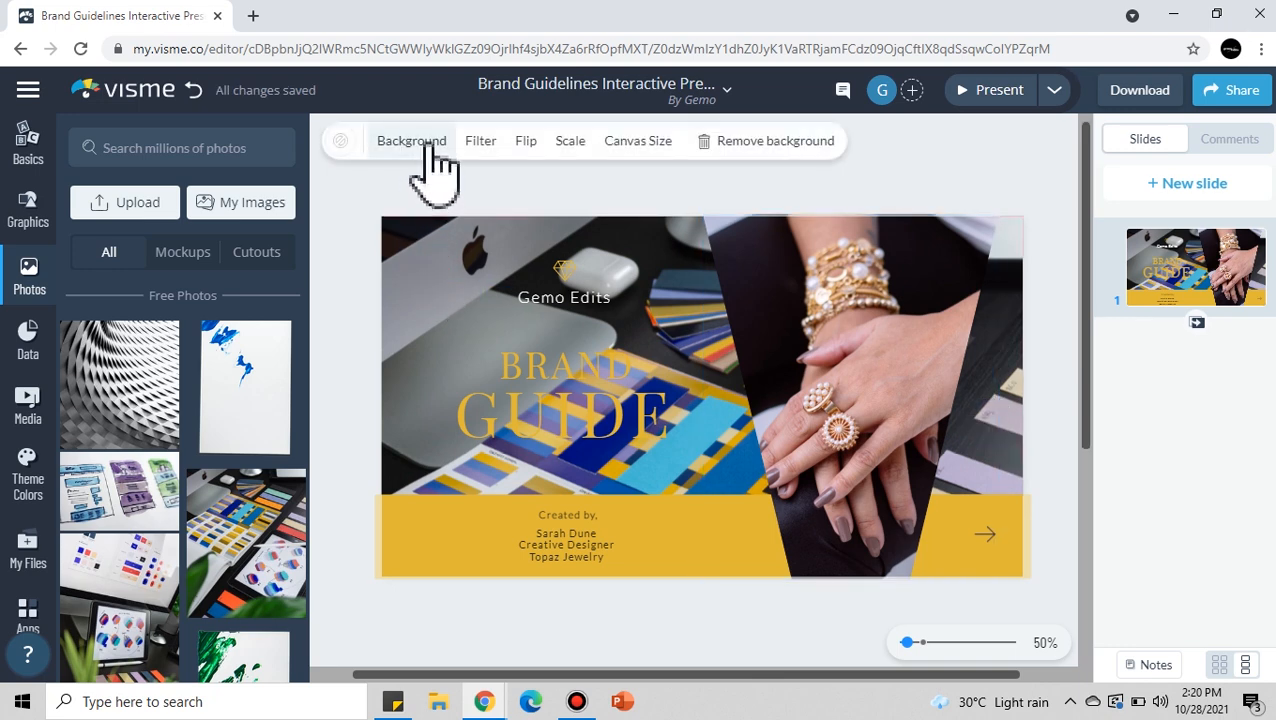
- Apply a dark purple preset color overlay to the cover's background photo at strength 88
click(478, 141)
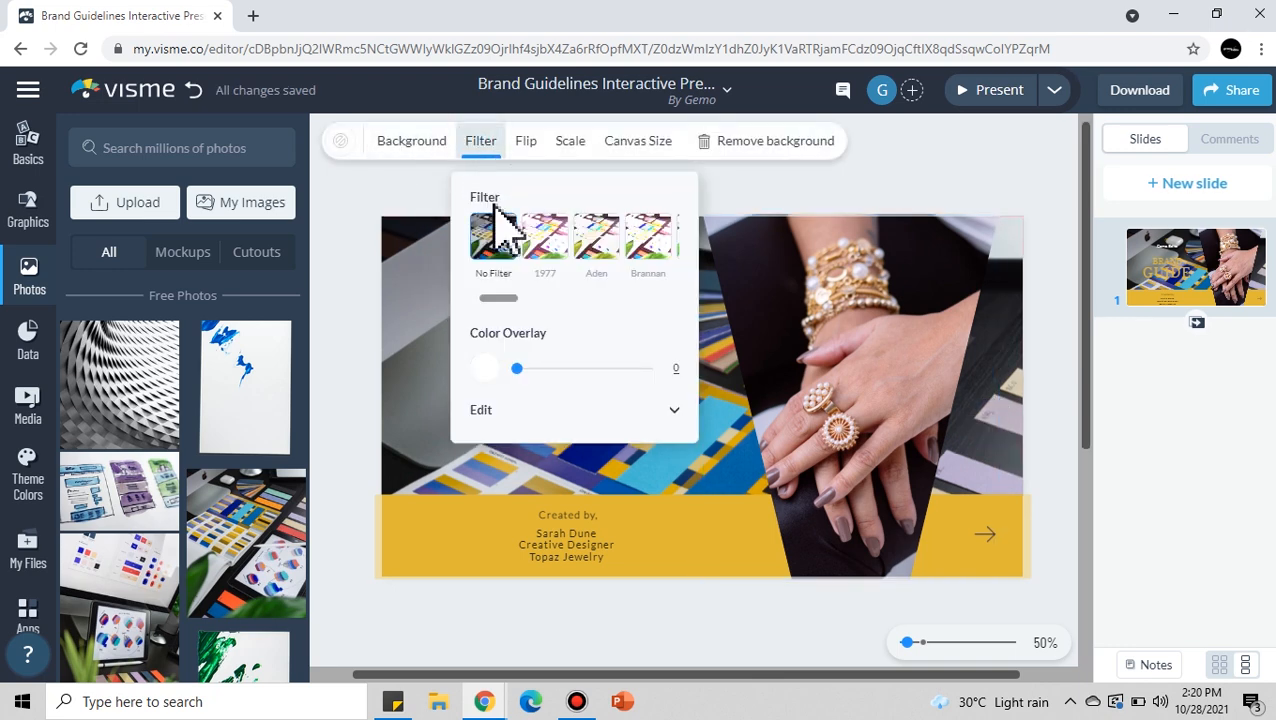
click(486, 369)
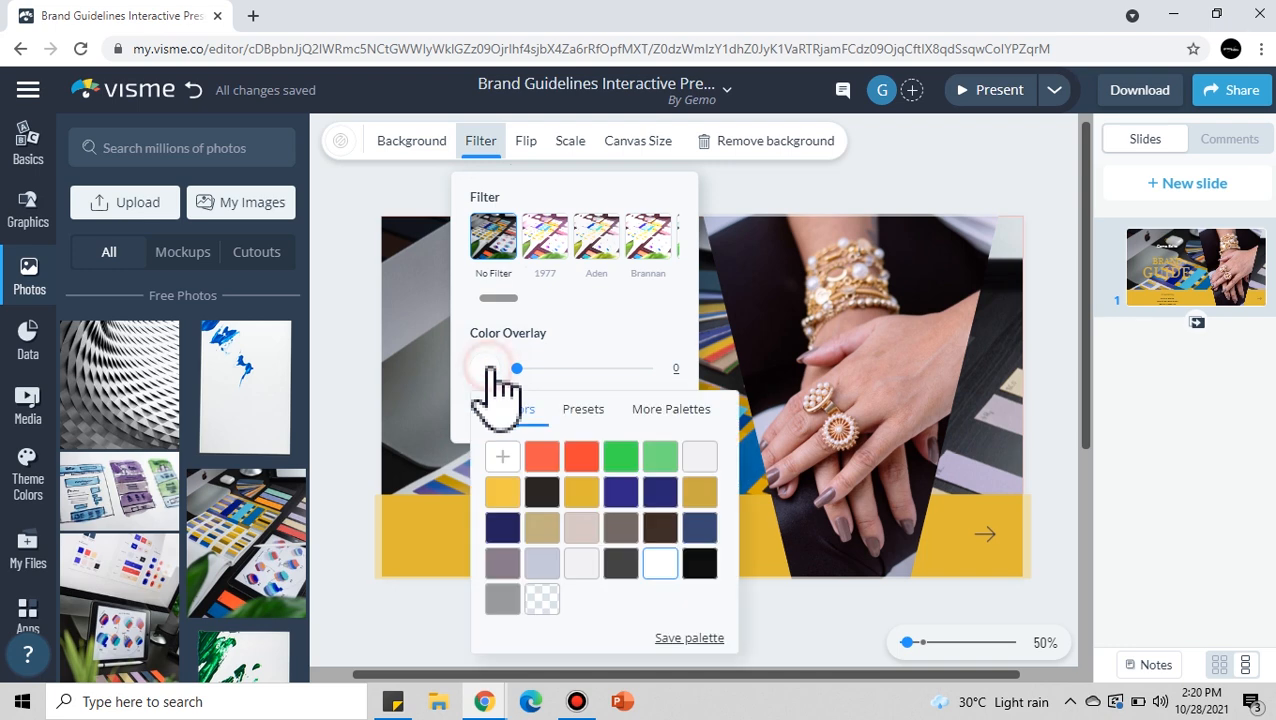
click(578, 416)
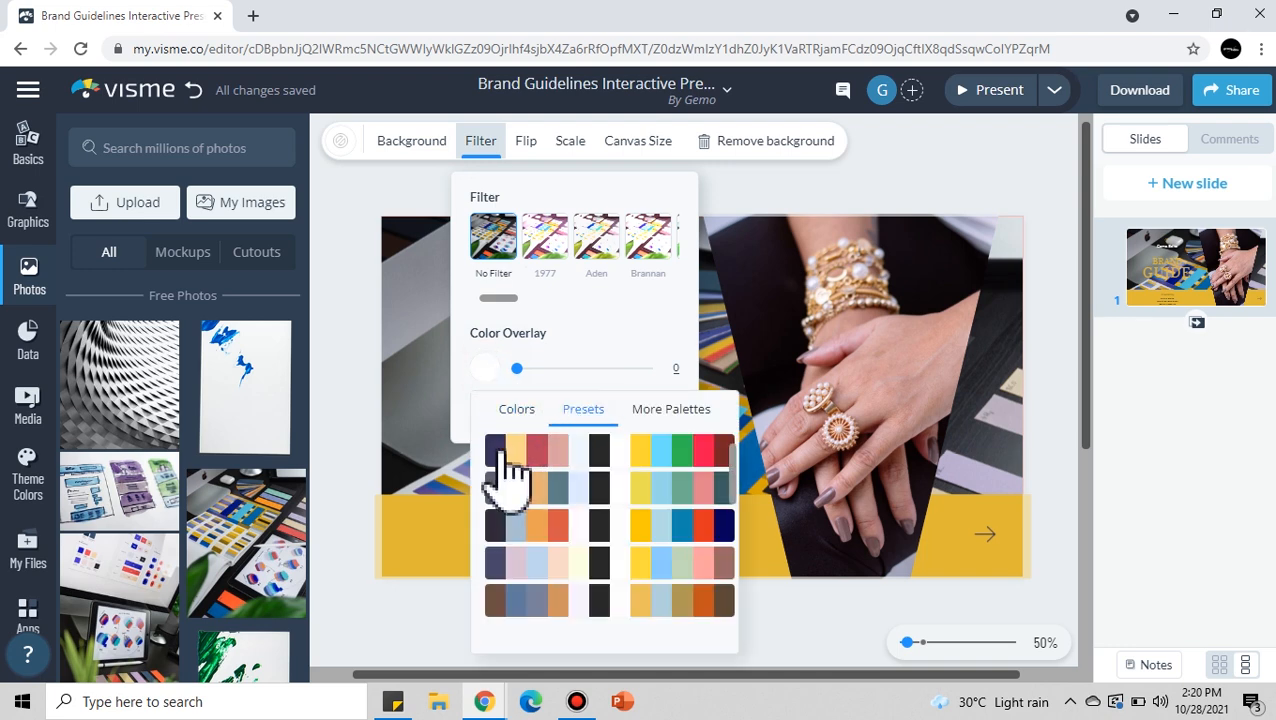
drag(515, 370, 637, 383)
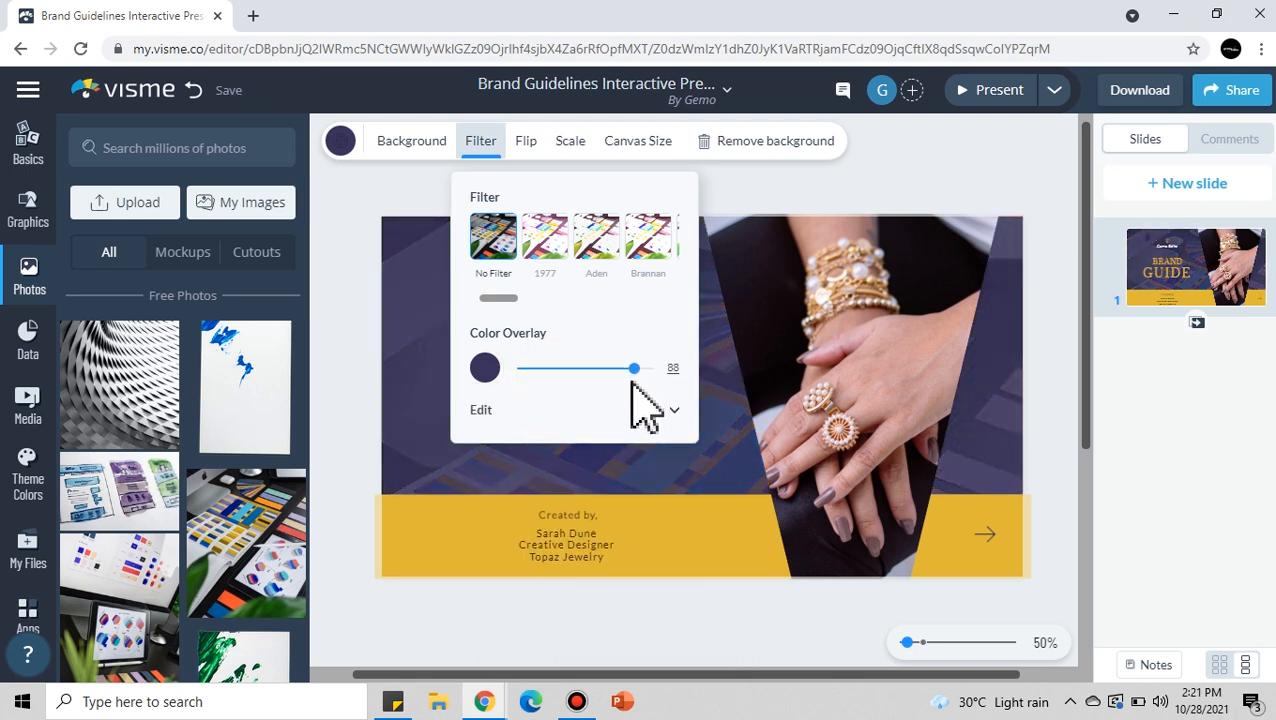
- Replace the photo of jewelled hands with the photo of a woman wearing a pendant necklace
click(874, 276)
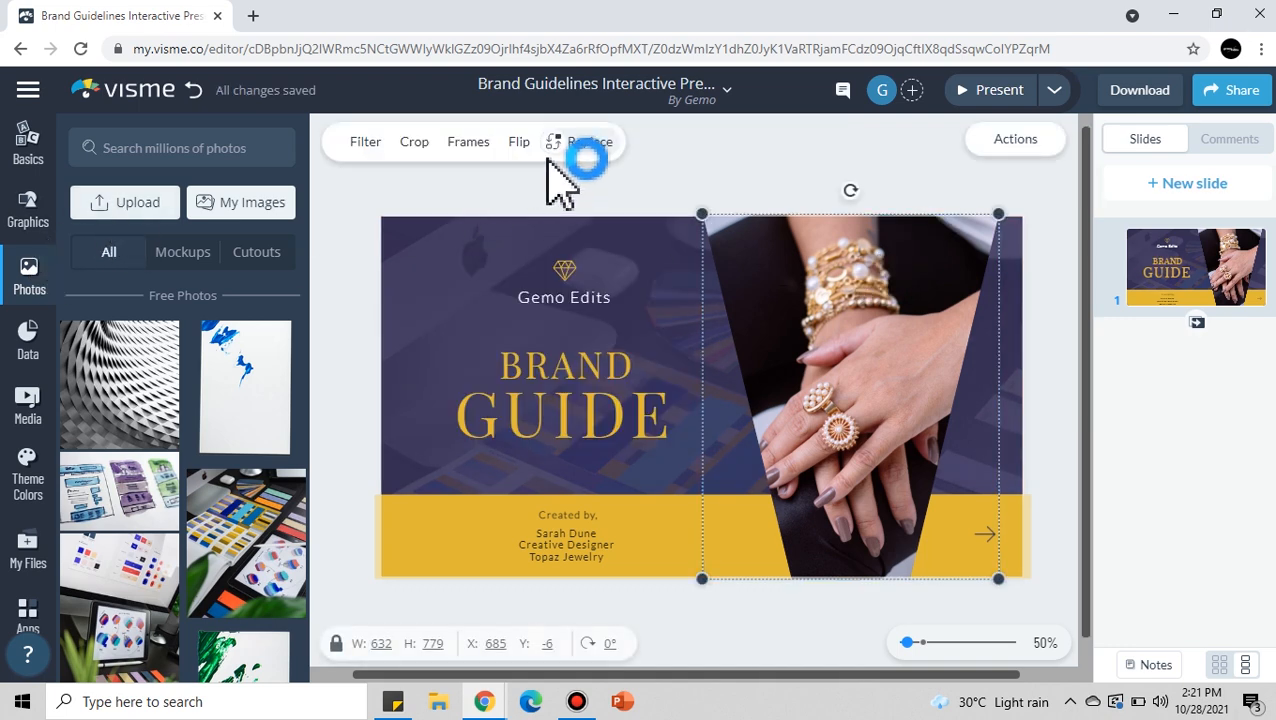
click(140, 225)
double_click(228, 222)
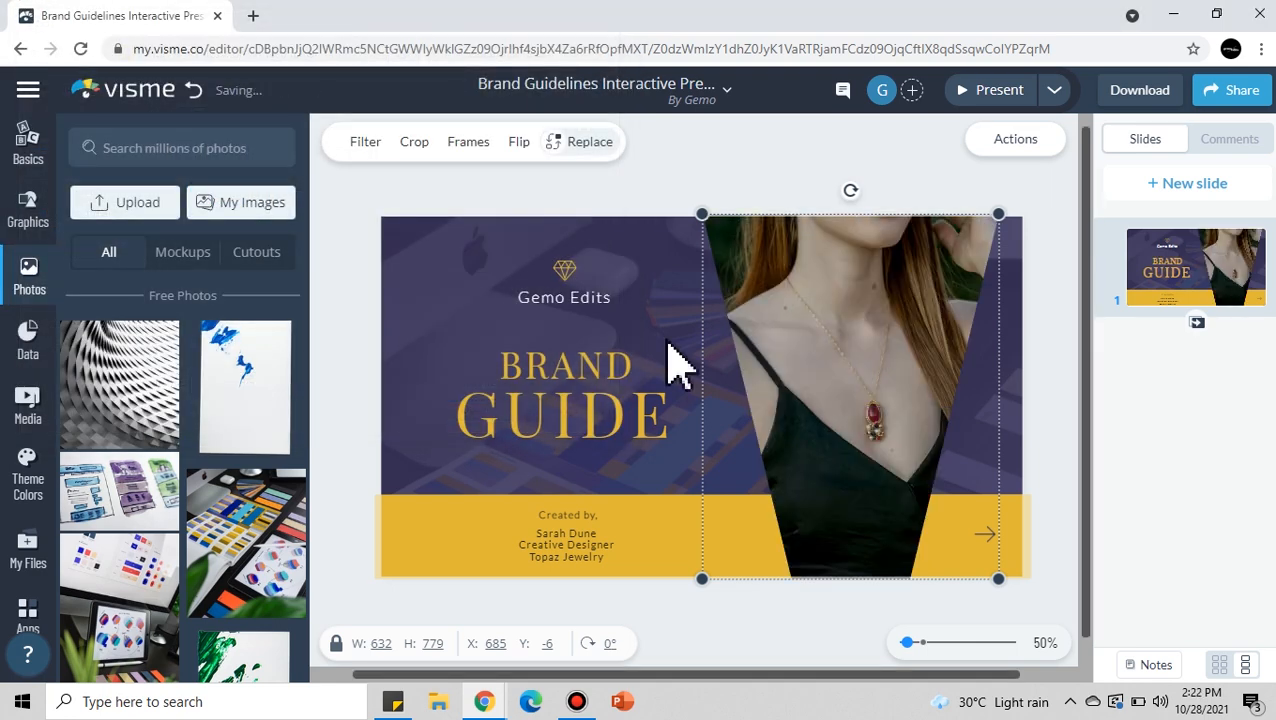
click(548, 200)
- Select the GUIDE heading text and browse the fonts available for it
click(565, 390)
double_click(565, 390)
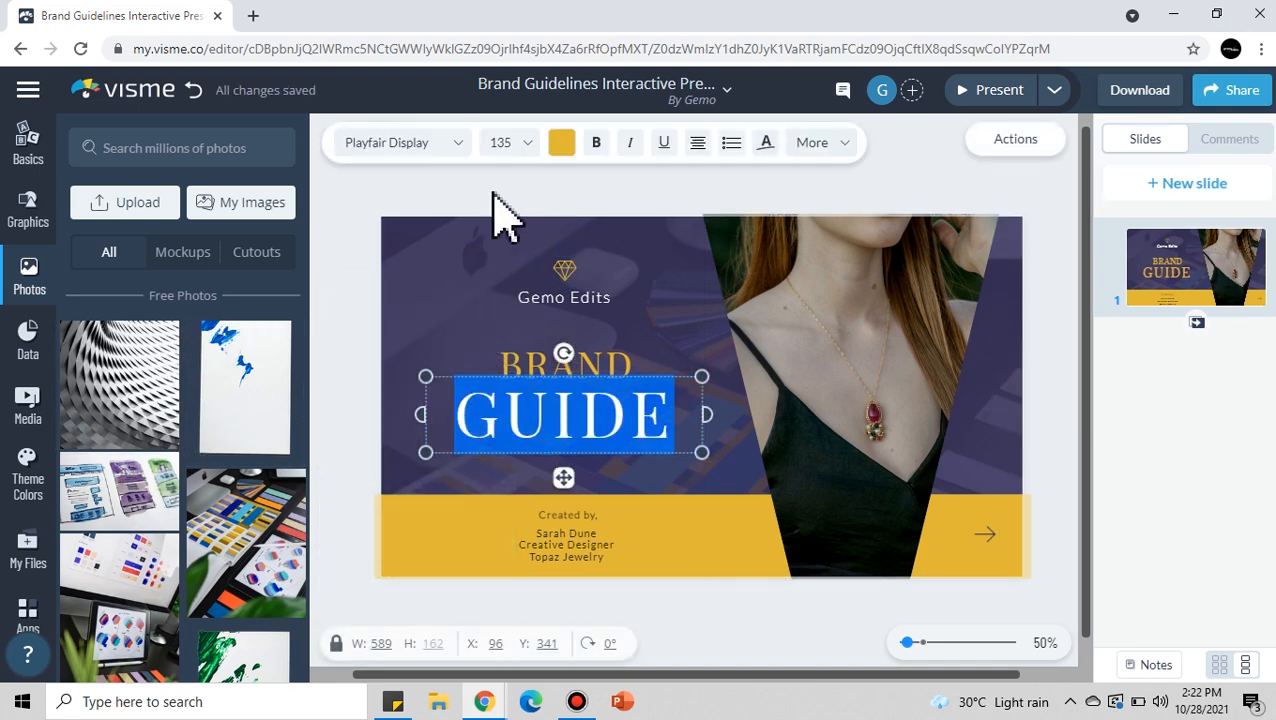
click(455, 143)
scroll(433, 379, down, 5)
scroll(440, 380, down, 4)
click(643, 200)
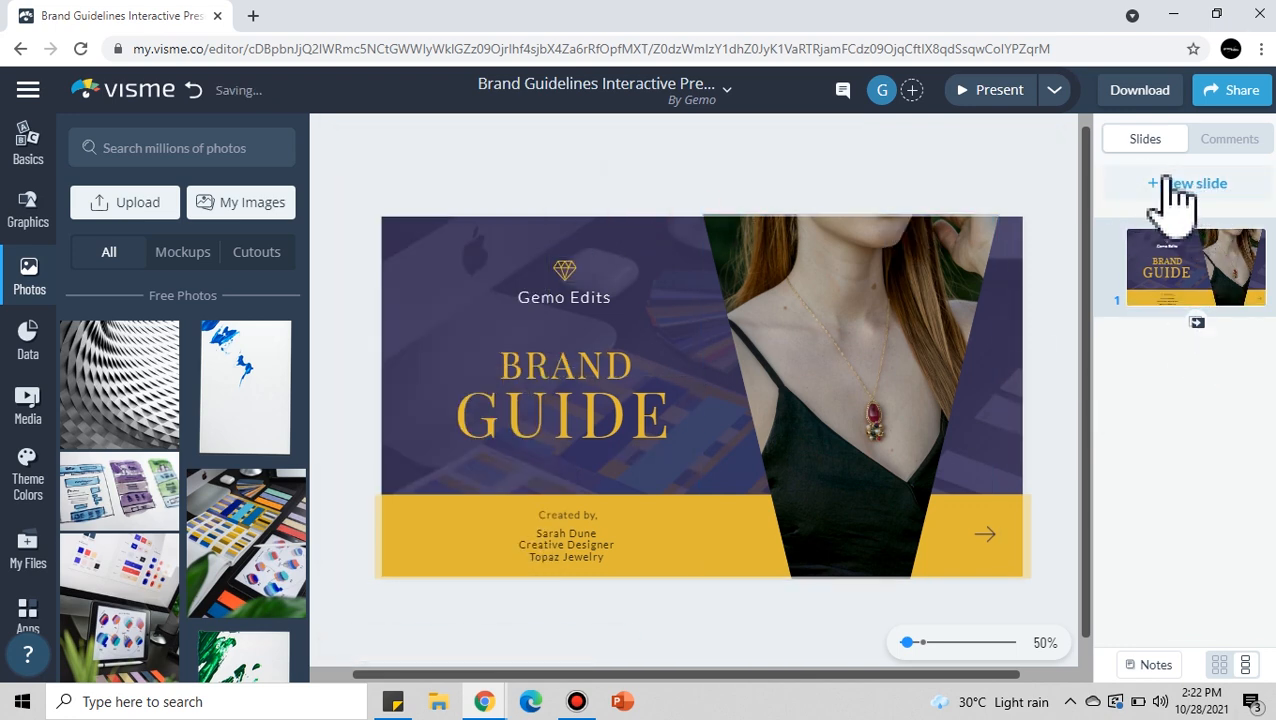
- Insert the Table of Contents theme slide after the cover slide
click(1212, 192)
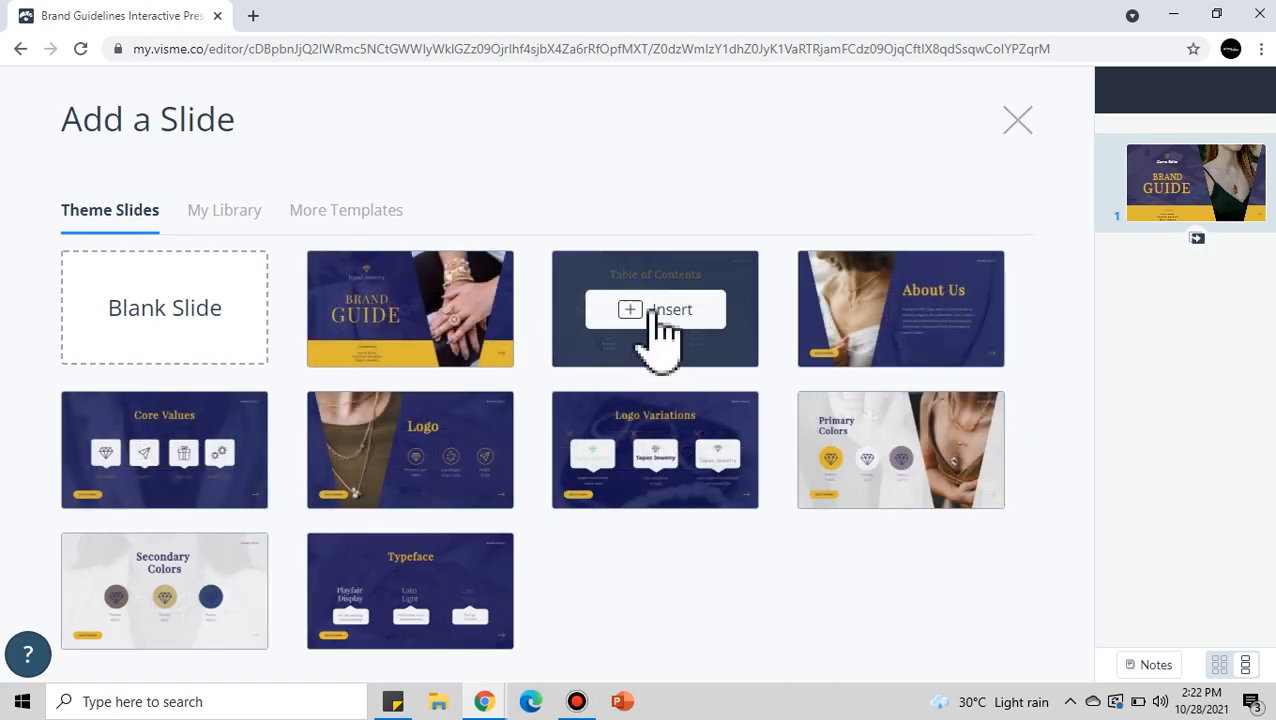
click(660, 310)
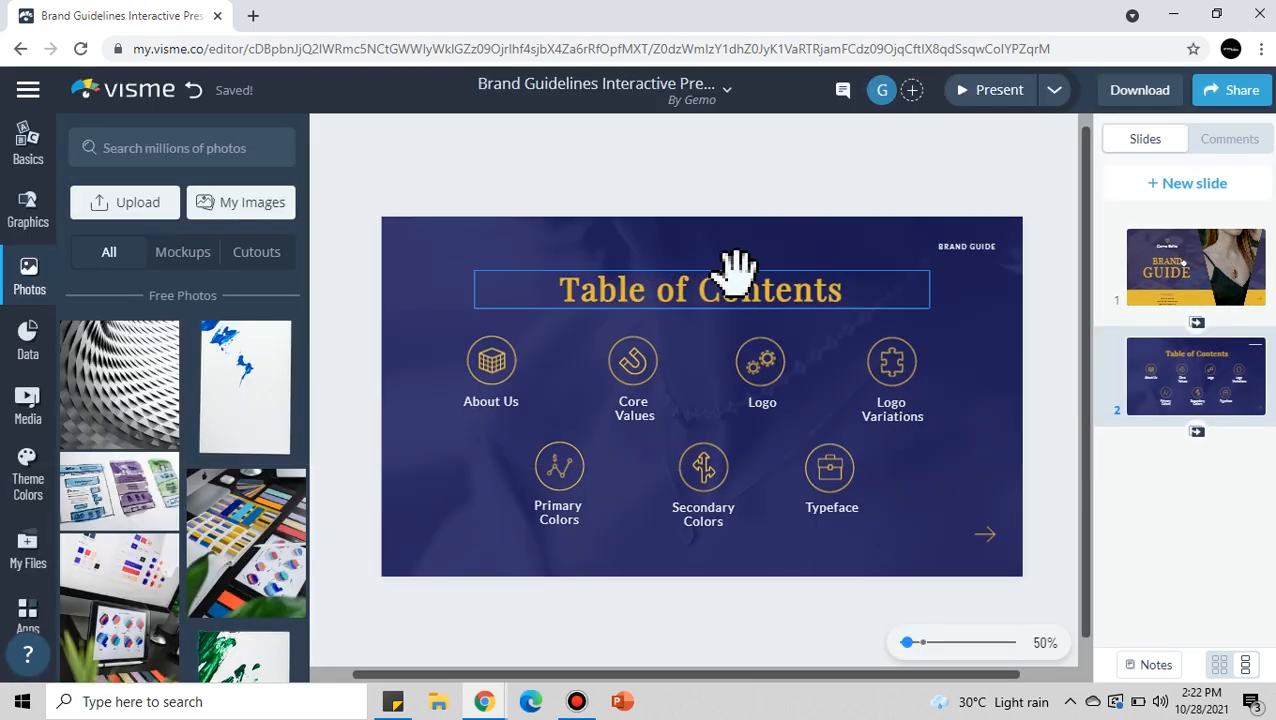
- Insert the About Us, Core Values, Logo and Logo Variations theme slides after the Table of Contents slide
click(1180, 183)
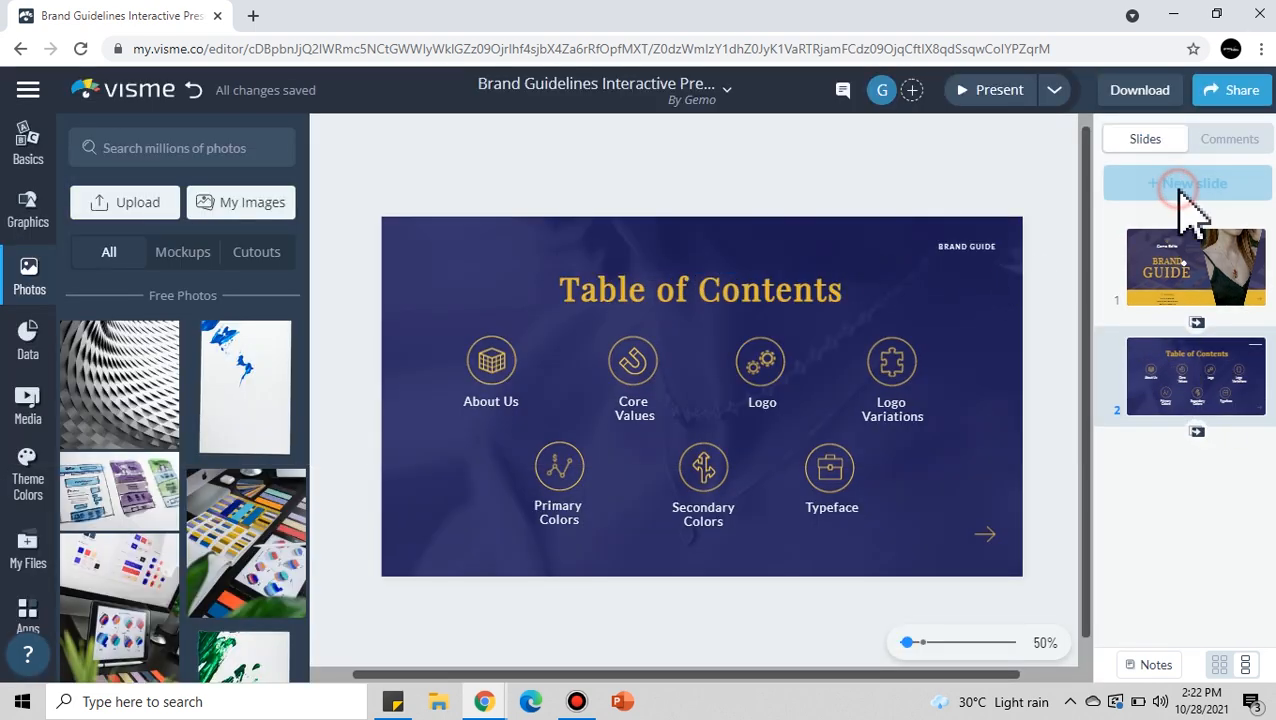
click(905, 310)
click(1187, 183)
click(203, 453)
click(1187, 183)
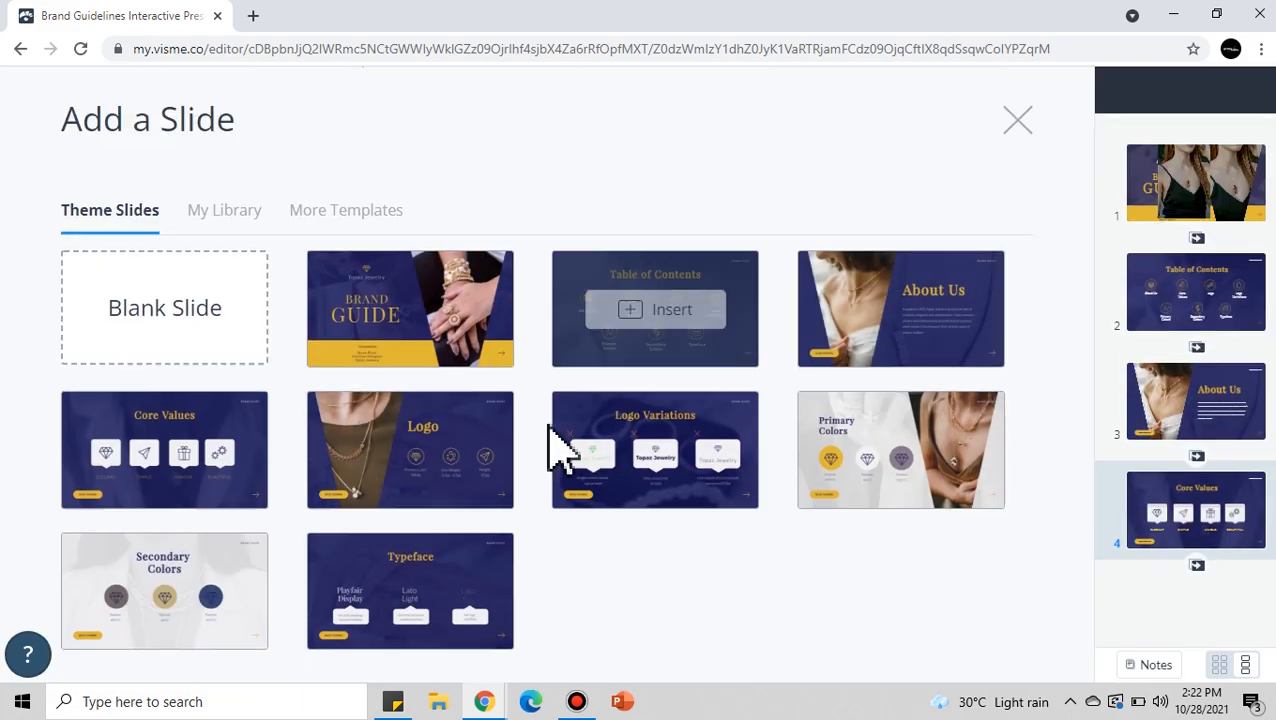
click(412, 450)
click(1187, 183)
click(660, 450)
- Add the Primary Colors, Secondary Colors and Typeface theme slides after the Logo Variations slide
click(1187, 183)
click(921, 458)
click(1187, 183)
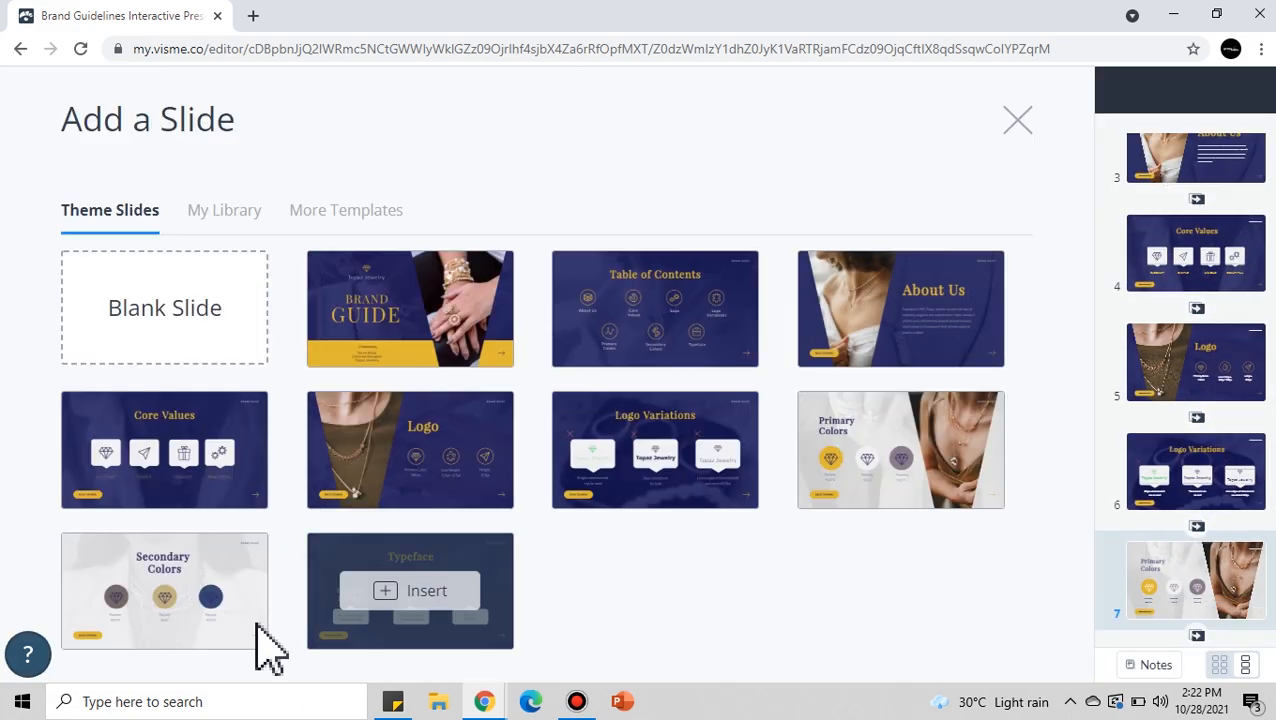
click(164, 590)
click(1187, 183)
click(410, 590)
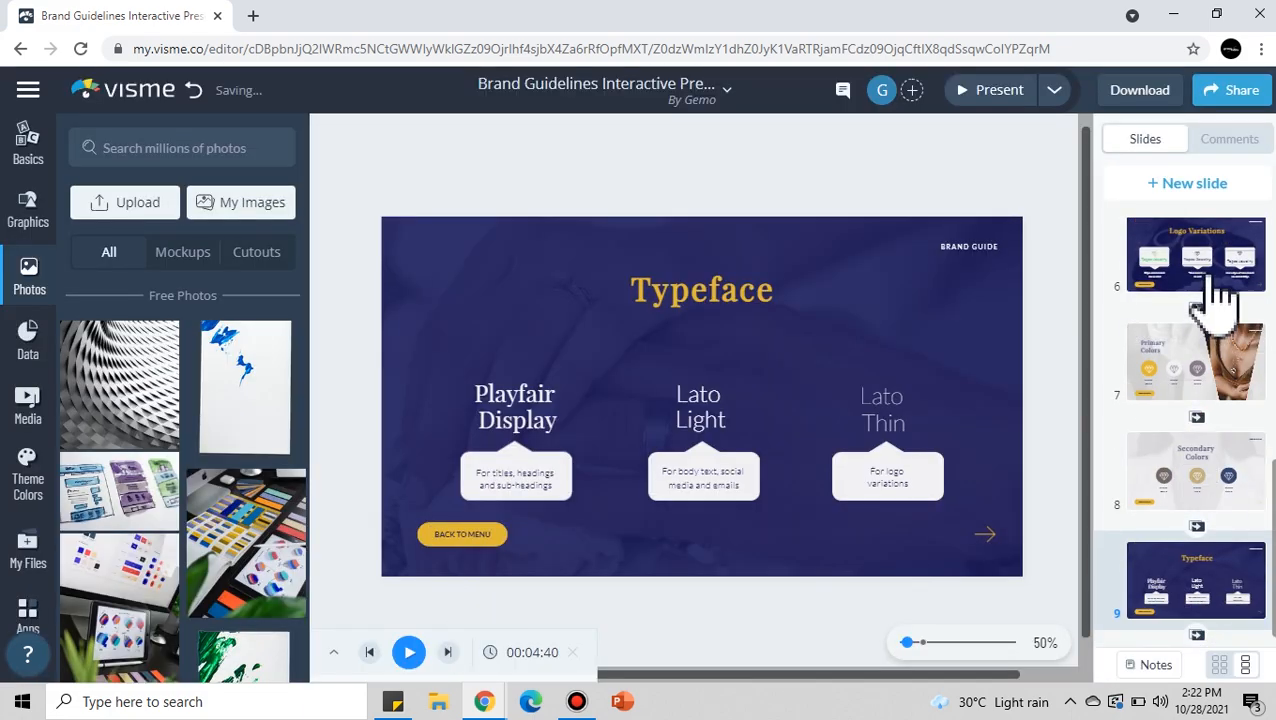
- Add a blank slide after the Typeface slide and give it a solid dark purple background
click(1200, 185)
click(172, 345)
right_click(621, 262)
click(700, 406)
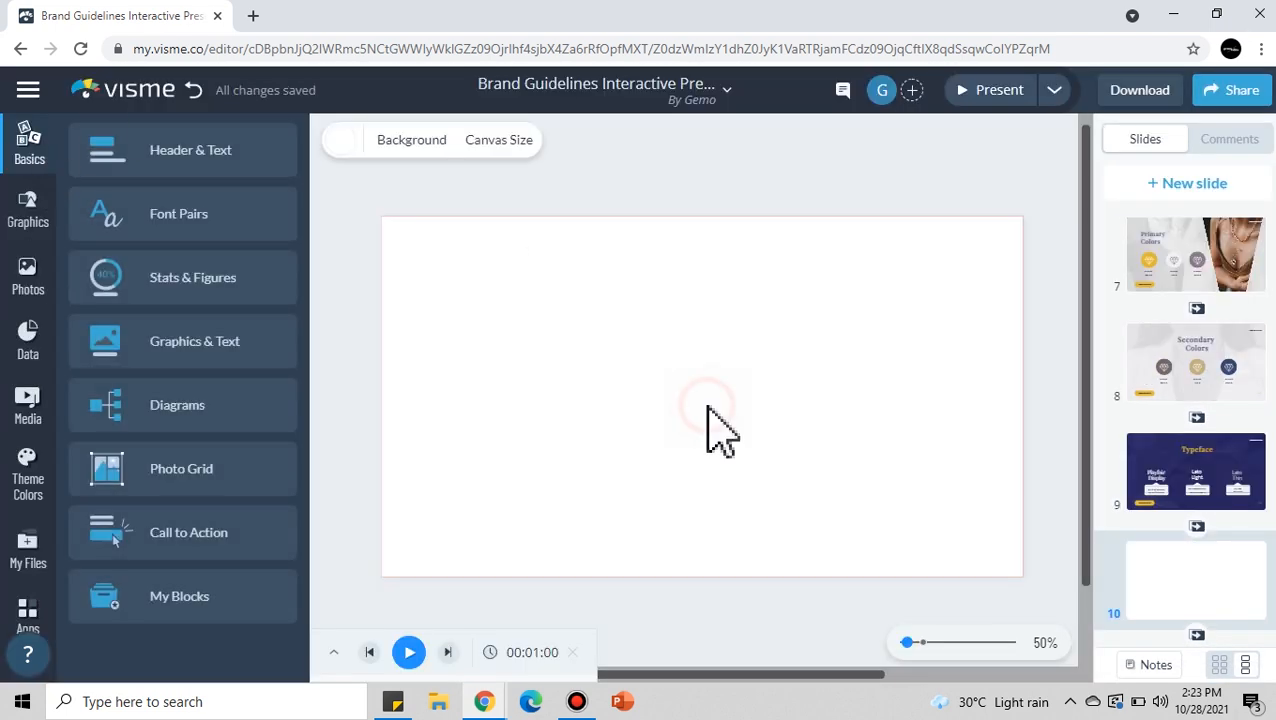
click(340, 140)
click(351, 240)
click(728, 190)
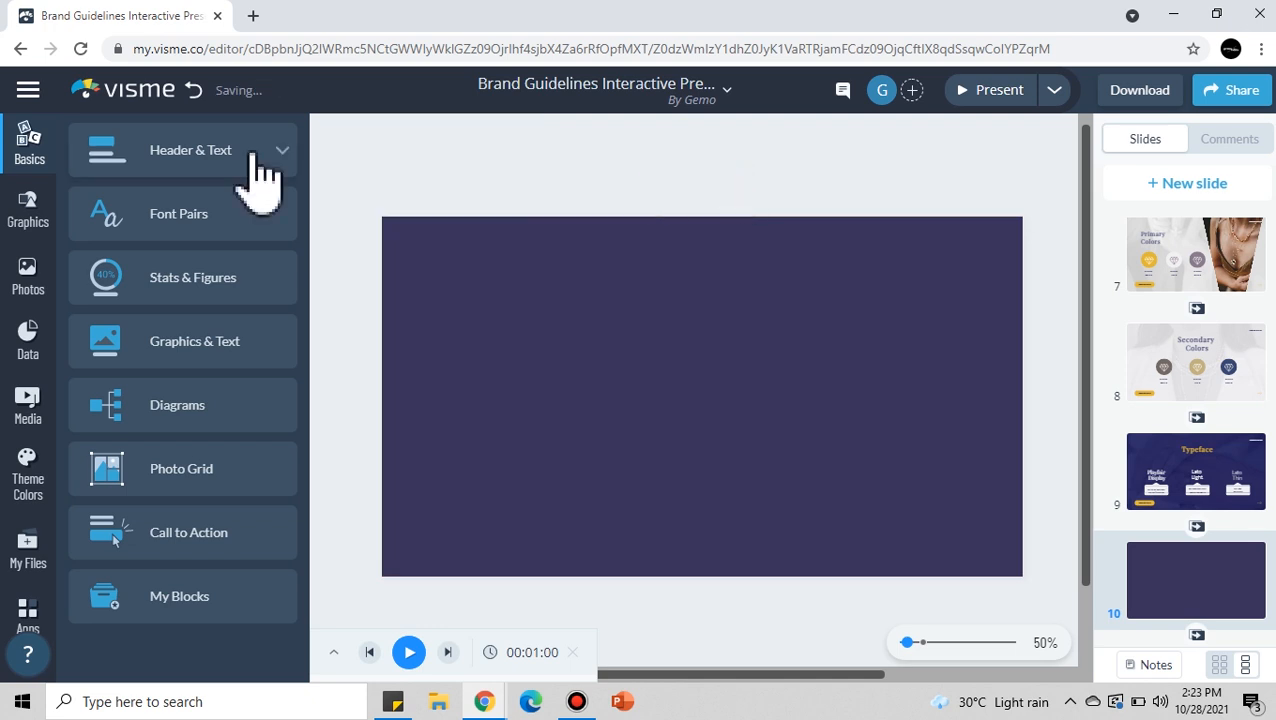
- Insert the animated businessman in a blue suit from the Professional characters onto the blank purple slide
click(36, 206)
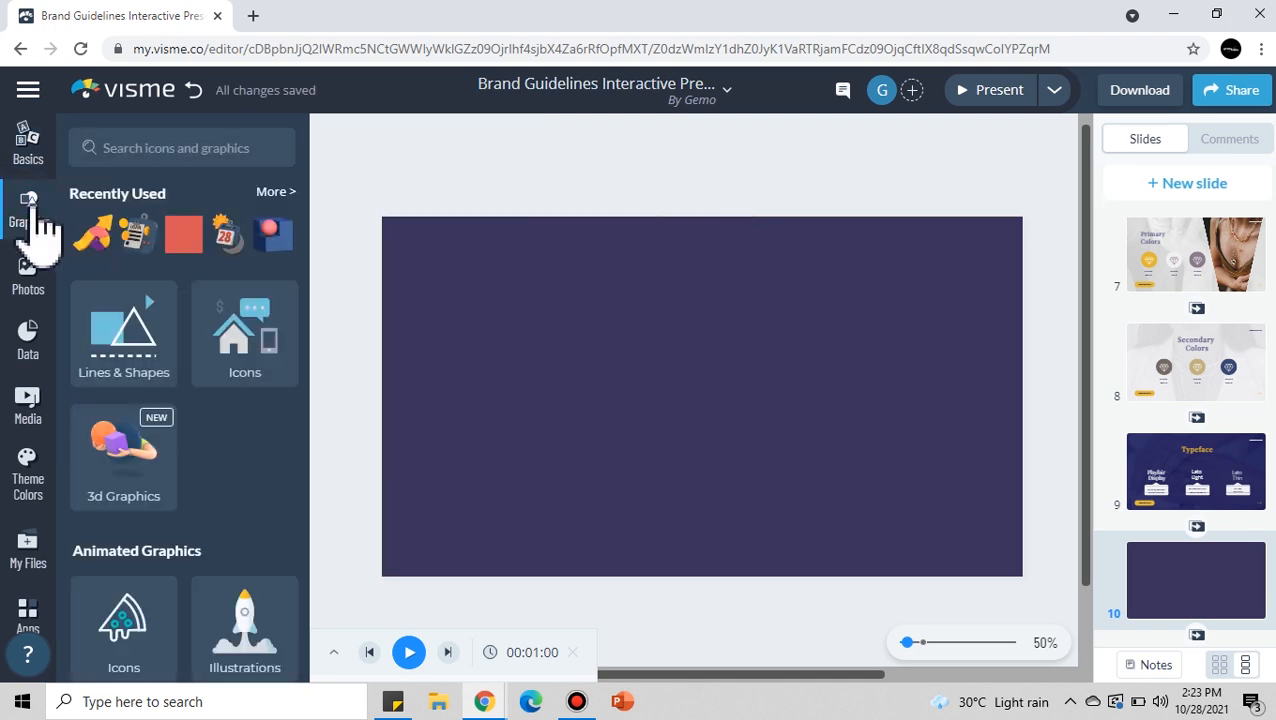
scroll(232, 335, down, 2)
scroll(128, 384, down, 2)
scroll(128, 385, up, 1)
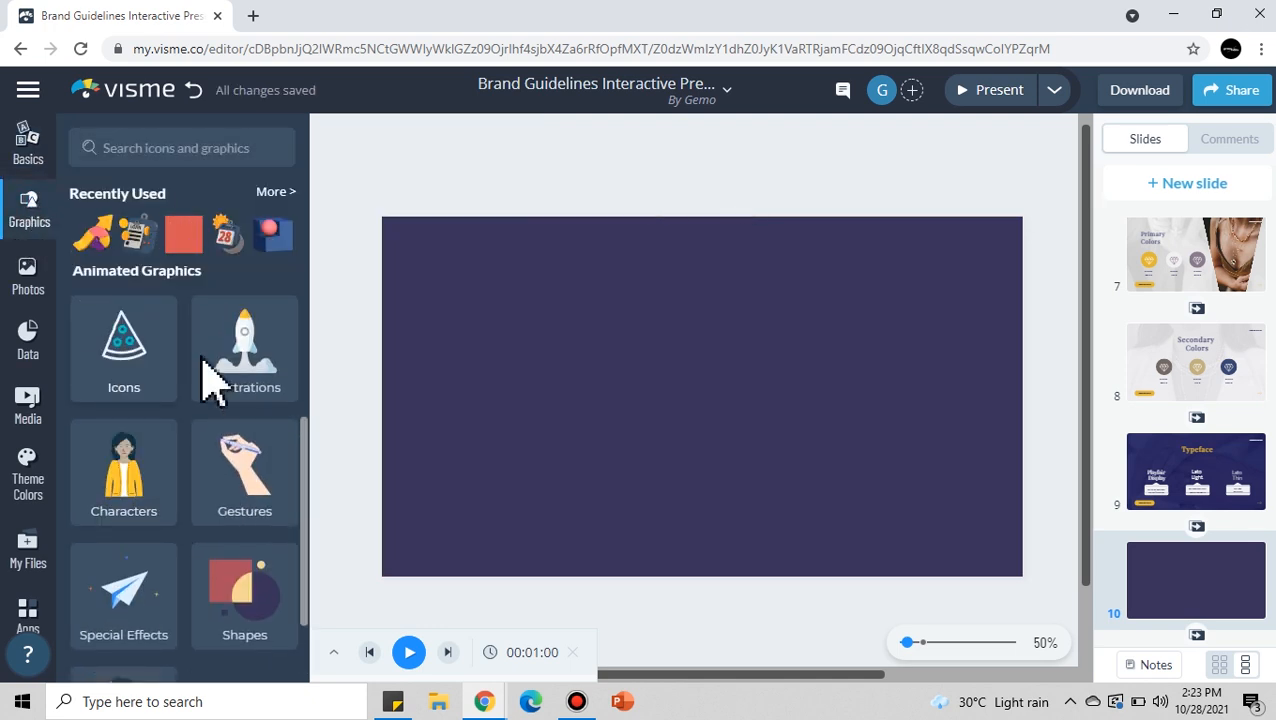
click(145, 478)
scroll(130, 420, down, 1)
scroll(200, 420, up, 1)
click(280, 373)
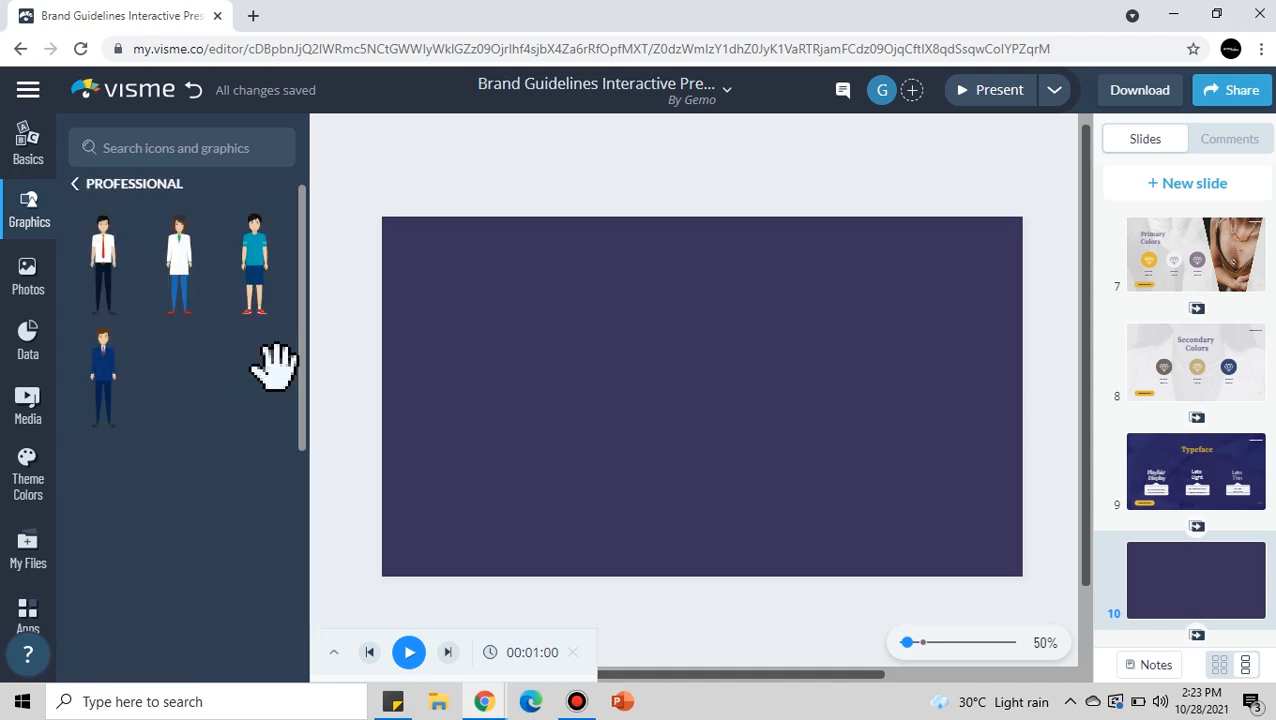
click(128, 366)
- Enlarge the businessman character to about 624 by 930 and move him to the right side of the slide
drag(718, 282, 778, 190)
drag(590, 473, 485, 627)
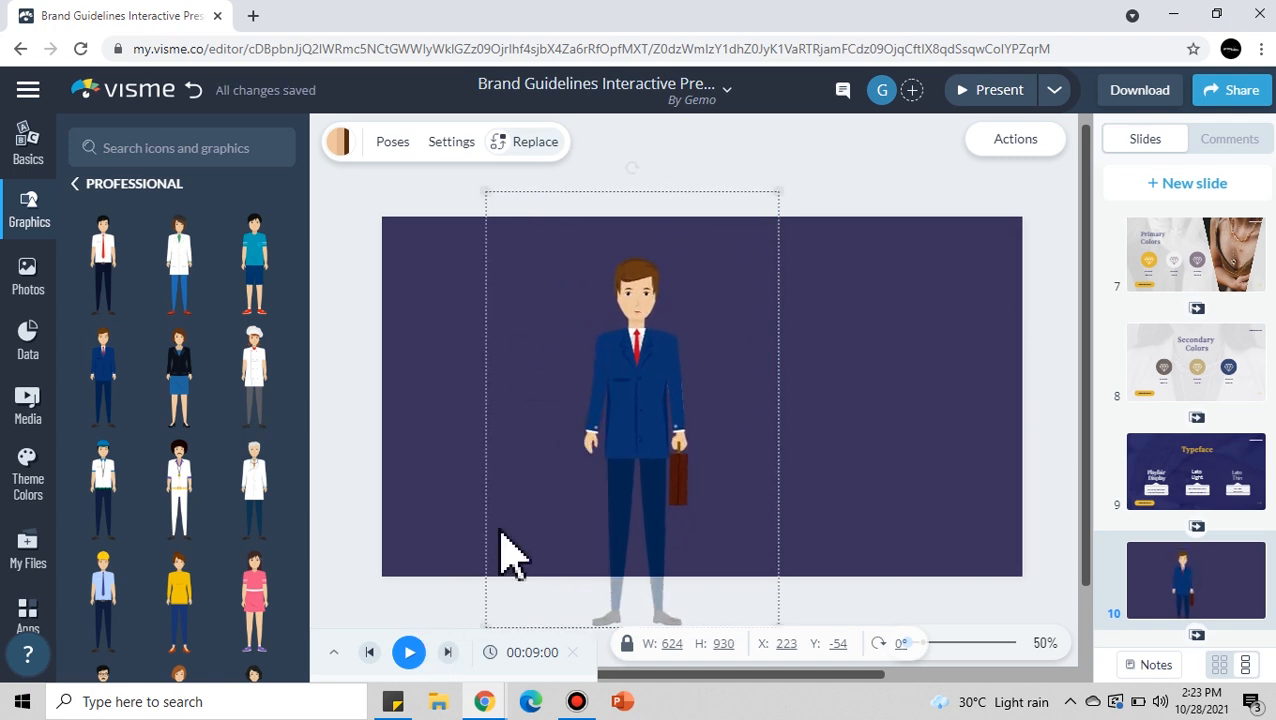
click(393, 142)
drag(722, 483, 979, 477)
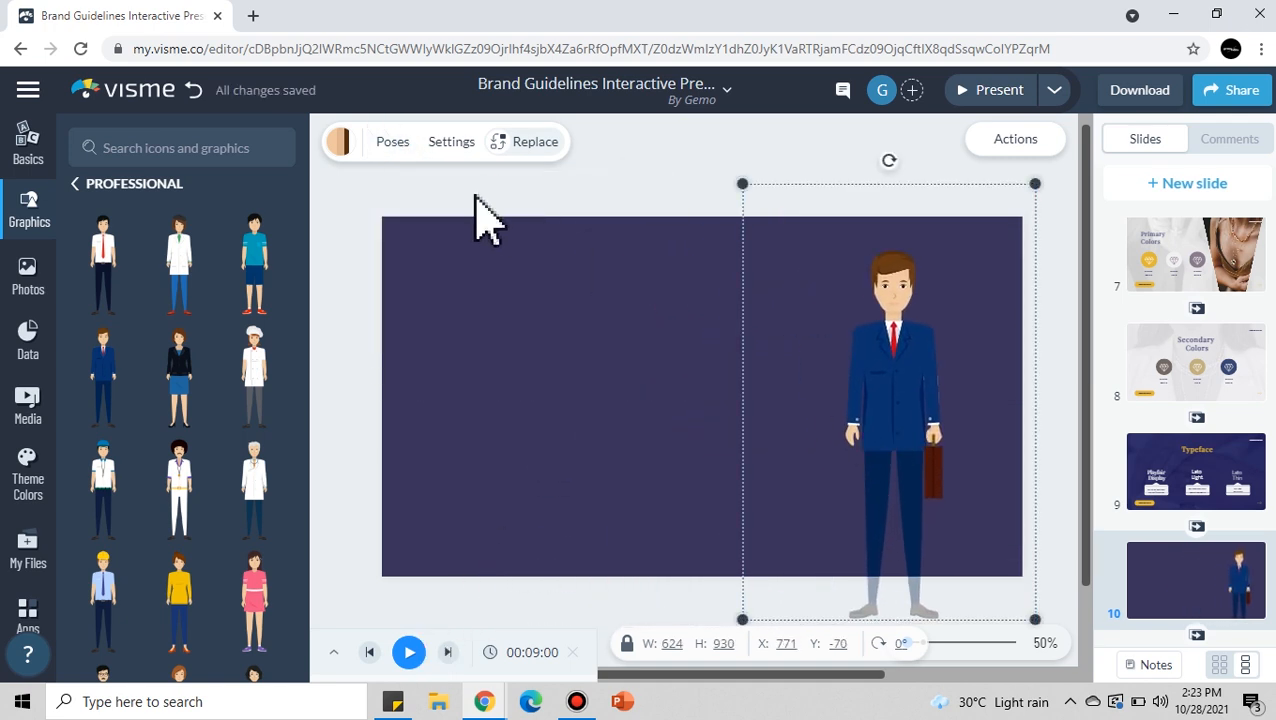
- Preview the Explaining pose and give the businessman character the announcing pose with the megaphone
click(401, 152)
click(490, 215)
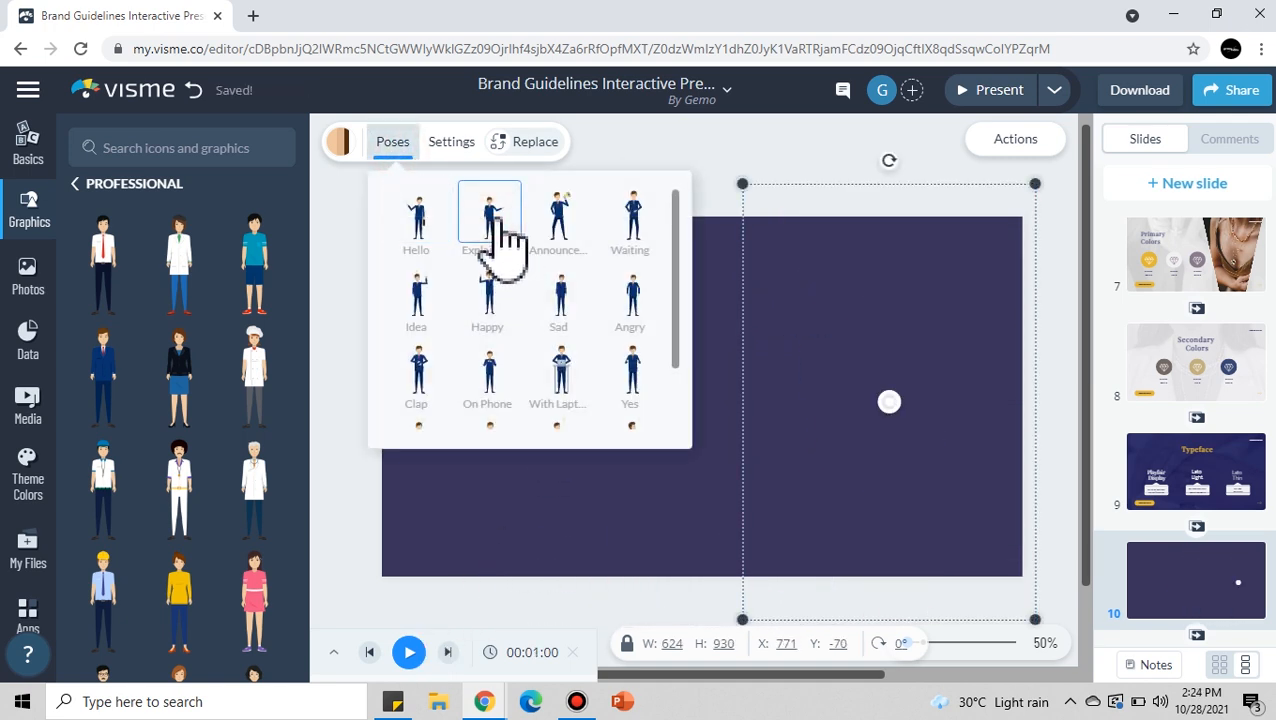
click(560, 215)
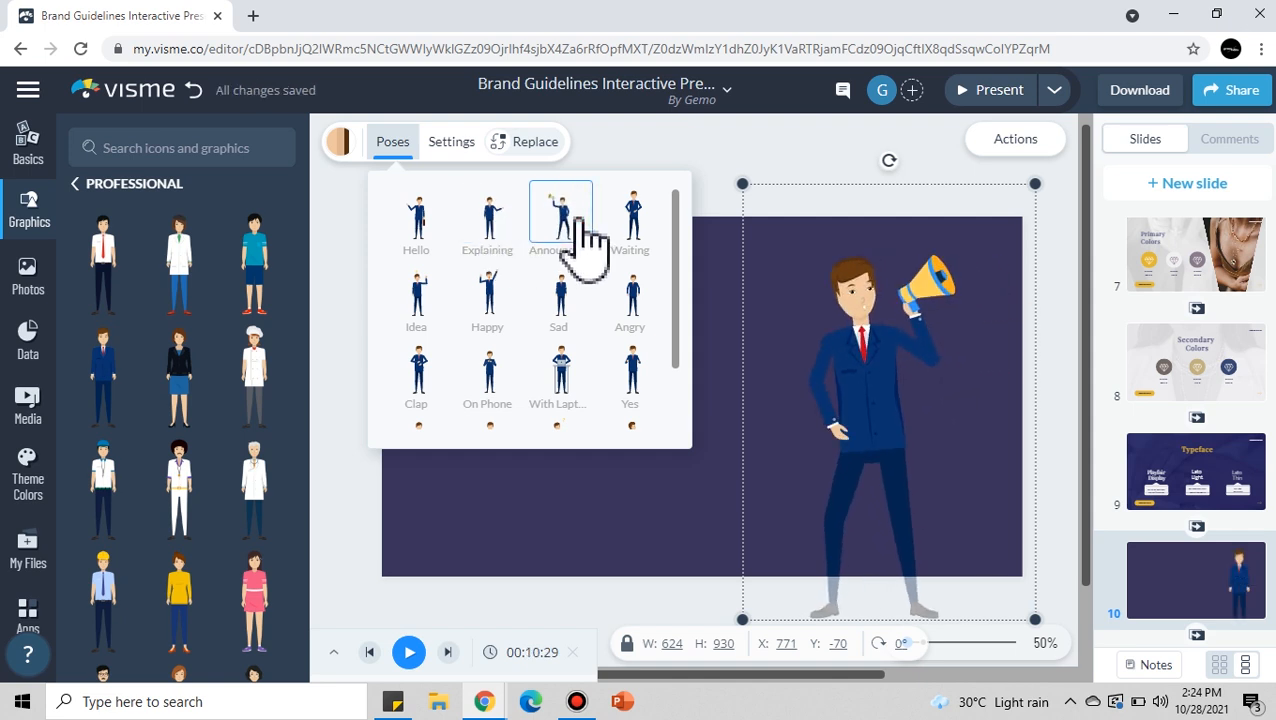
scroll(541, 370, down, 2)
click(525, 530)
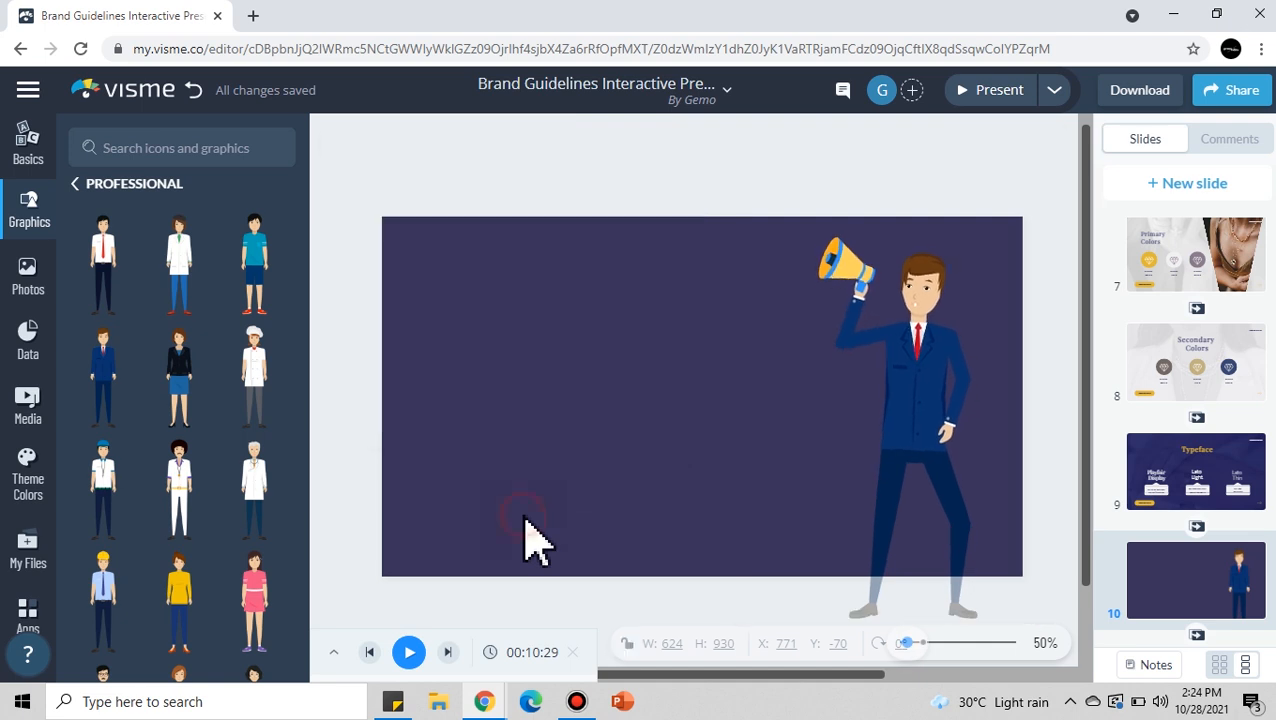
- Insert a 3D donut chart, enlarge it to about 685 by 634 and place it on the slide's left half
click(30, 343)
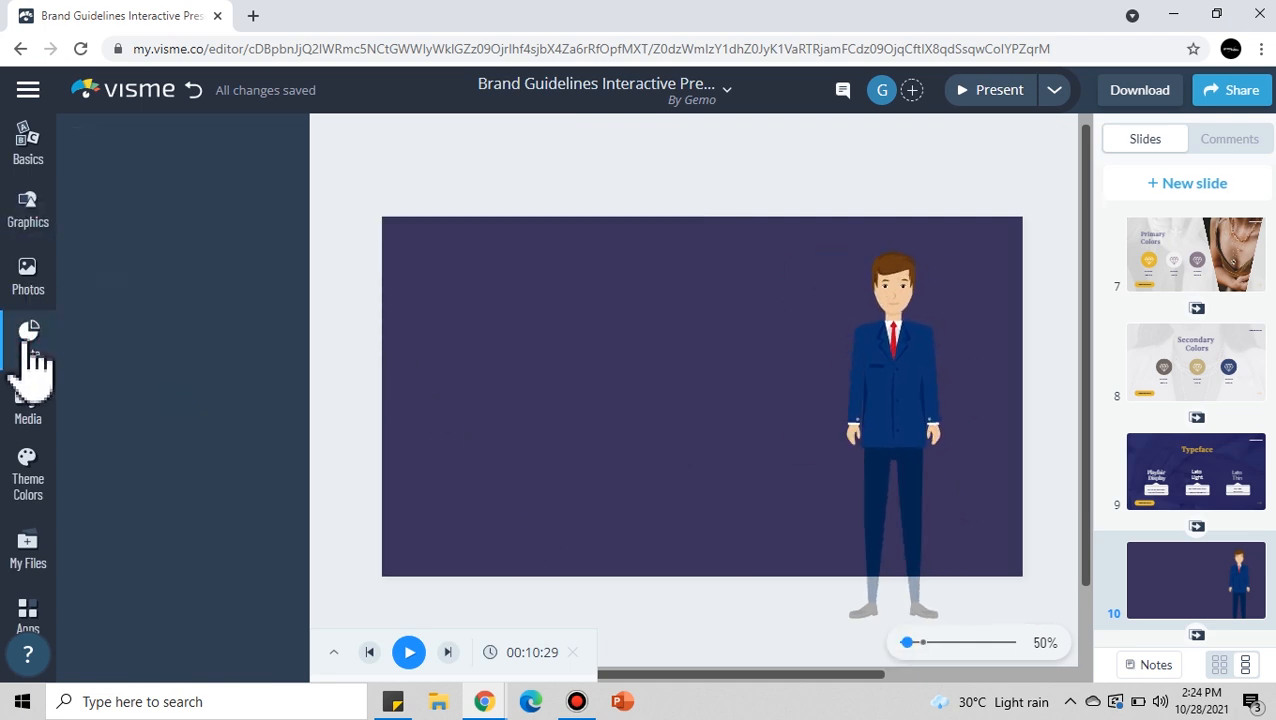
click(197, 165)
scroll(185, 350, down, 3)
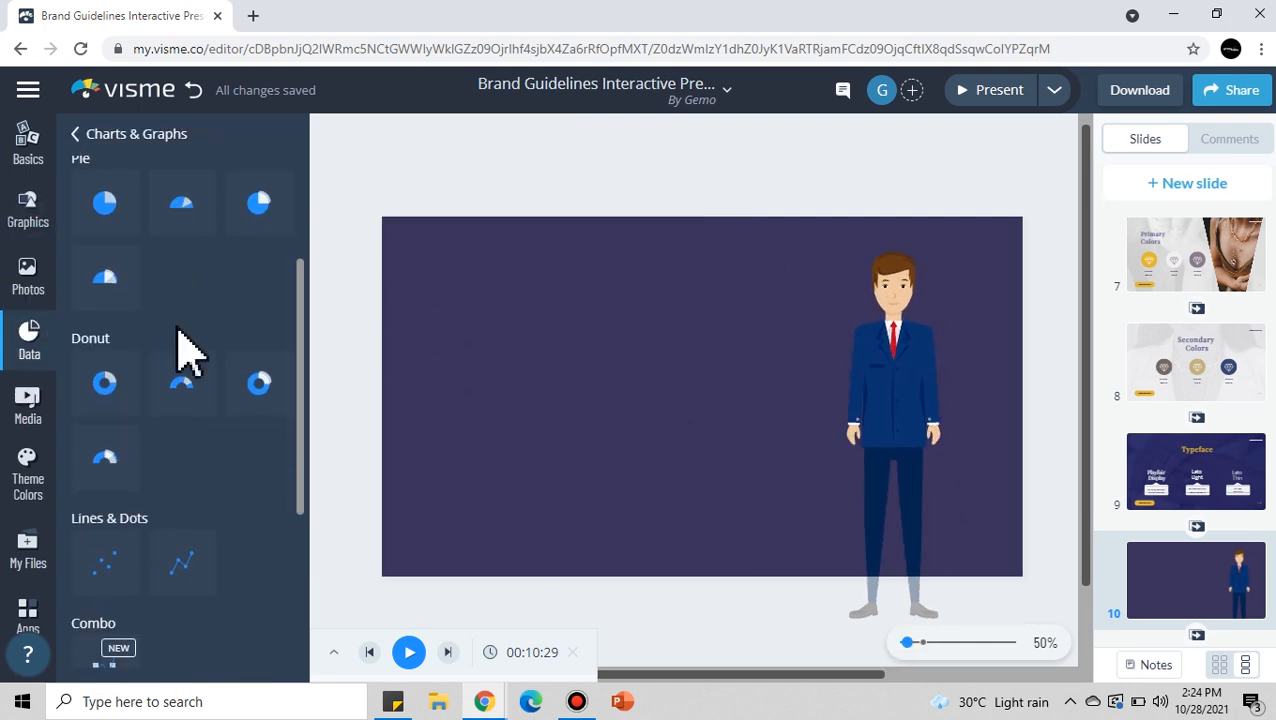
scroll(220, 440, up, 2)
click(256, 484)
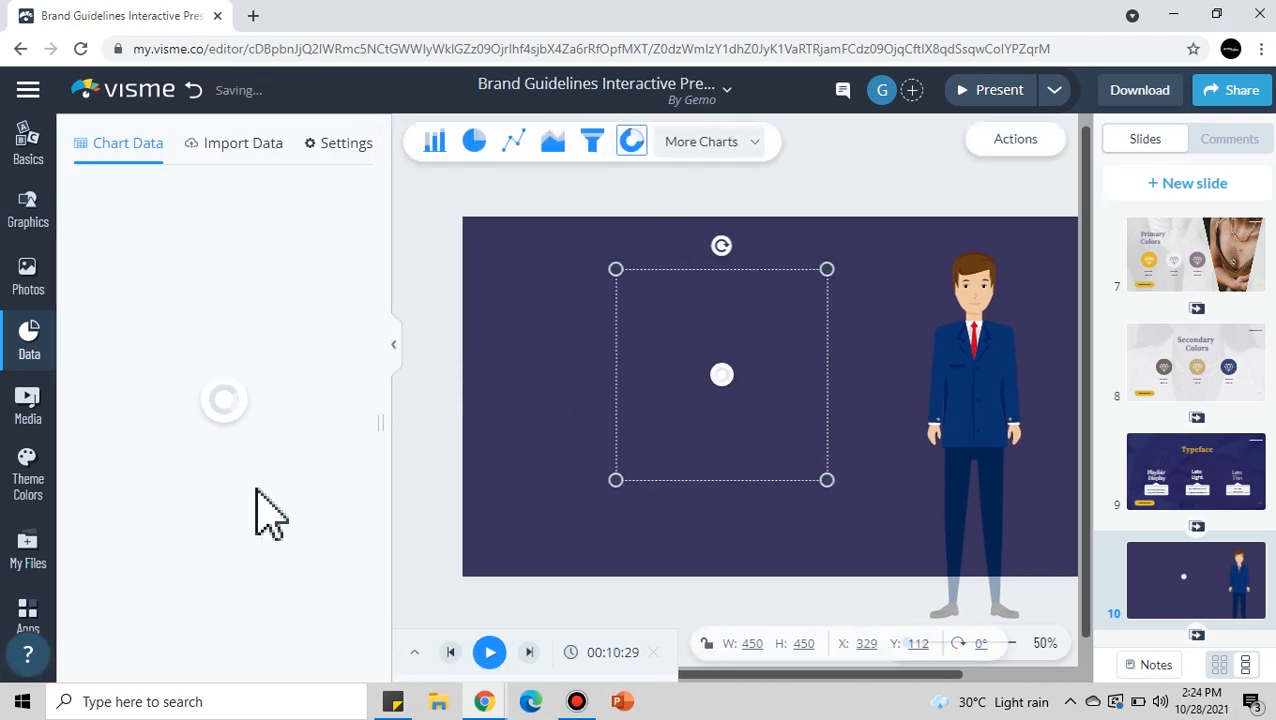
drag(617, 480, 508, 568)
drag(641, 460, 623, 415)
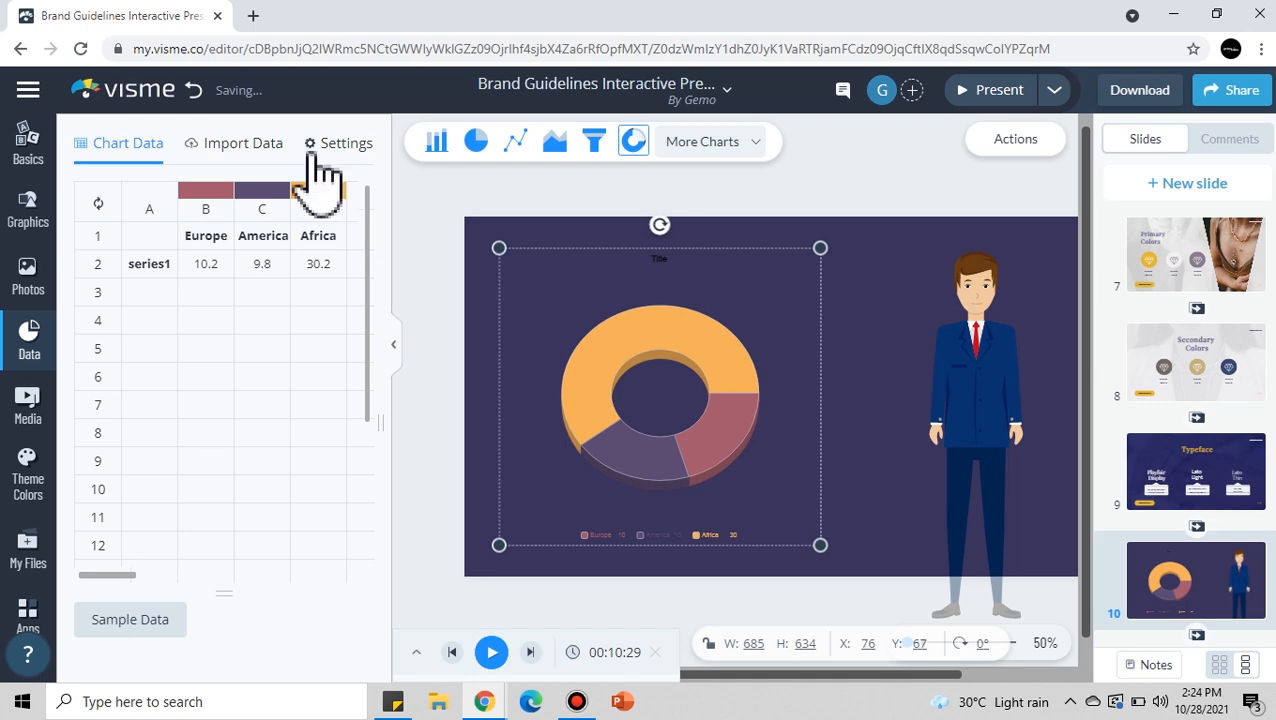
- Format the donut chart's title in white Montserrat at size 100
click(350, 144)
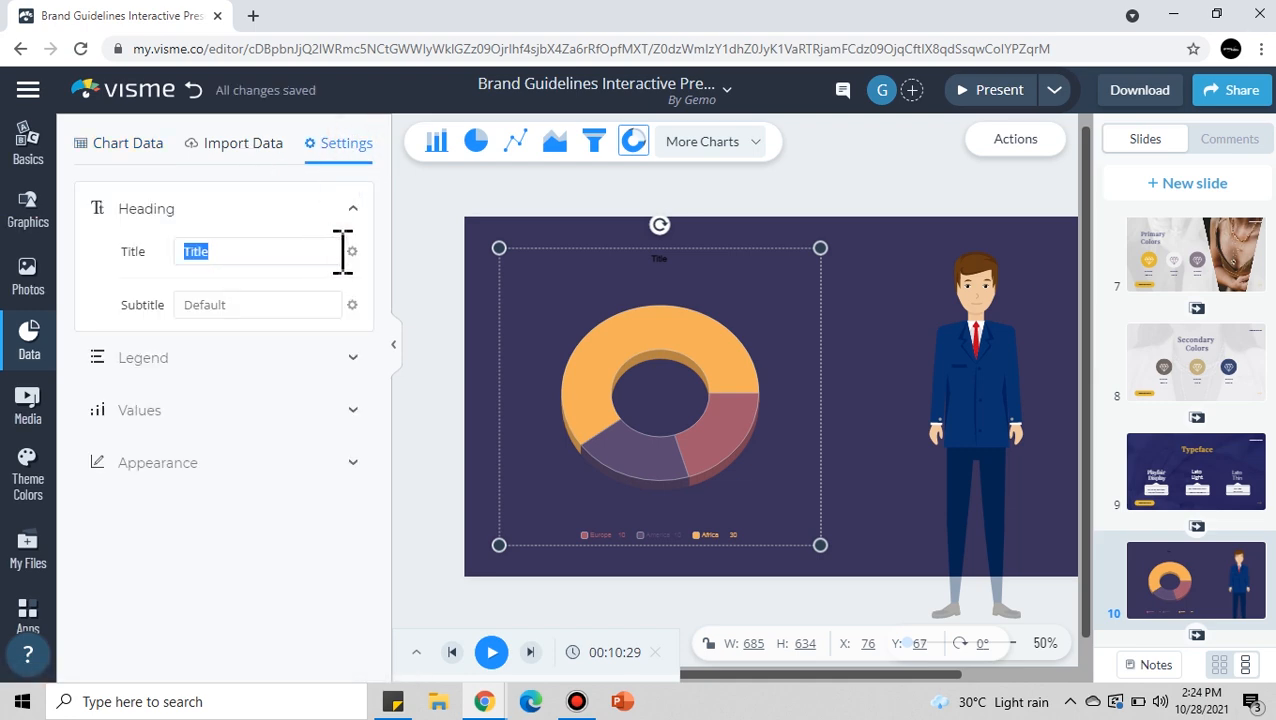
click(352, 251)
click(250, 304)
scroll(250, 398, down, 6)
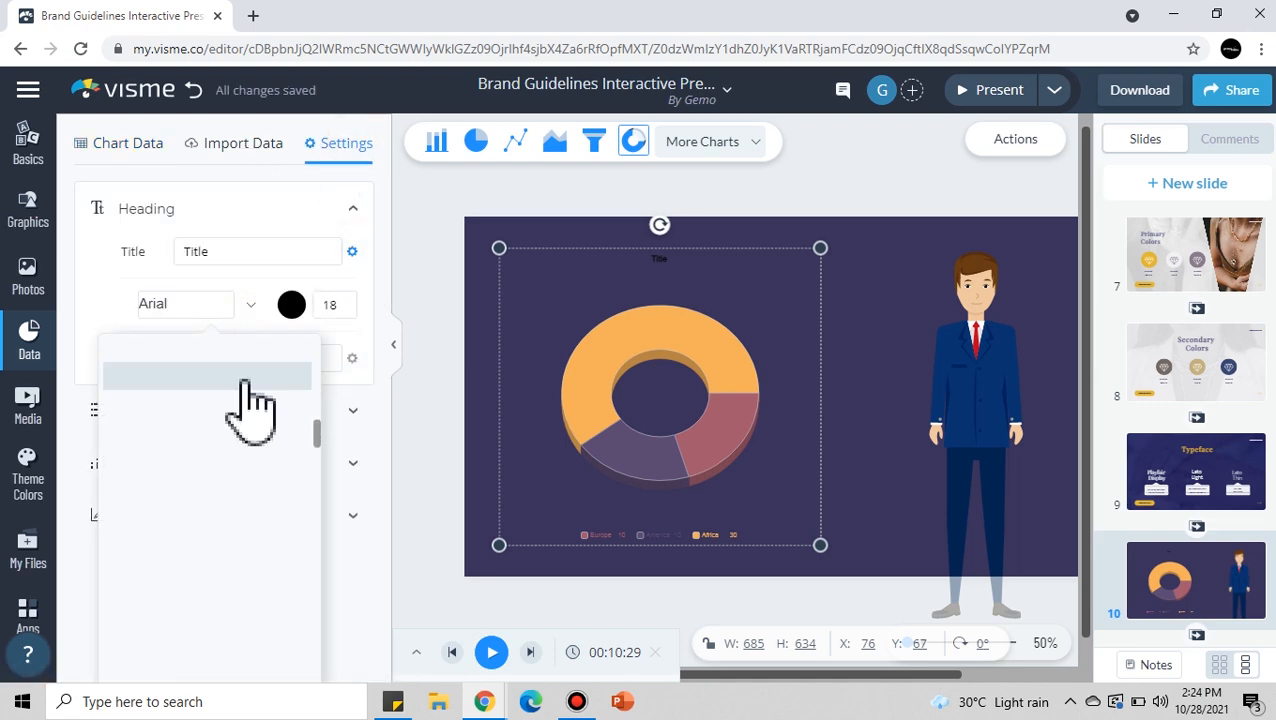
scroll(250, 400, down, 10)
click(210, 535)
click(291, 304)
click(250, 313)
click(396, 464)
click(348, 302)
double_click(340, 305)
text(100)
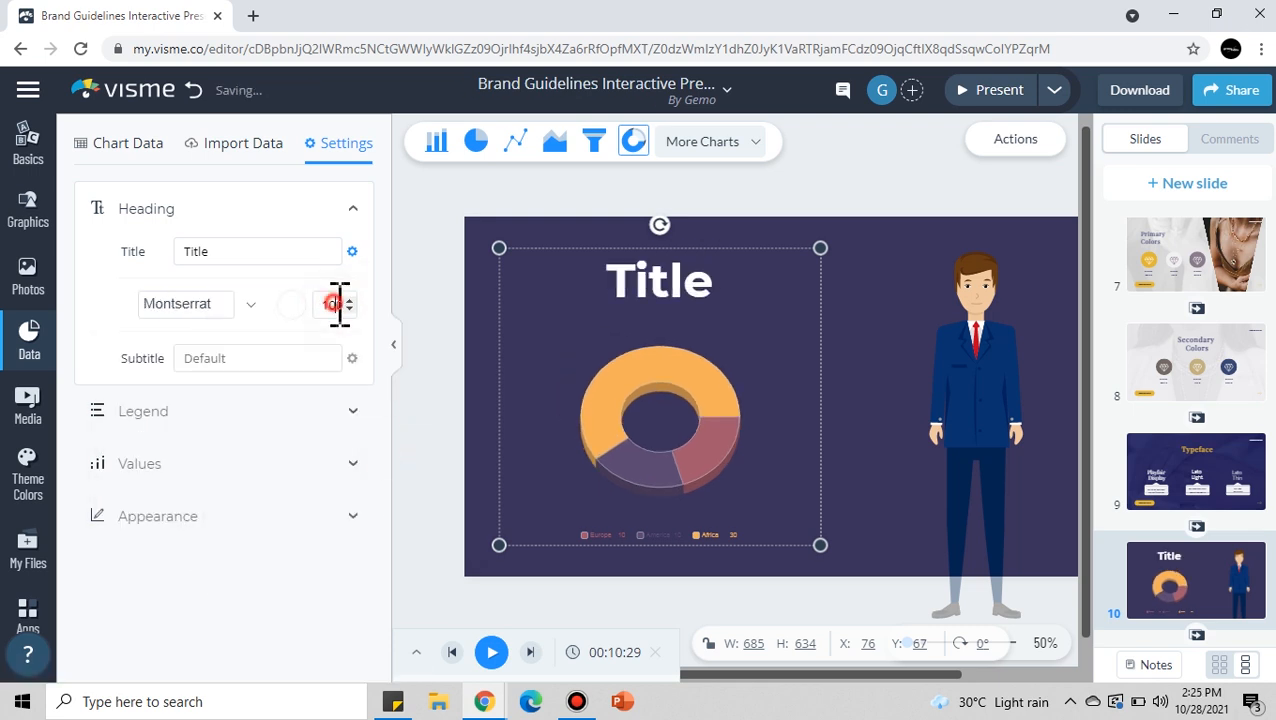
- Set the chart legend's font to Montserrat at size 25 and shift the chart slightly to the right
click(669, 535)
click(251, 522)
click(236, 588)
click(776, 184)
drag(661, 418, 675, 418)
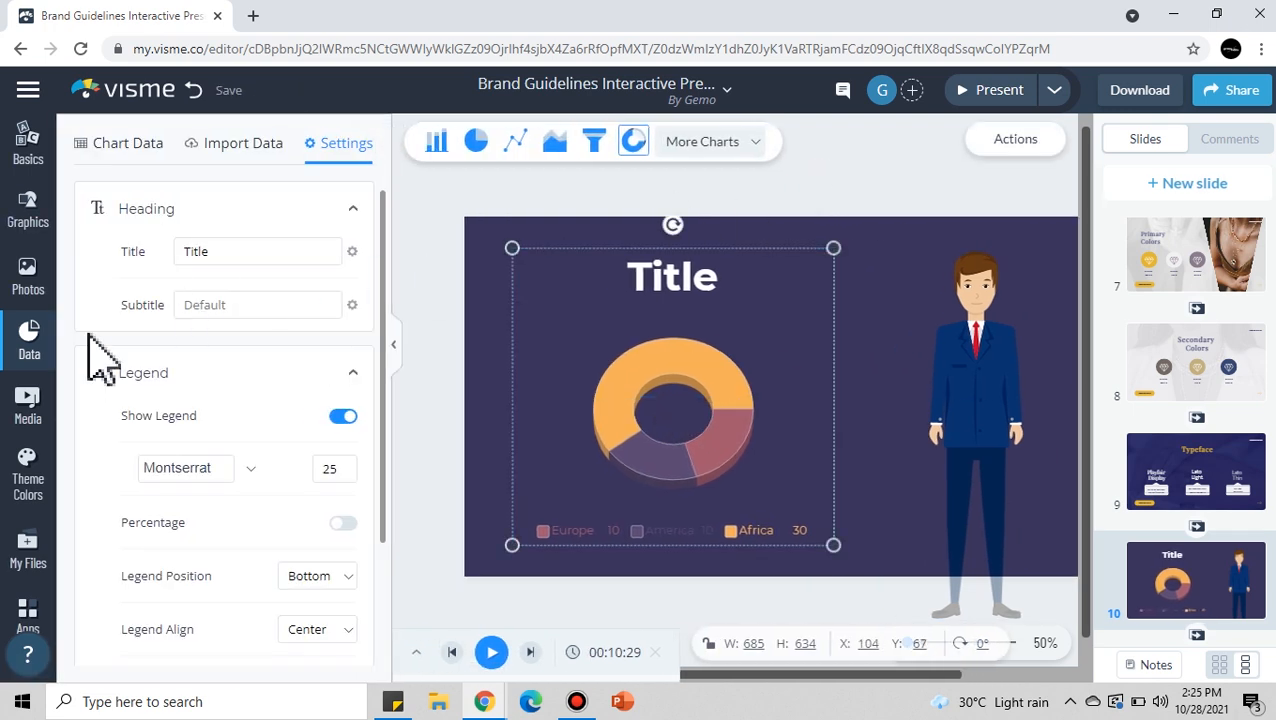
- Insert the red award ribbon from the 3D graphics' Icons collection onto the chart slide
click(29, 412)
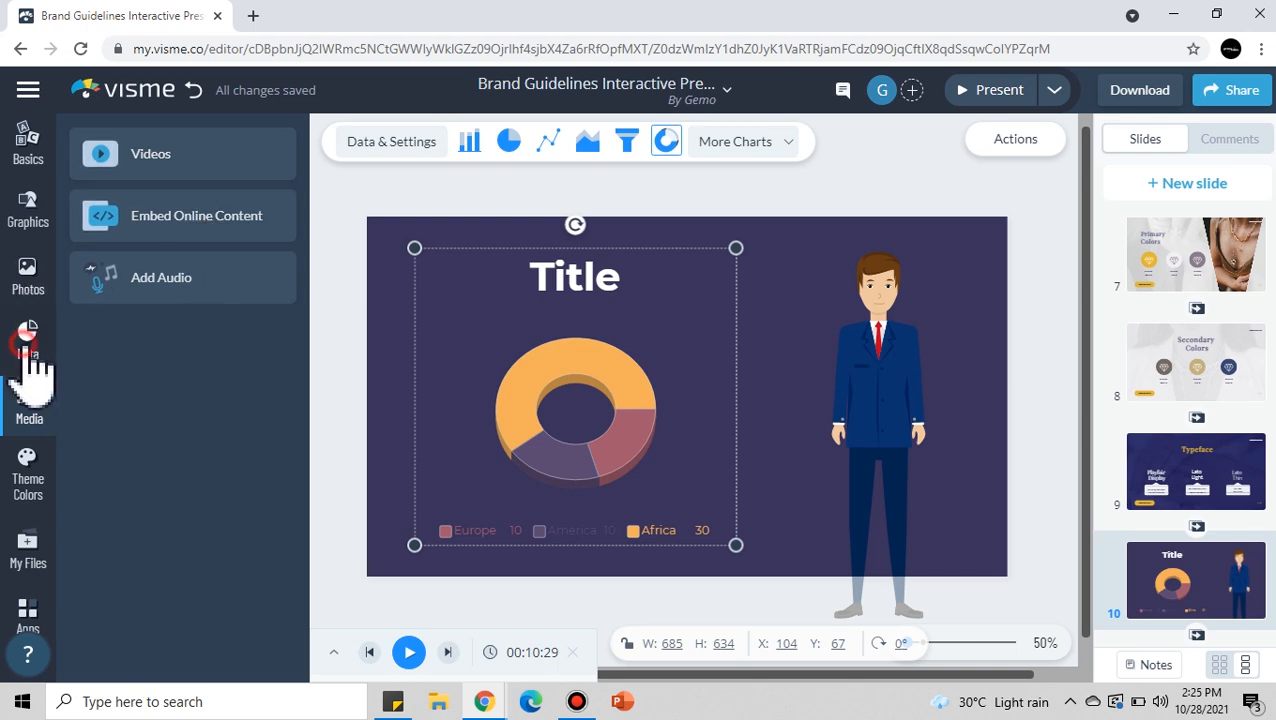
click(24, 343)
click(30, 215)
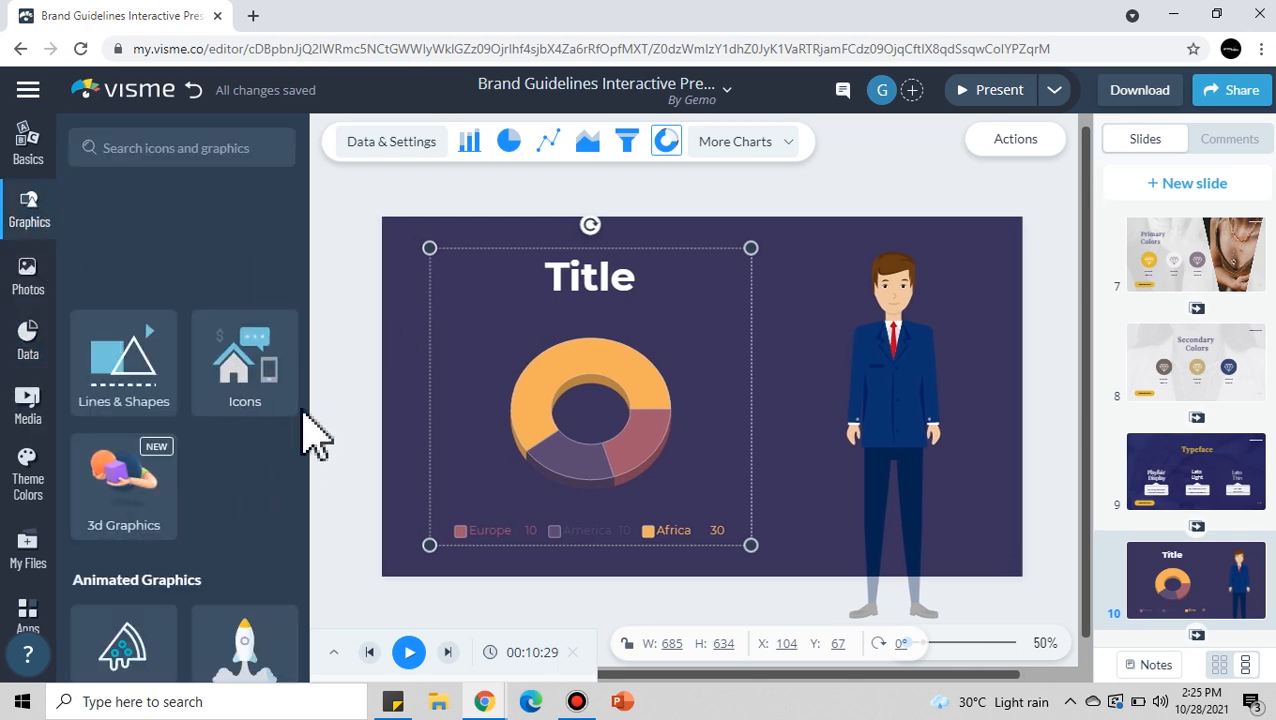
click(128, 510)
scroll(289, 431, down, 5)
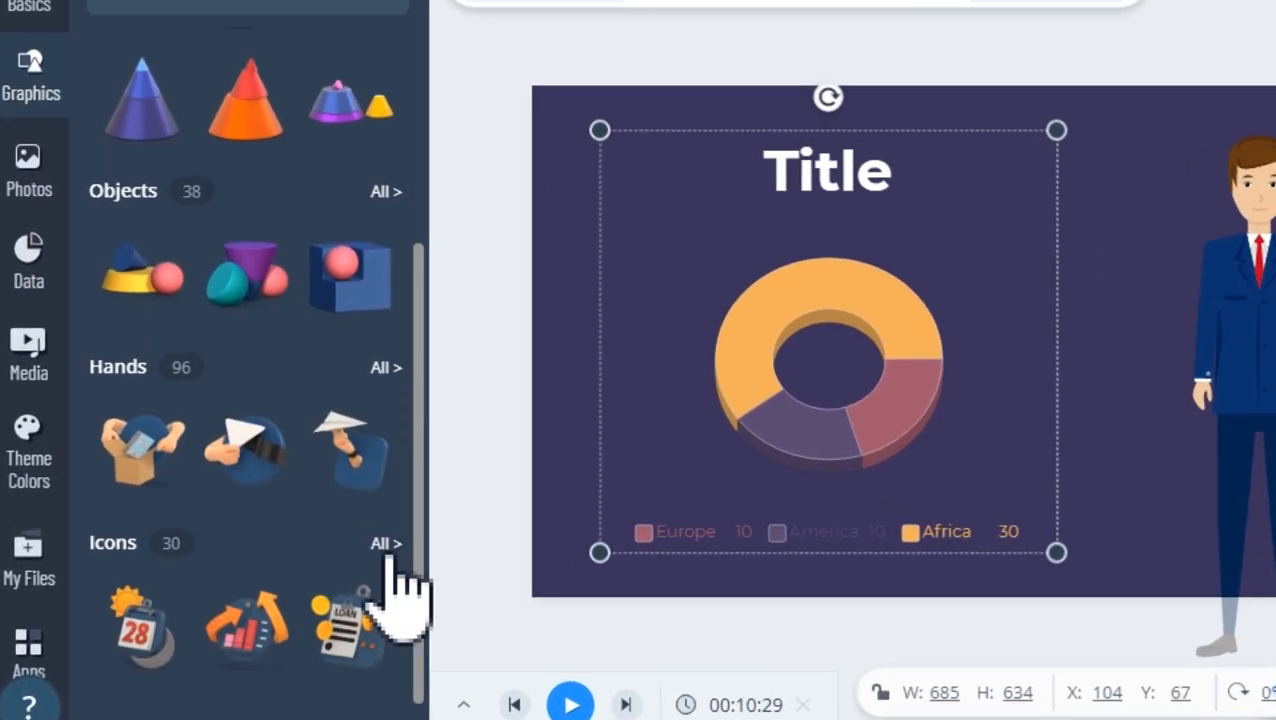
click(386, 545)
scroll(300, 400, down, 4)
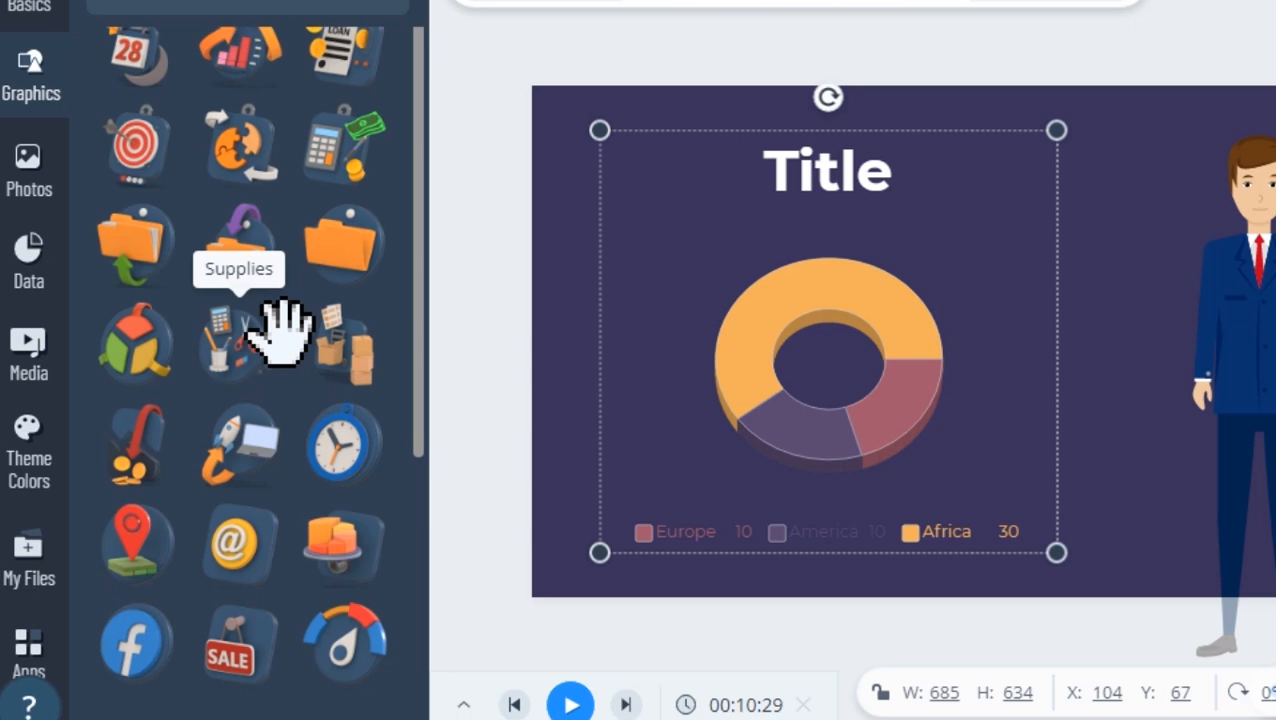
scroll(283, 330, down, 4)
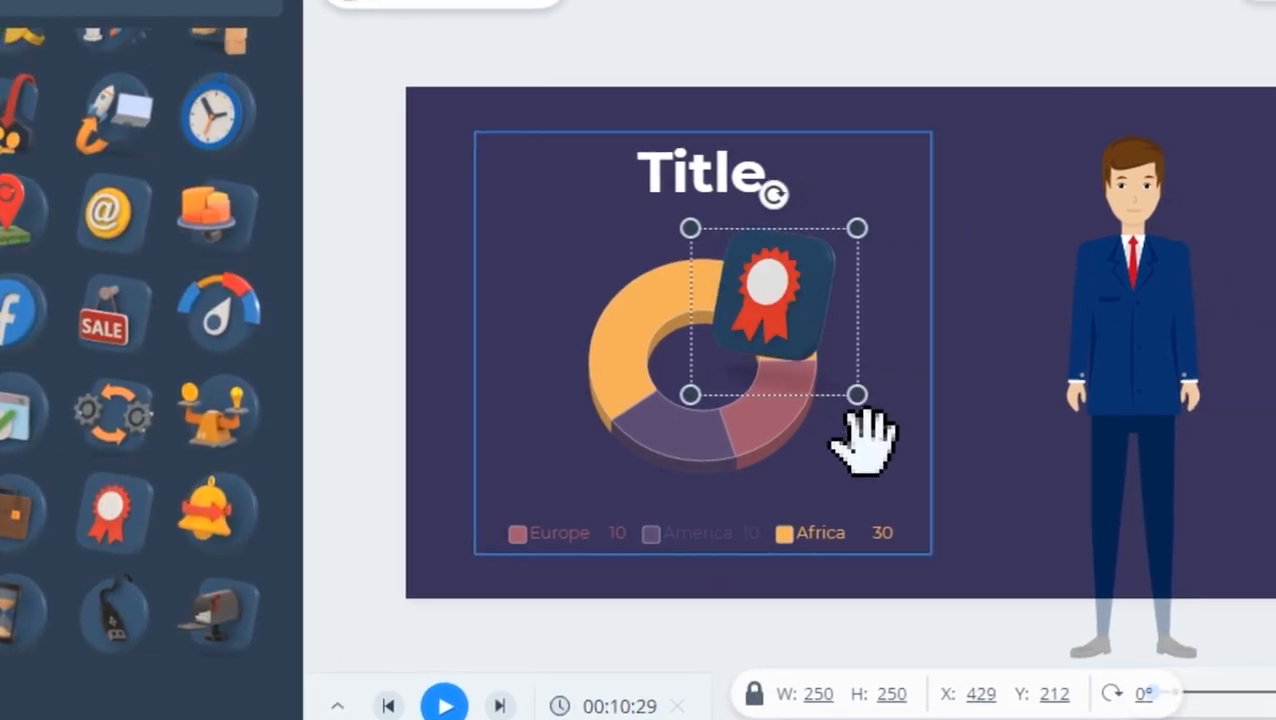
- Enlarge the award ribbon icon to about 413 by 413 between the chart and the businessman, and delete it
drag(924, 264, 1064, 168)
drag(1124, 299, 1235, 408)
drag(803, 284, 780, 278)
click(139, 1)
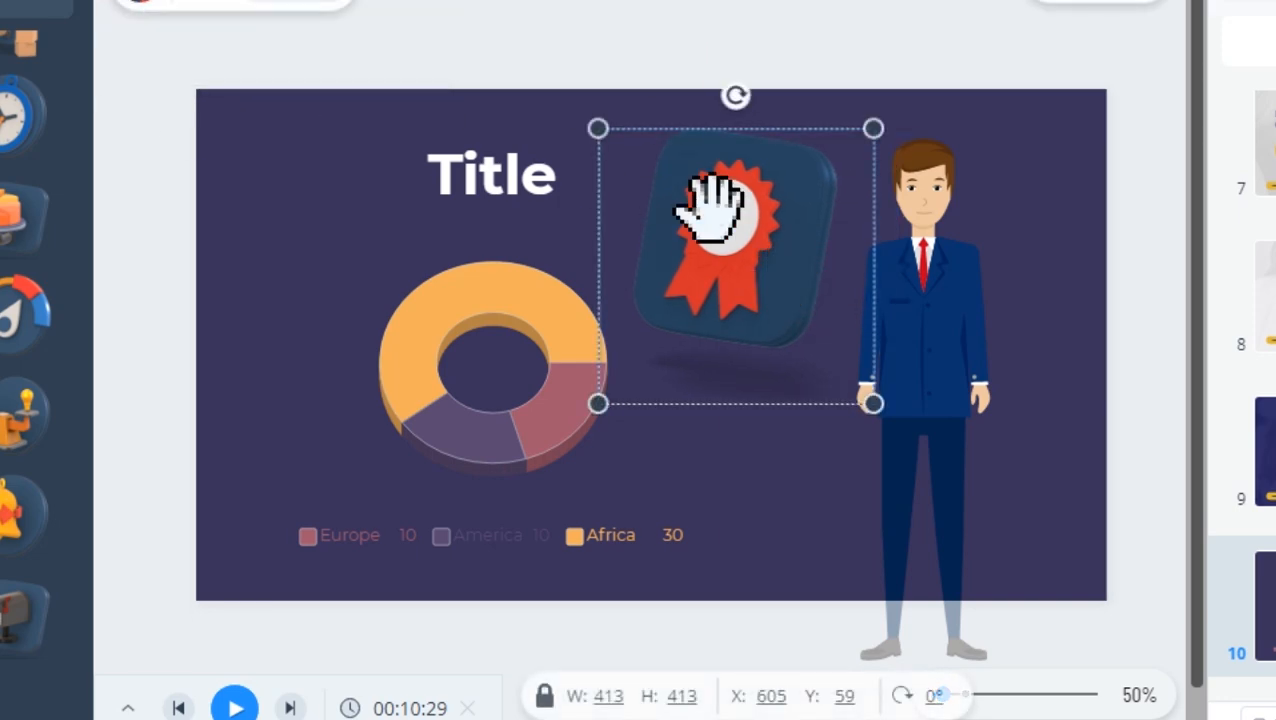
key(Delete)
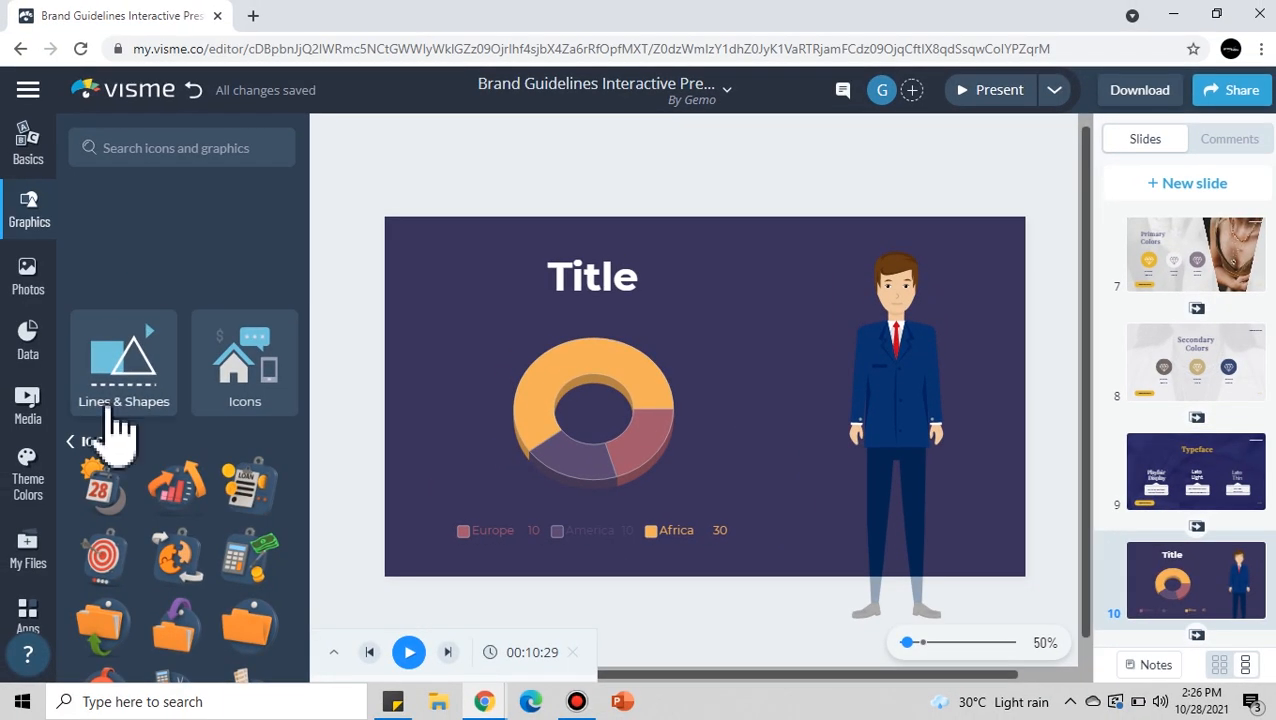
- Look through the animated illustration categories in the graphics library
click(128, 442)
scroll(228, 456, down, 4)
scroll(270, 410, up, 1)
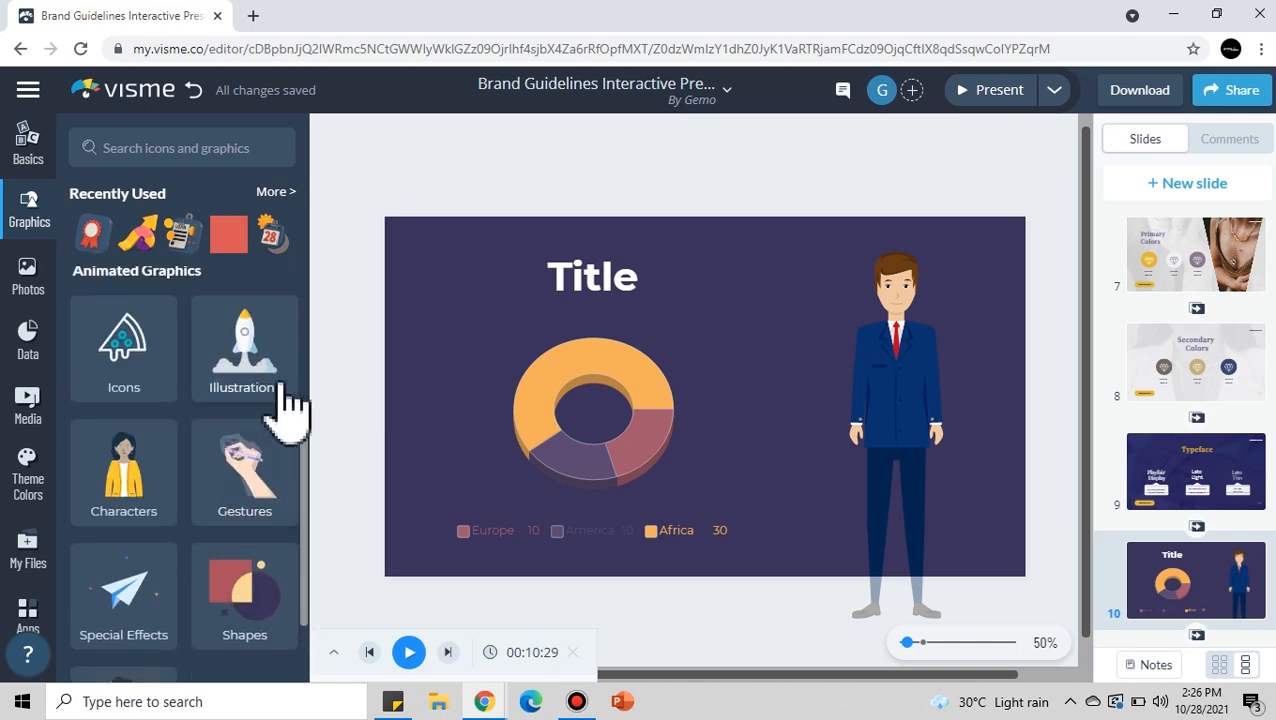
click(233, 390)
scroll(240, 520, down, 1)
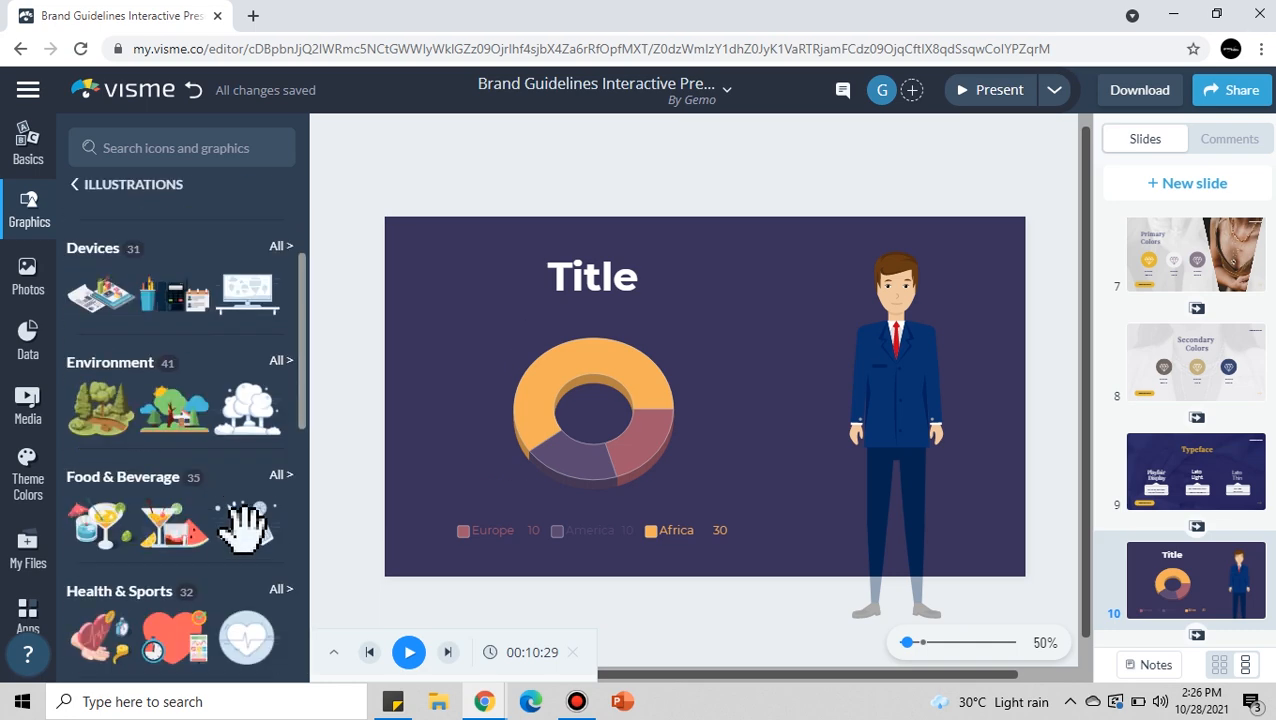
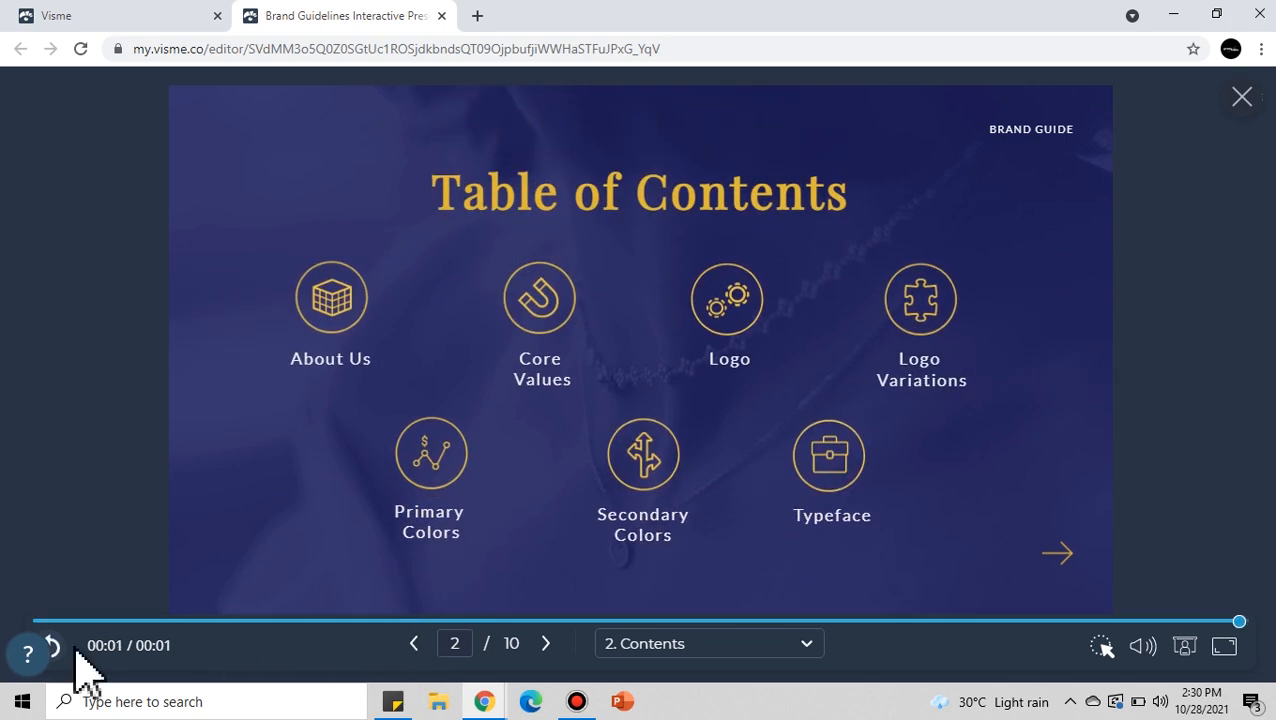
- Replay the Table of Contents slide in the presentation preview and return to the editor
click(64, 648)
click(64, 648)
click(64, 648)
click(64, 648)
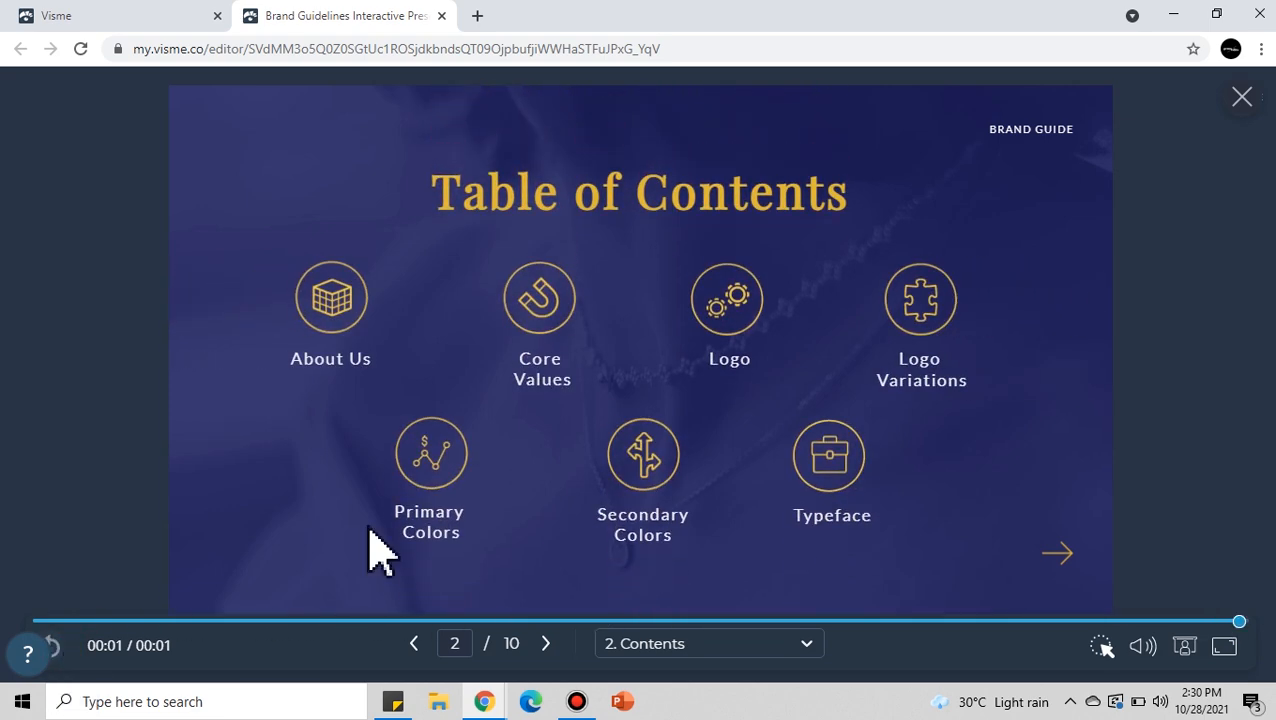
click(1241, 97)
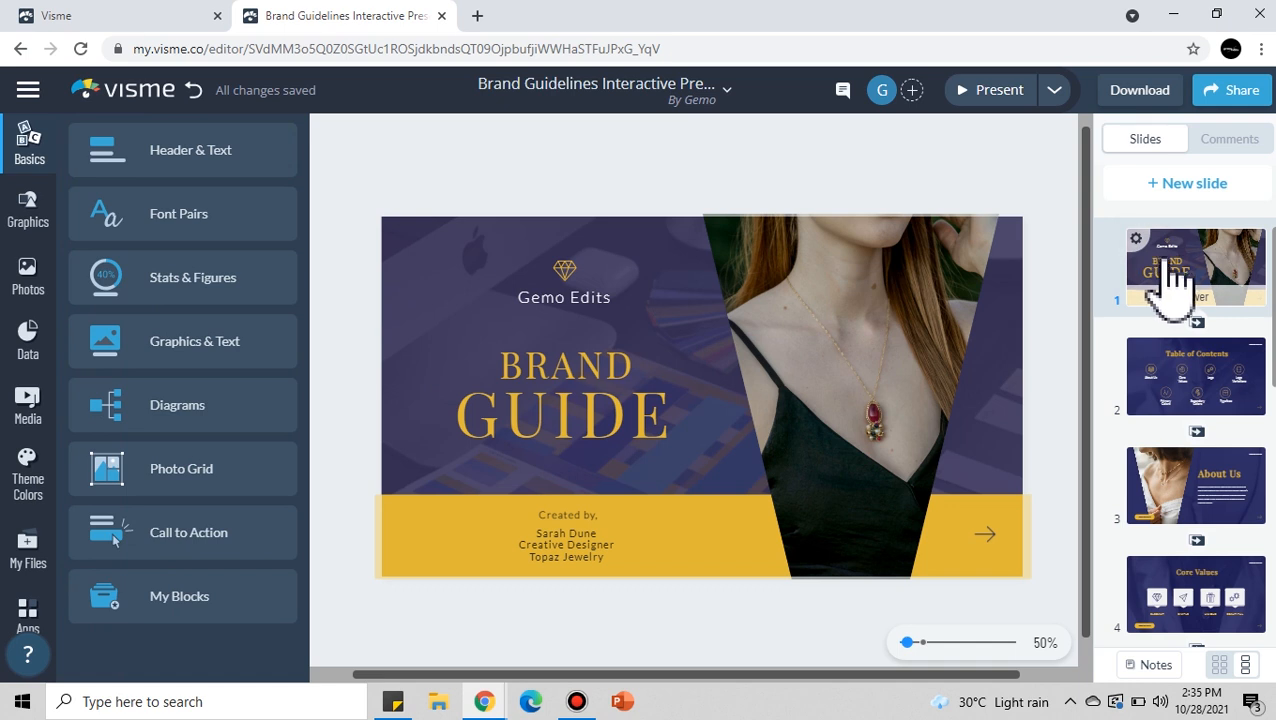
- Open the cover slide's transition settings and choose the Enter from Bottom animation for all slides
right_click(1168, 283)
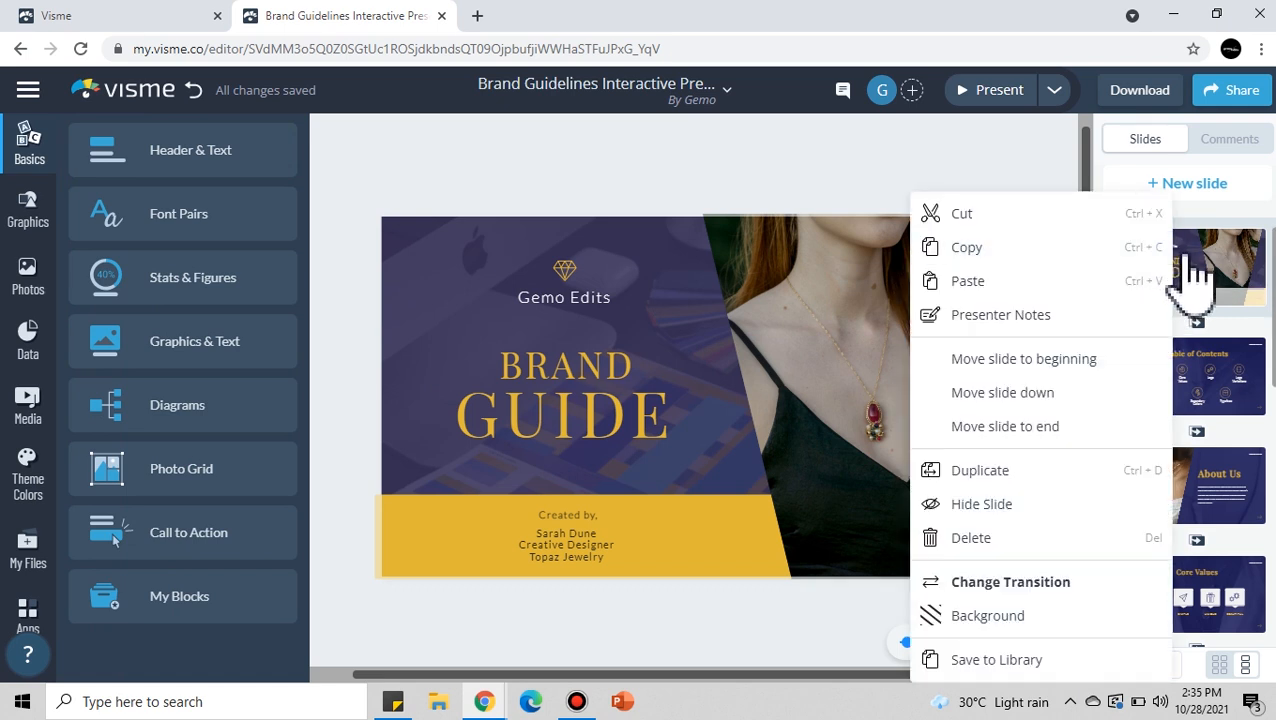
click(1011, 582)
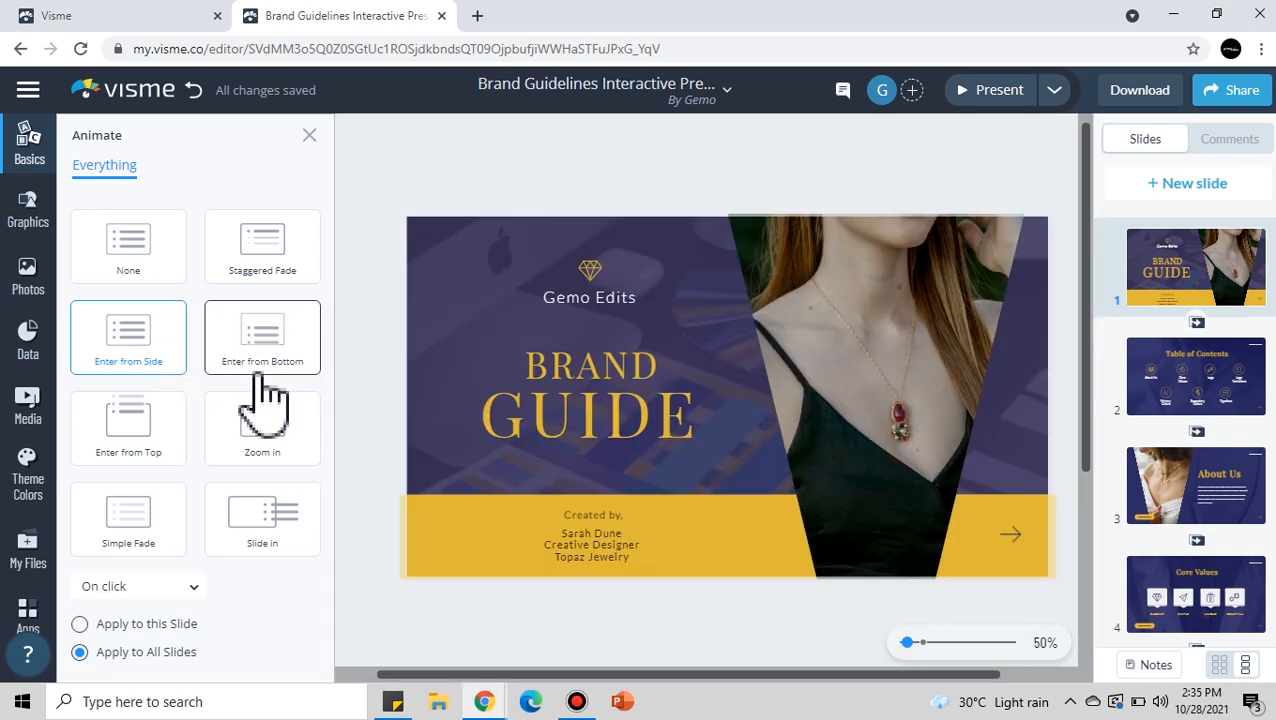
click(268, 350)
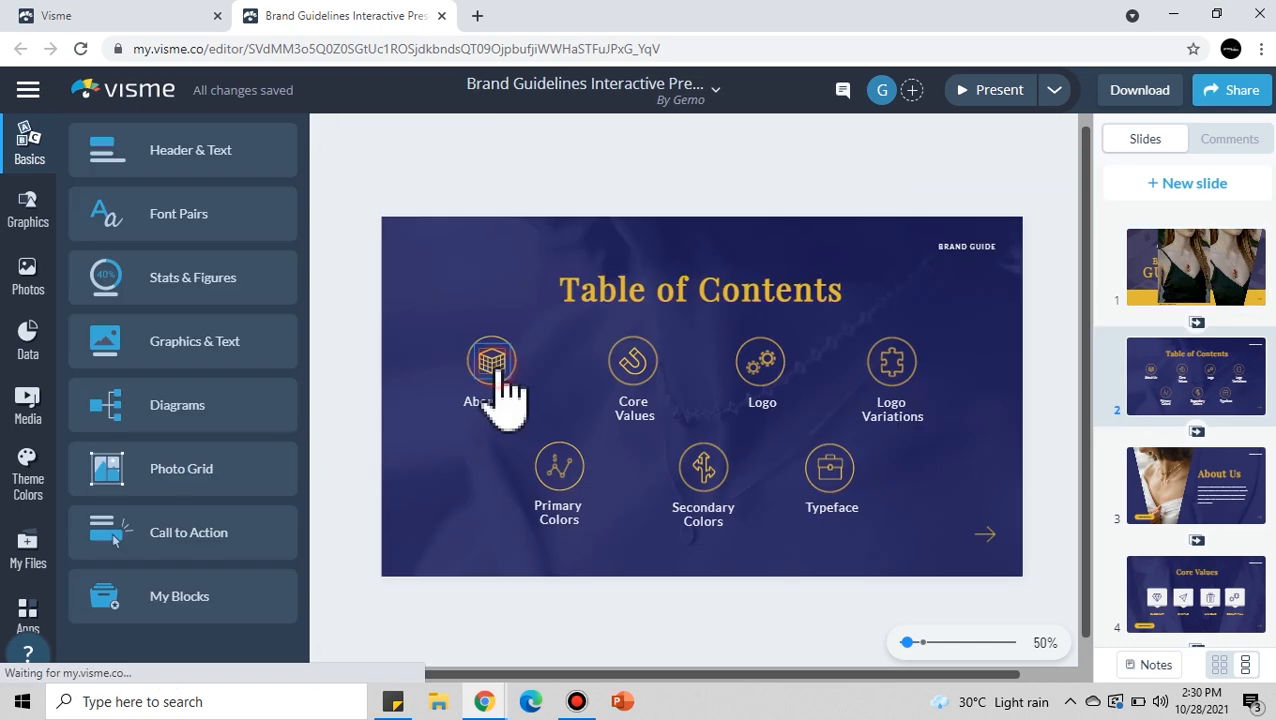
- Link the About Us icon on the Table of Contents slide to the About Us slide
click(497, 370)
click(1015, 139)
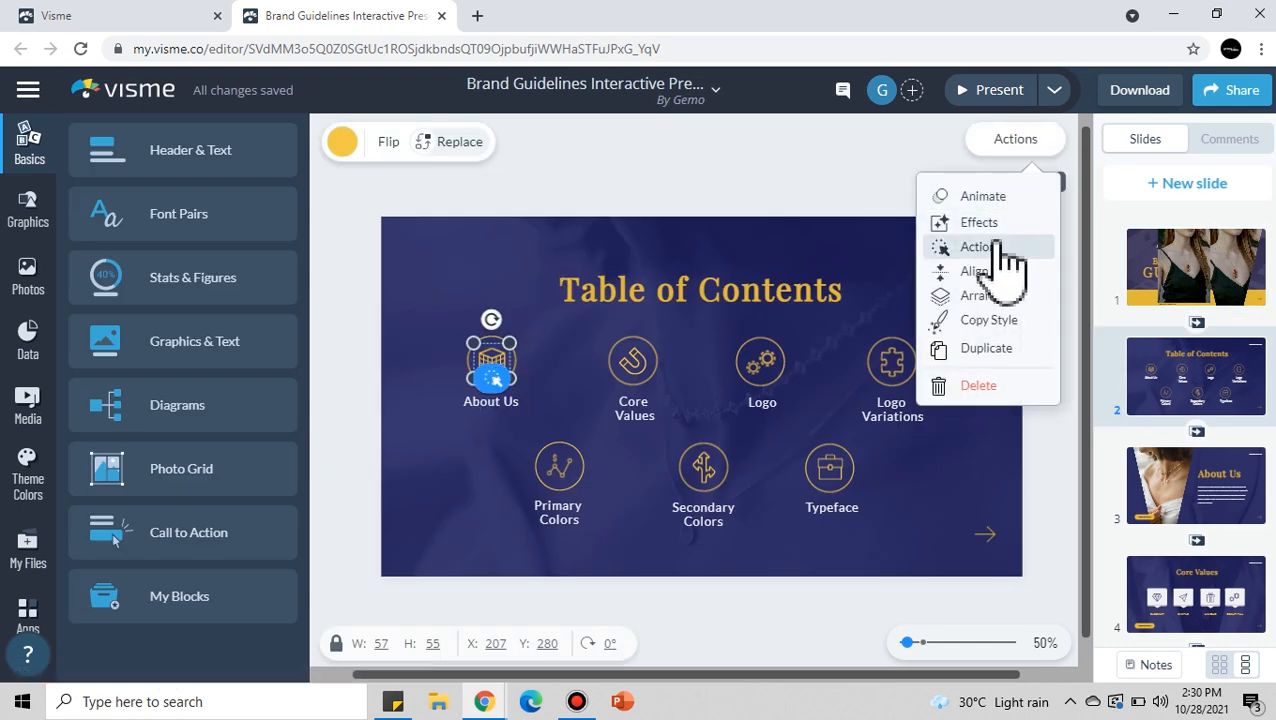
click(1000, 247)
click(983, 325)
scroll(1000, 450, down, 2)
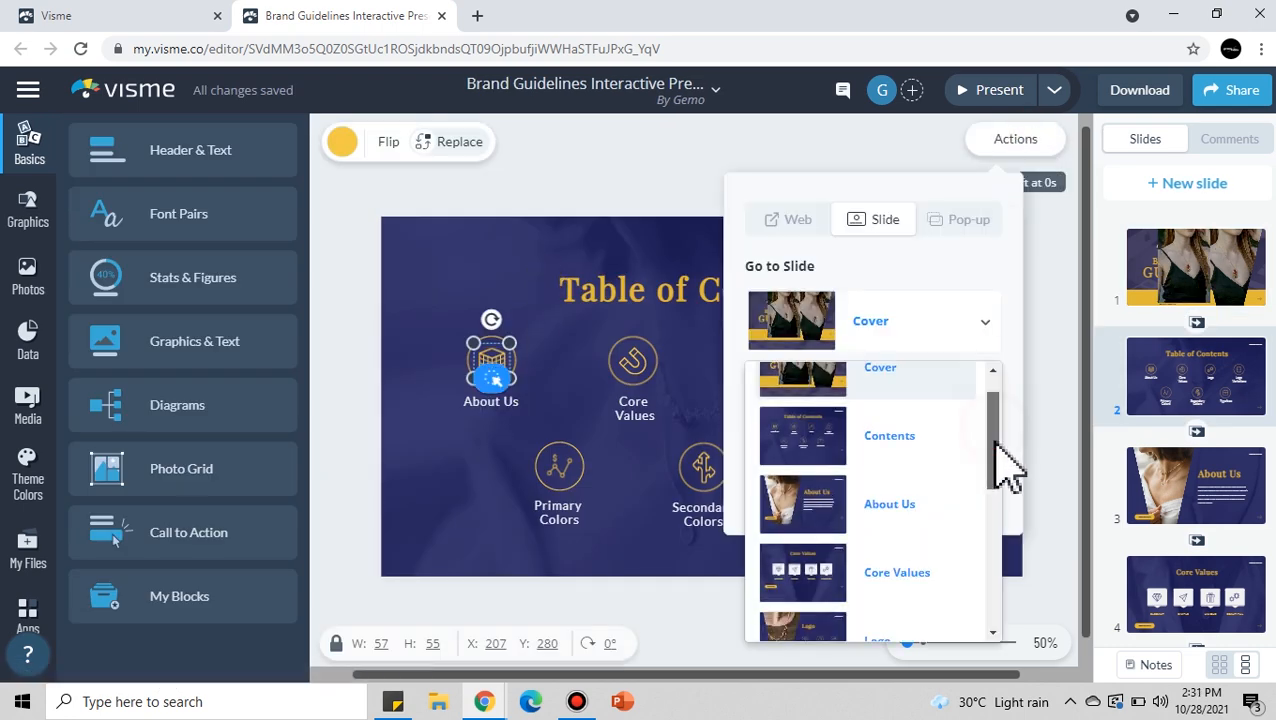
click(802, 505)
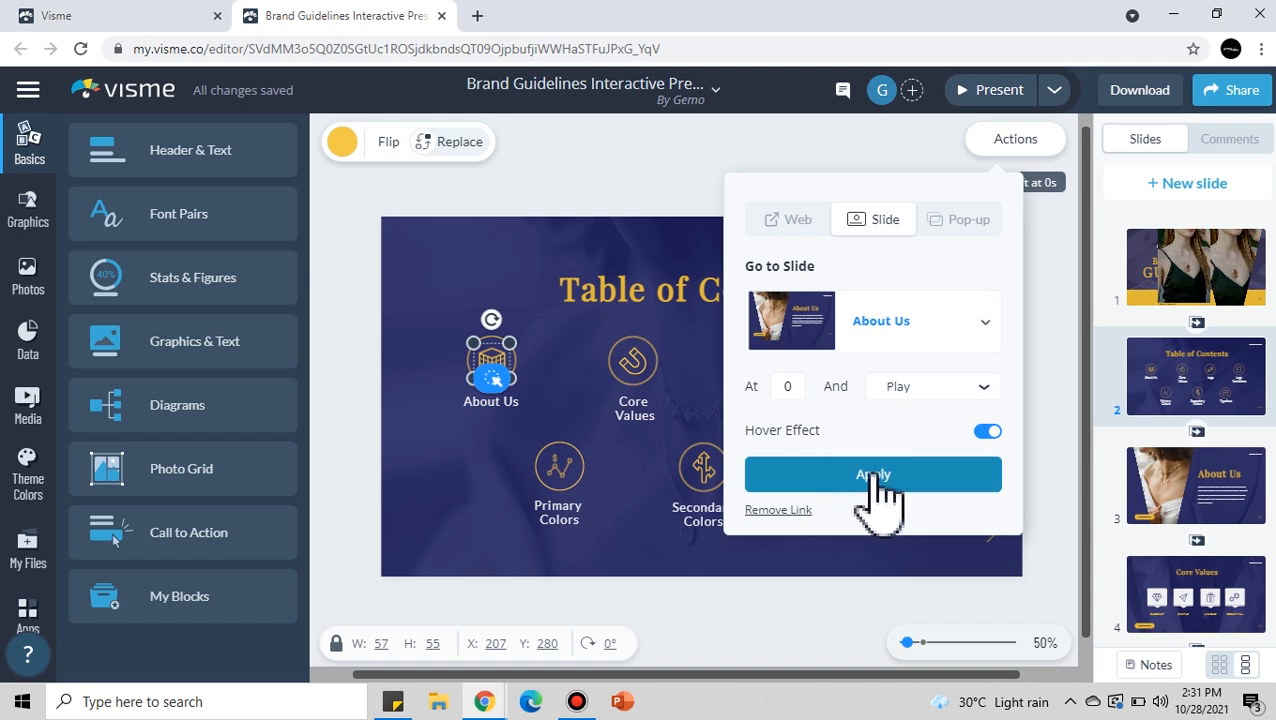
click(873, 477)
- Link the Core Values icon on the Table of Contents slide to the Core Values slide
click(636, 366)
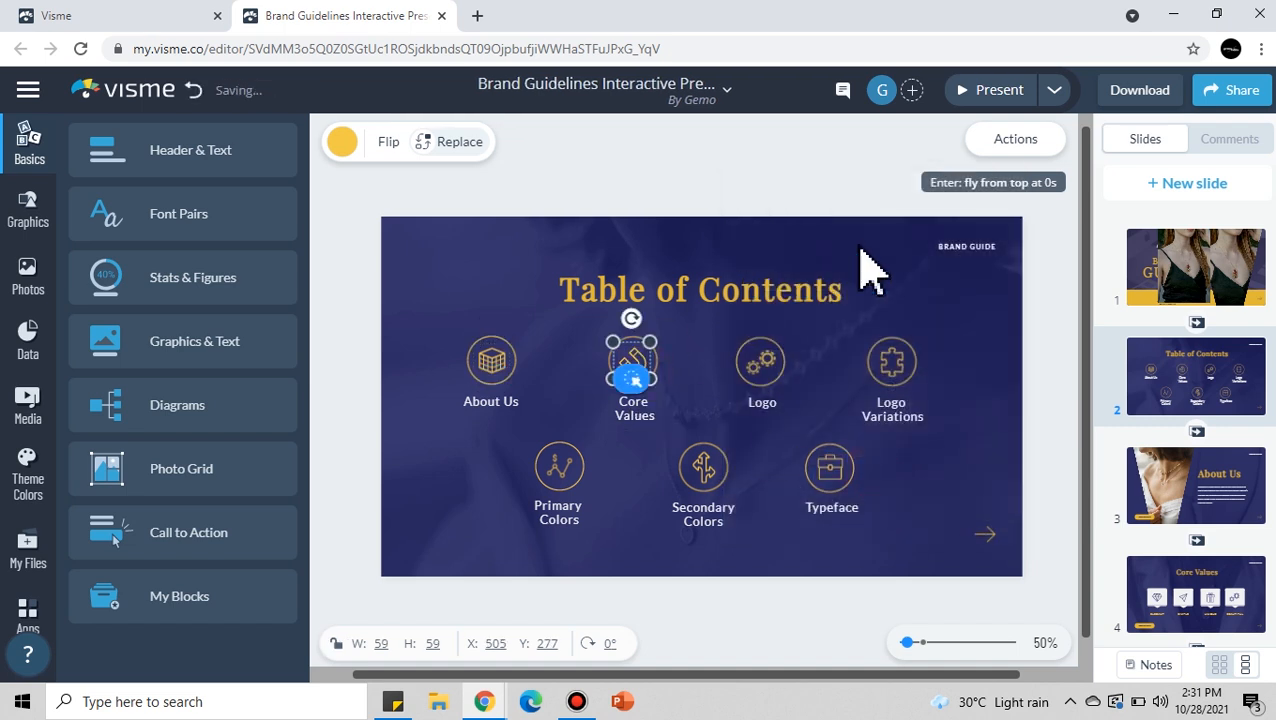
click(1022, 142)
click(993, 250)
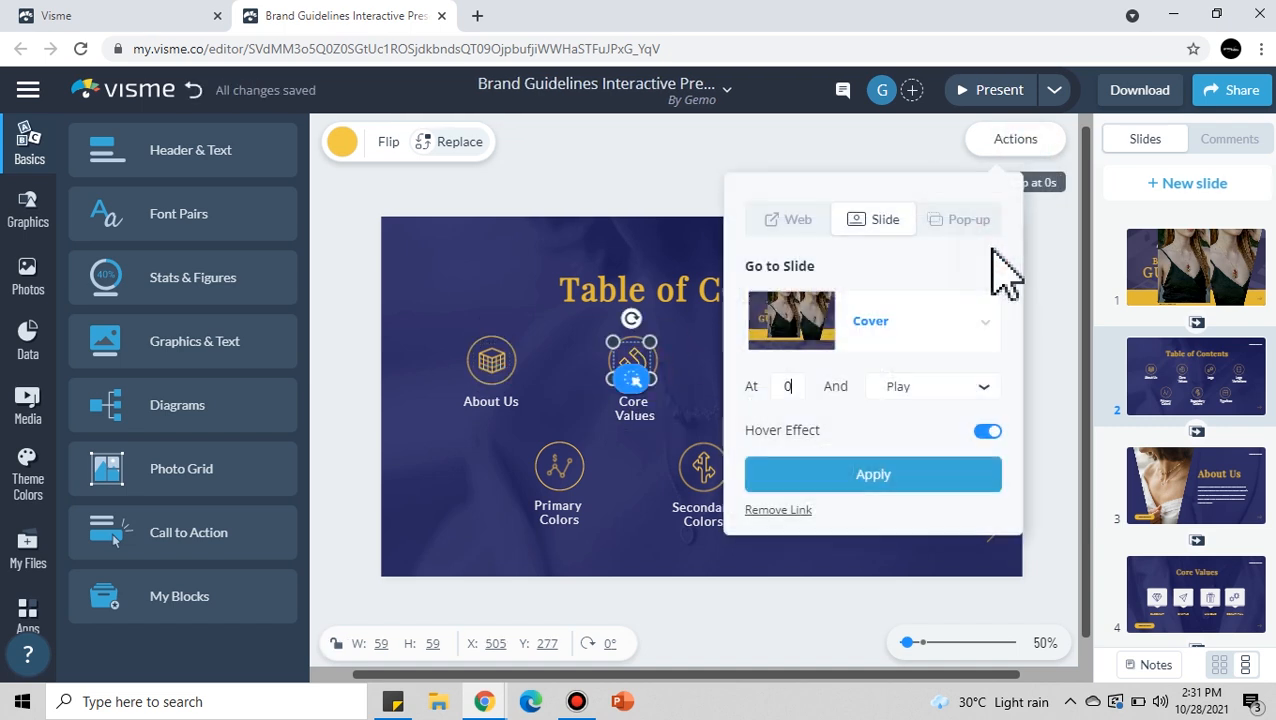
click(877, 325)
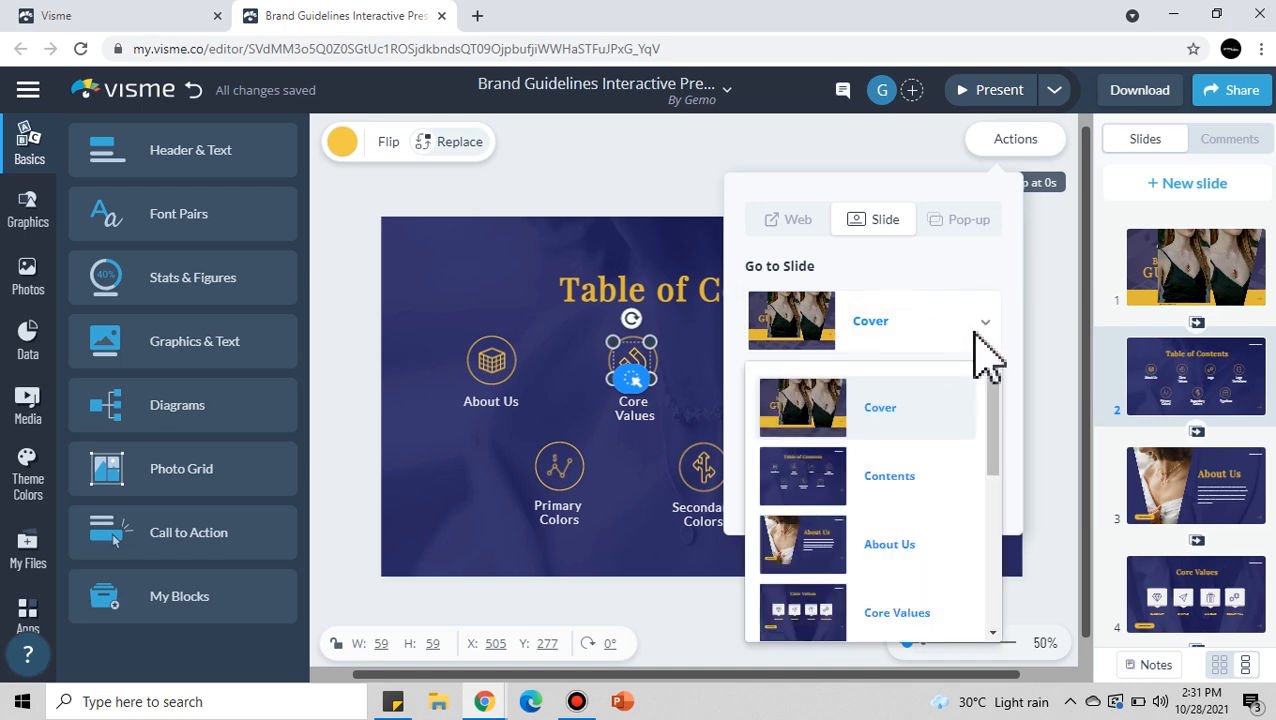
click(893, 622)
click(808, 478)
- Link the Logo icon on the Table of Contents slide to the Logo slide
click(765, 365)
click(1015, 139)
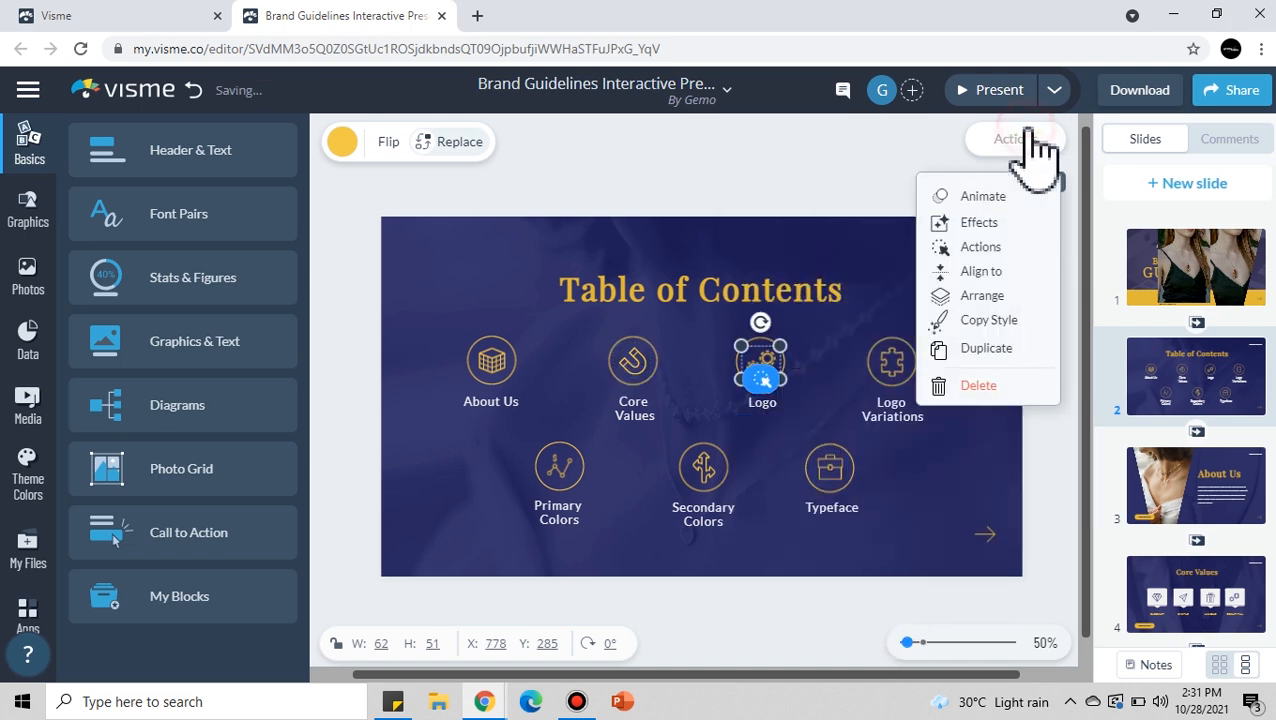
click(990, 247)
click(946, 326)
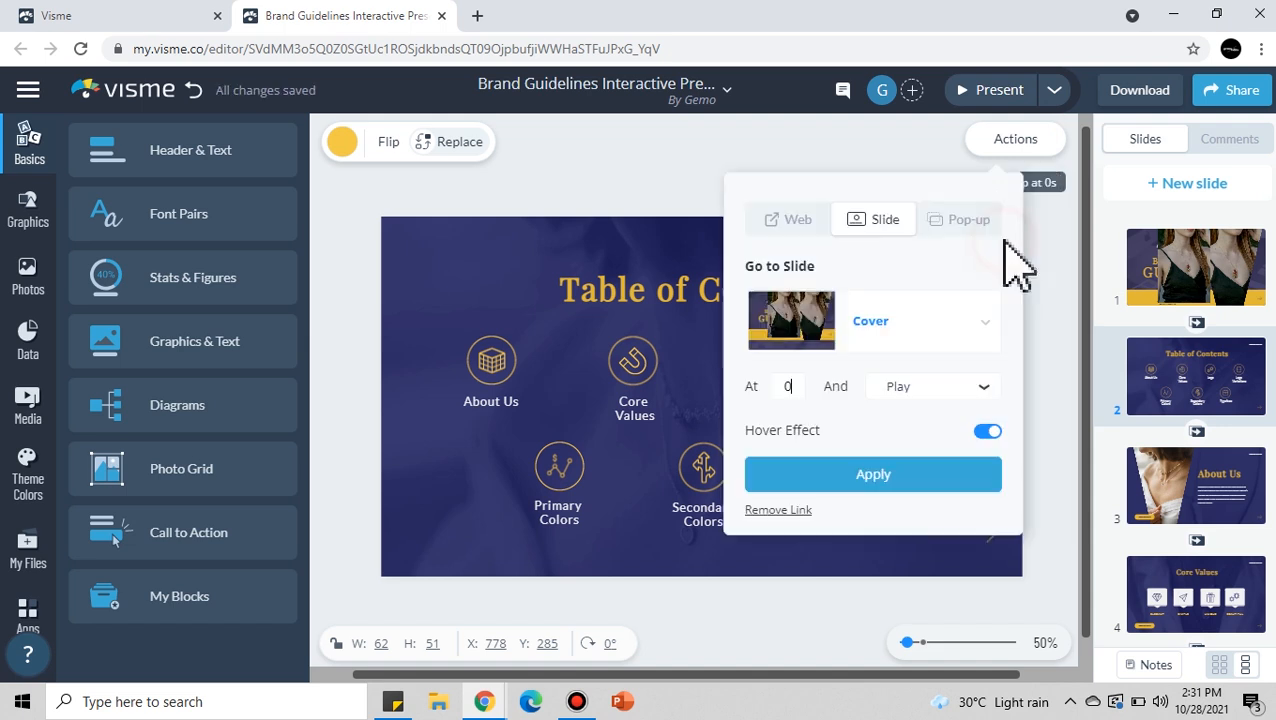
scroll(917, 500, down, 4)
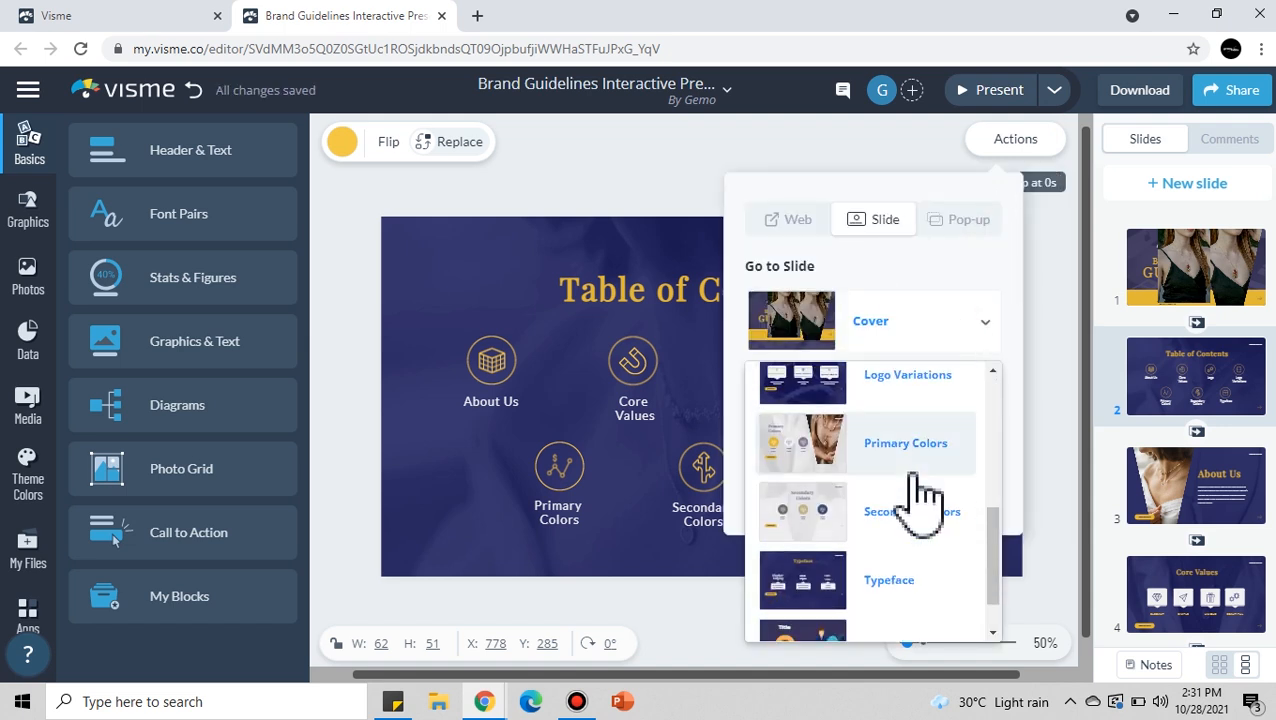
scroll(910, 460, up, 3)
scroll(914, 484, down, 4)
scroll(914, 515, up, 5)
scroll(916, 565, down, 1)
click(909, 555)
click(889, 477)
- Link the Logo Variations icon on the Table of Contents slide to the Logo Variations slide
click(1015, 139)
click(985, 245)
click(948, 315)
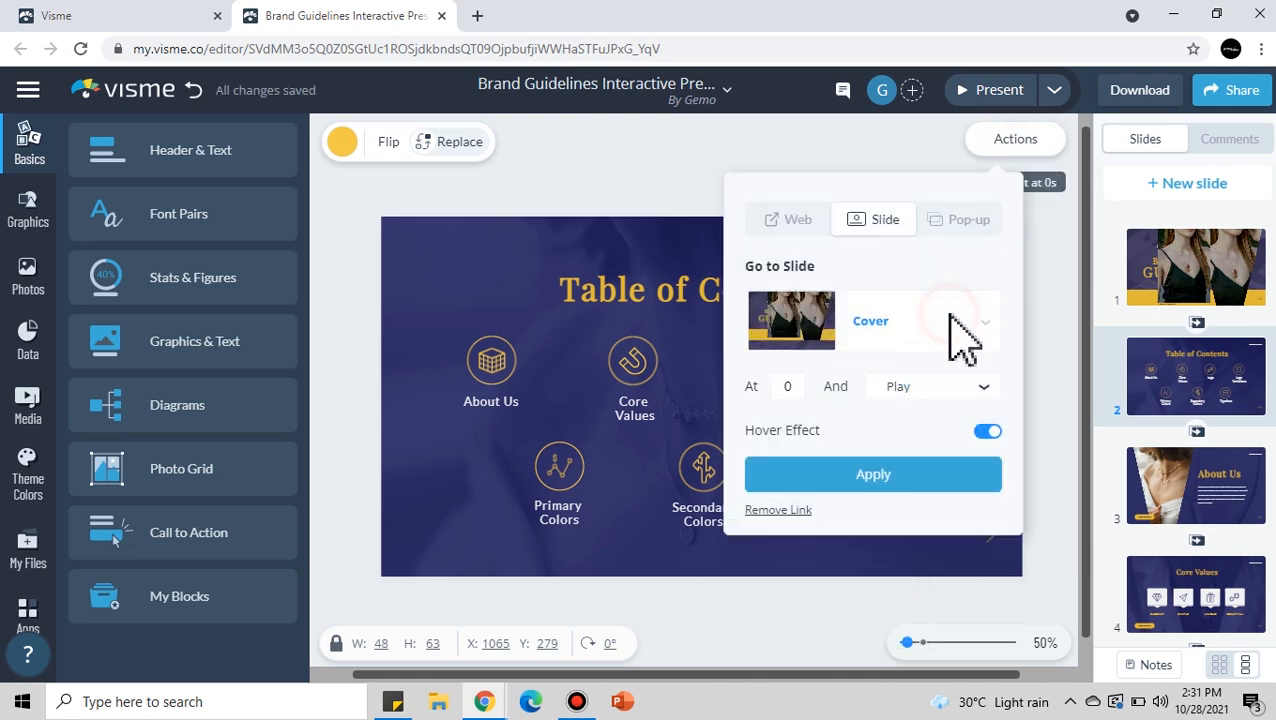
scroll(928, 476, down, 4)
scroll(927, 480, up, 4)
scroll(930, 512, down, 2)
click(905, 557)
click(895, 476)
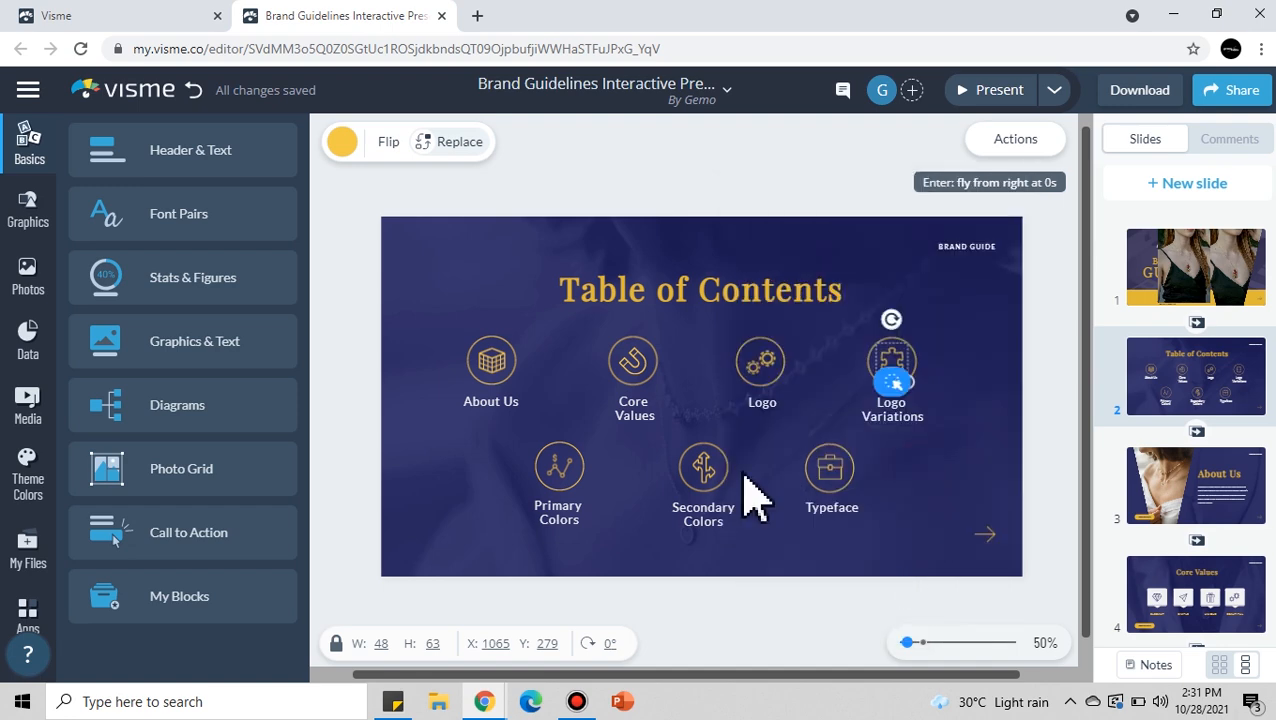
- Link the Primary Colors icon on the Table of Contents slide to the Primary Colors slide
click(559, 465)
click(1015, 139)
click(997, 299)
click(920, 330)
scroll(980, 550, down, 5)
click(905, 385)
click(885, 476)
- Link the Secondary Colors icon on the Table of Contents slide to the Secondary Colors slide
click(703, 467)
click(1015, 139)
click(1000, 250)
click(985, 322)
scroll(960, 450, down, 5)
click(900, 453)
click(920, 478)
- Link the Typeface icon on the Table of Contents slide to the Typeface slide
click(830, 465)
click(1015, 139)
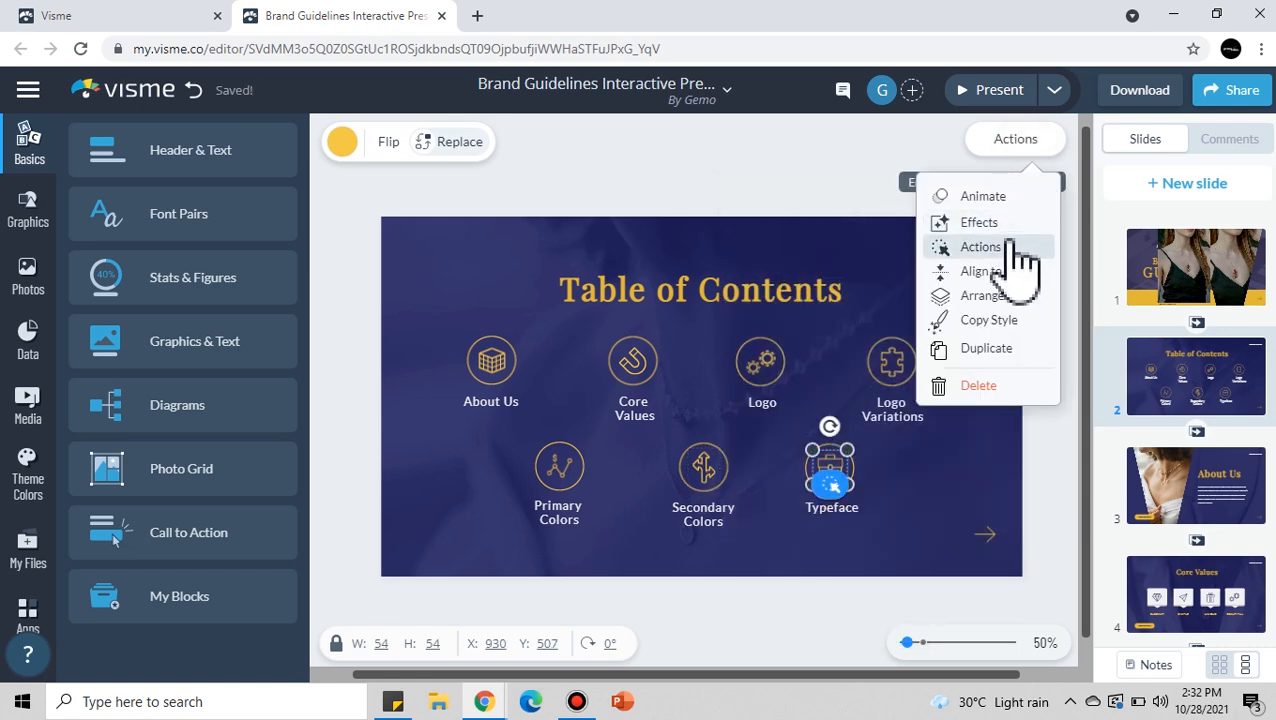
click(1005, 247)
click(943, 327)
scroll(920, 500, down, 5)
click(892, 519)
click(890, 476)
click(1034, 363)
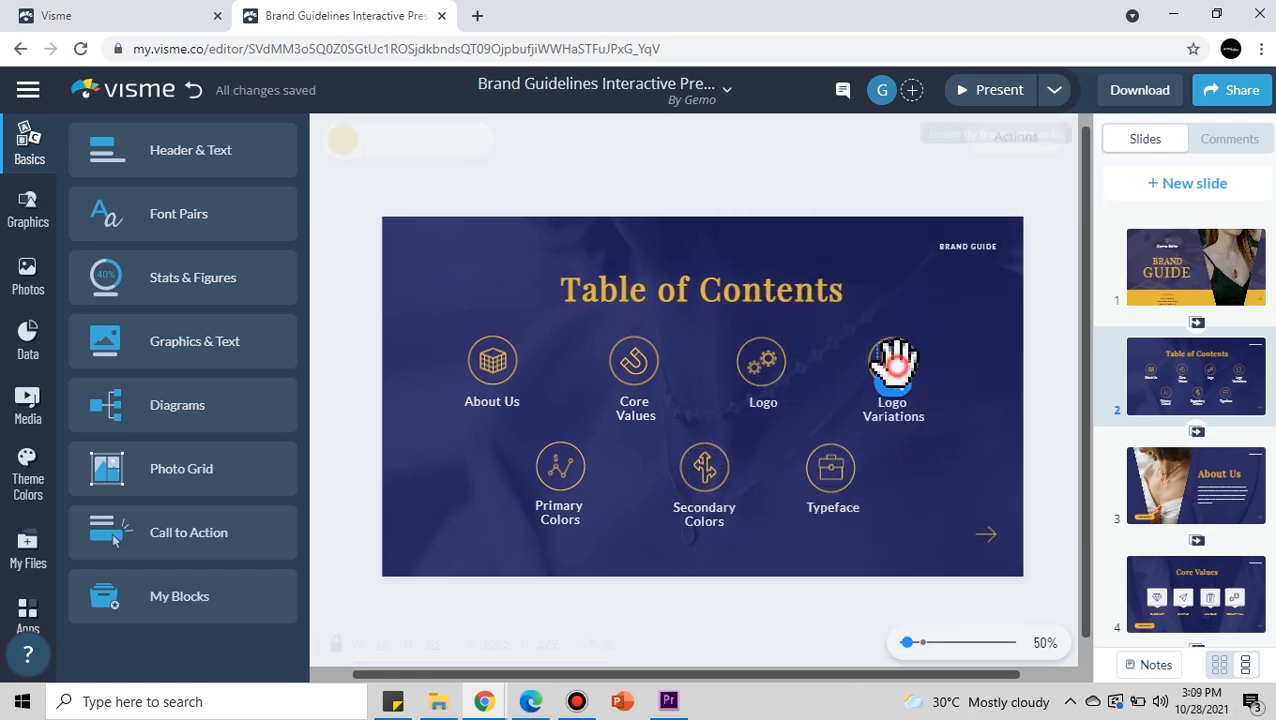
- Examine the website link and pop-up content options for the Logo Variations icon
click(895, 365)
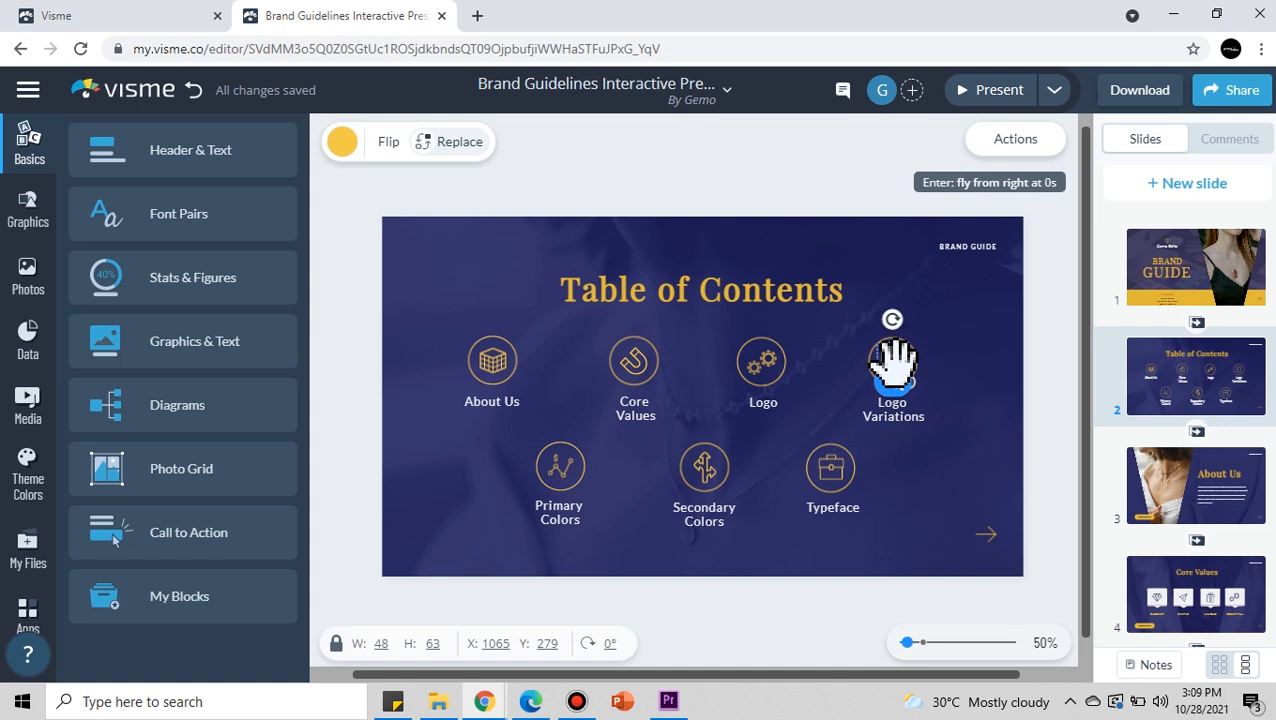
click(1020, 145)
click(985, 247)
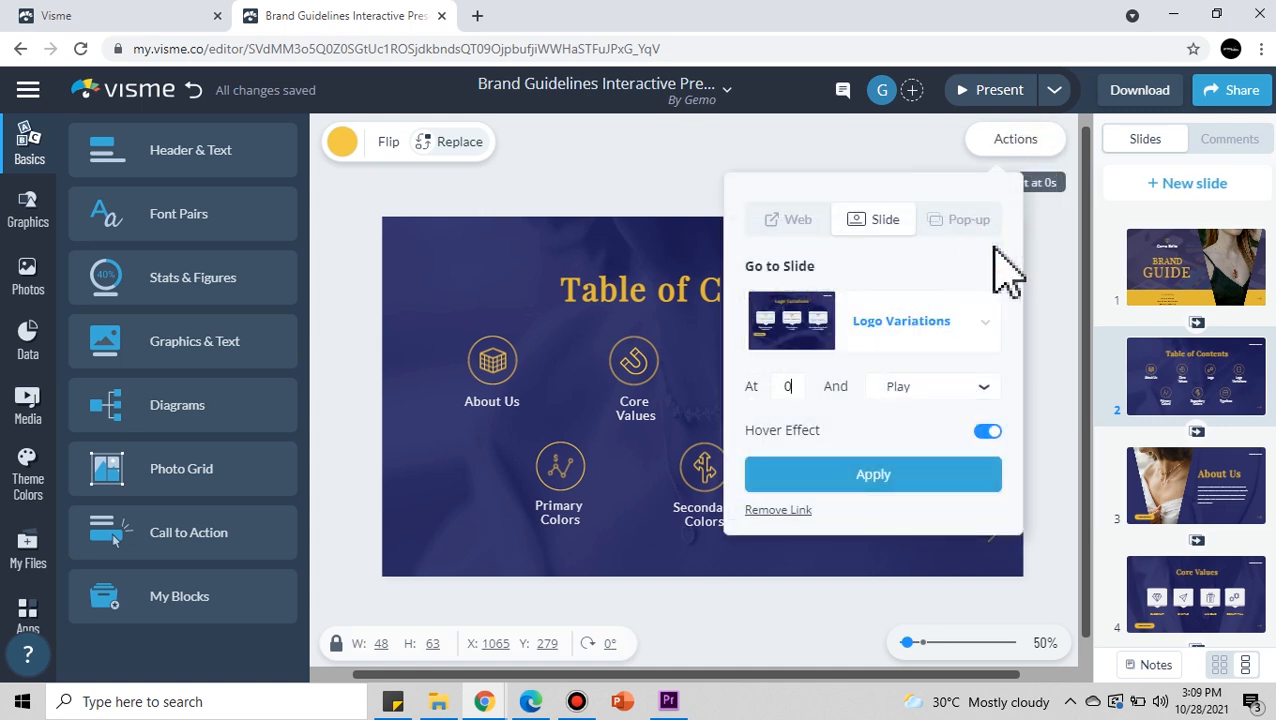
click(797, 222)
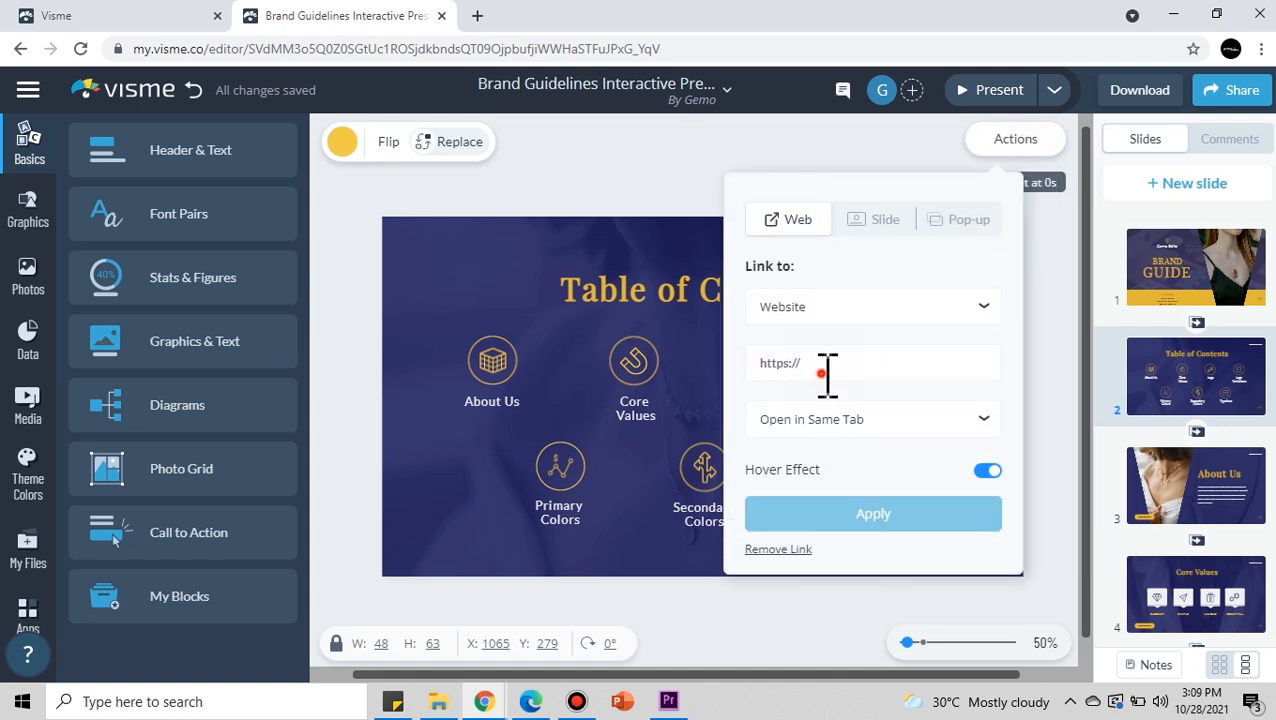
click(840, 425)
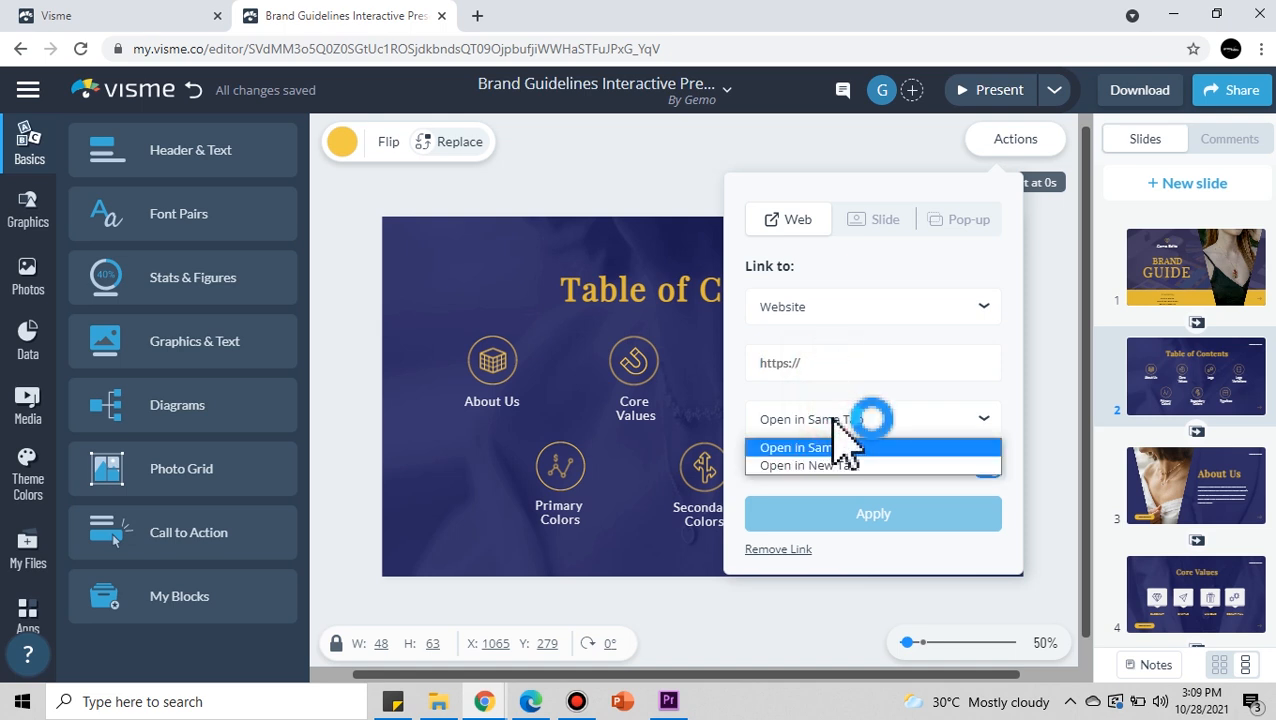
click(849, 367)
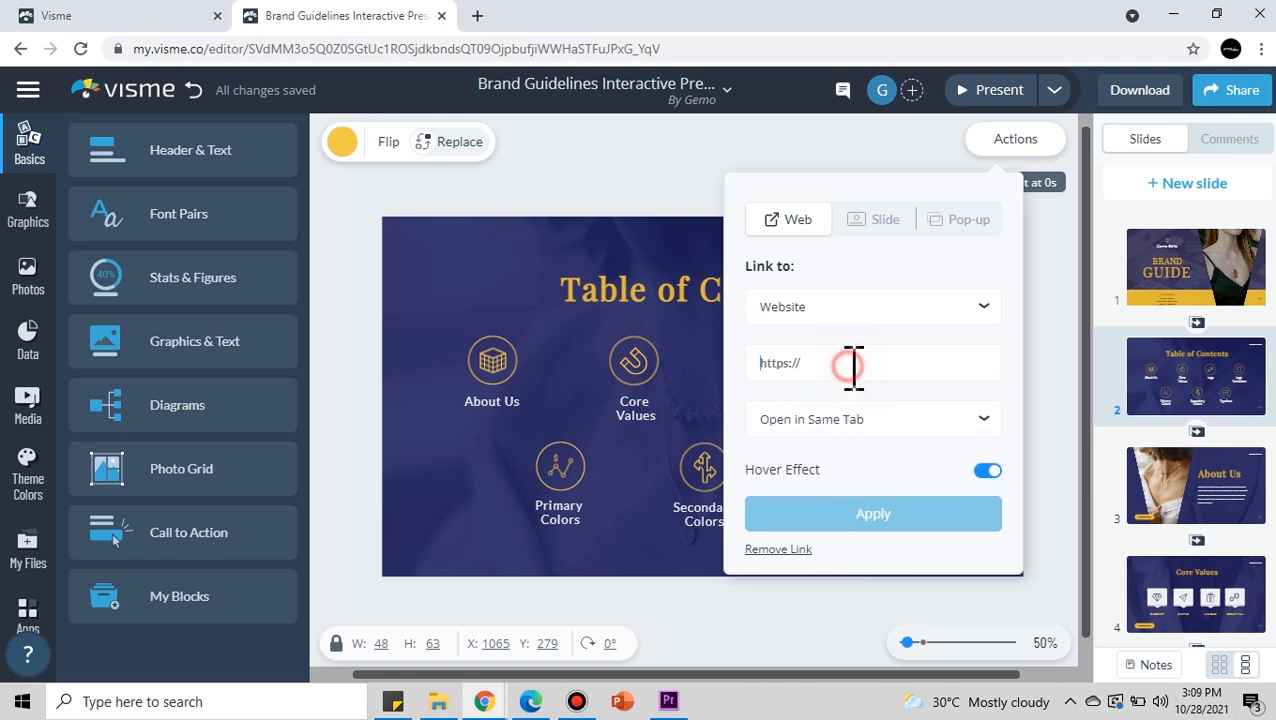
click(874, 225)
click(965, 220)
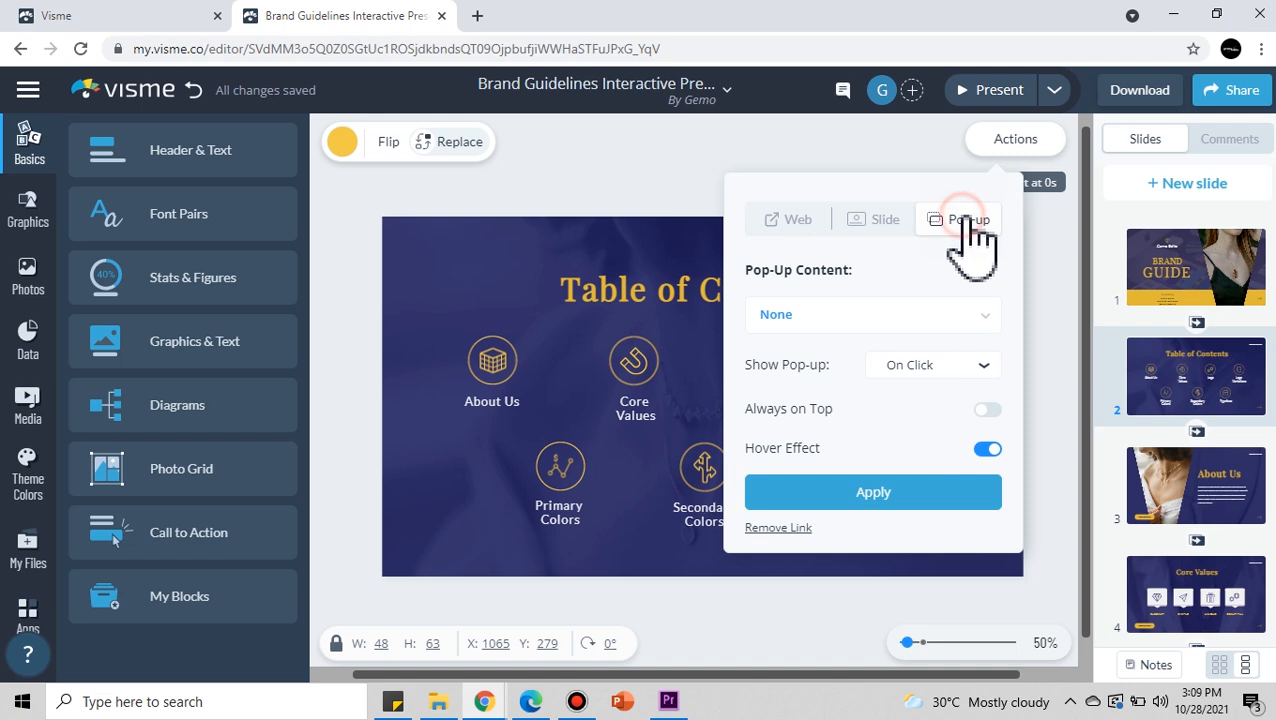
click(870, 322)
scroll(855, 465, down, 5)
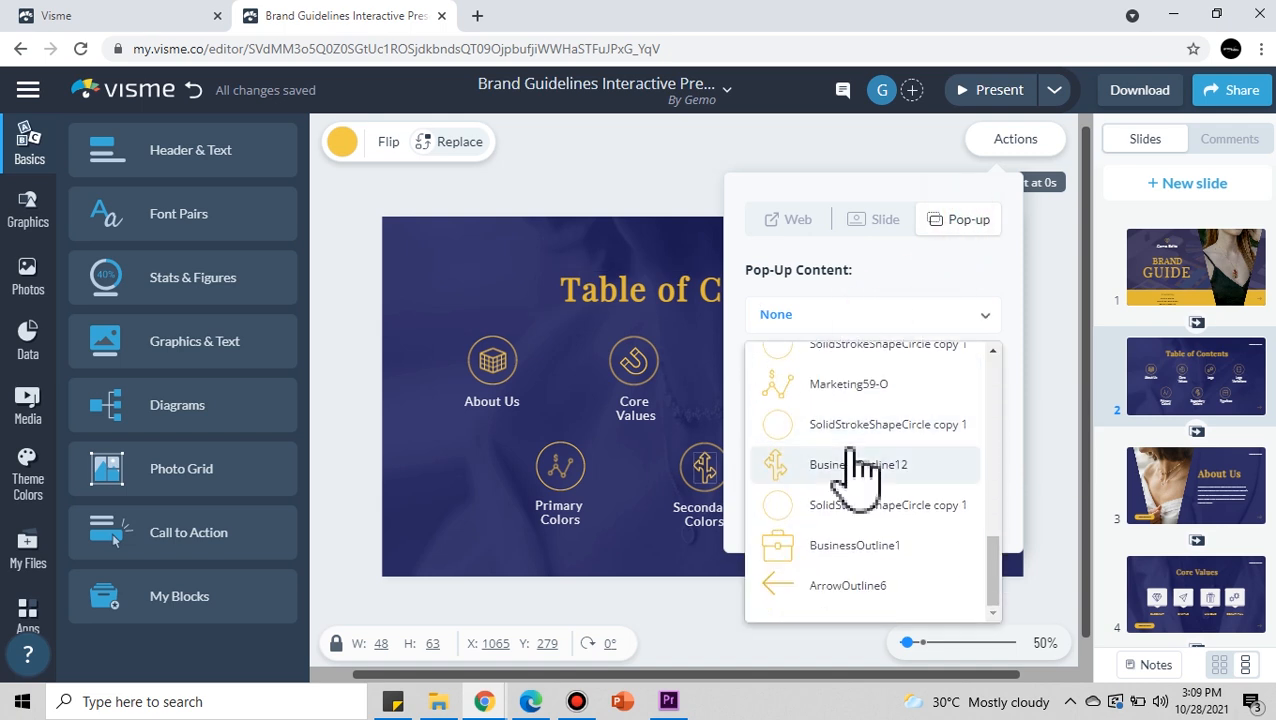
click(983, 316)
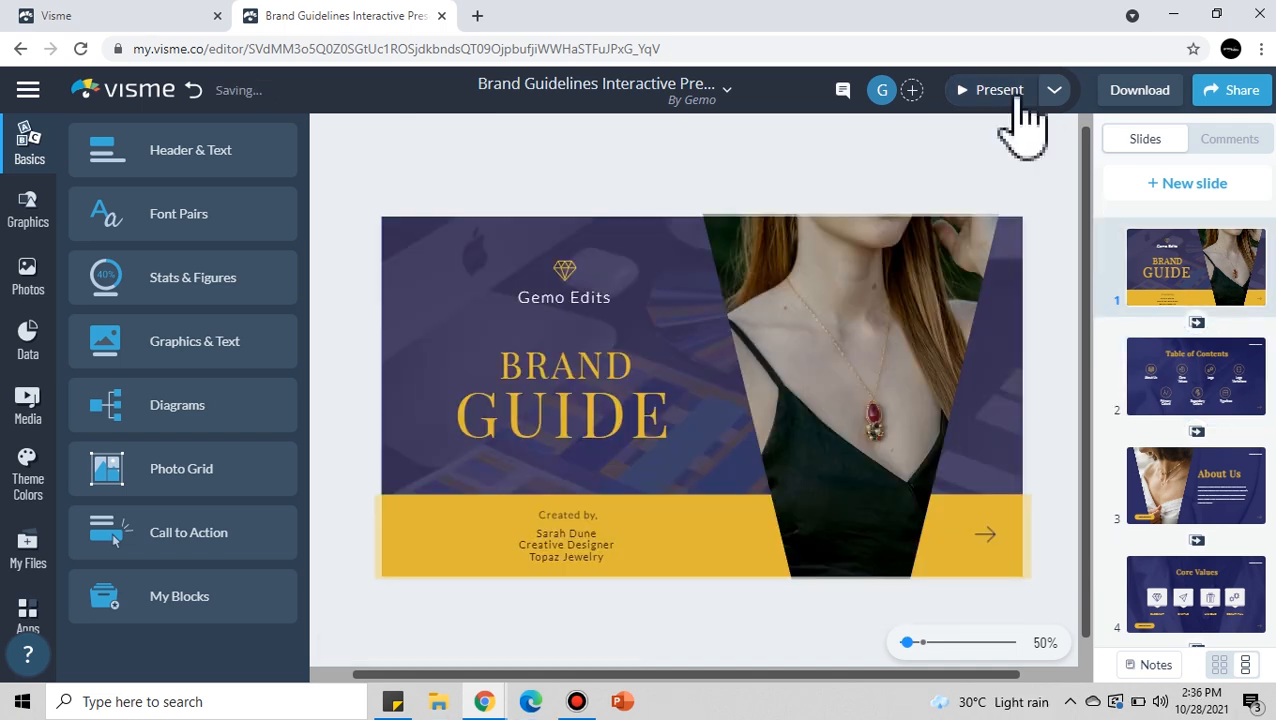
- Present the project and test the About Us and Core Values links, returning to the menu after each
click(993, 90)
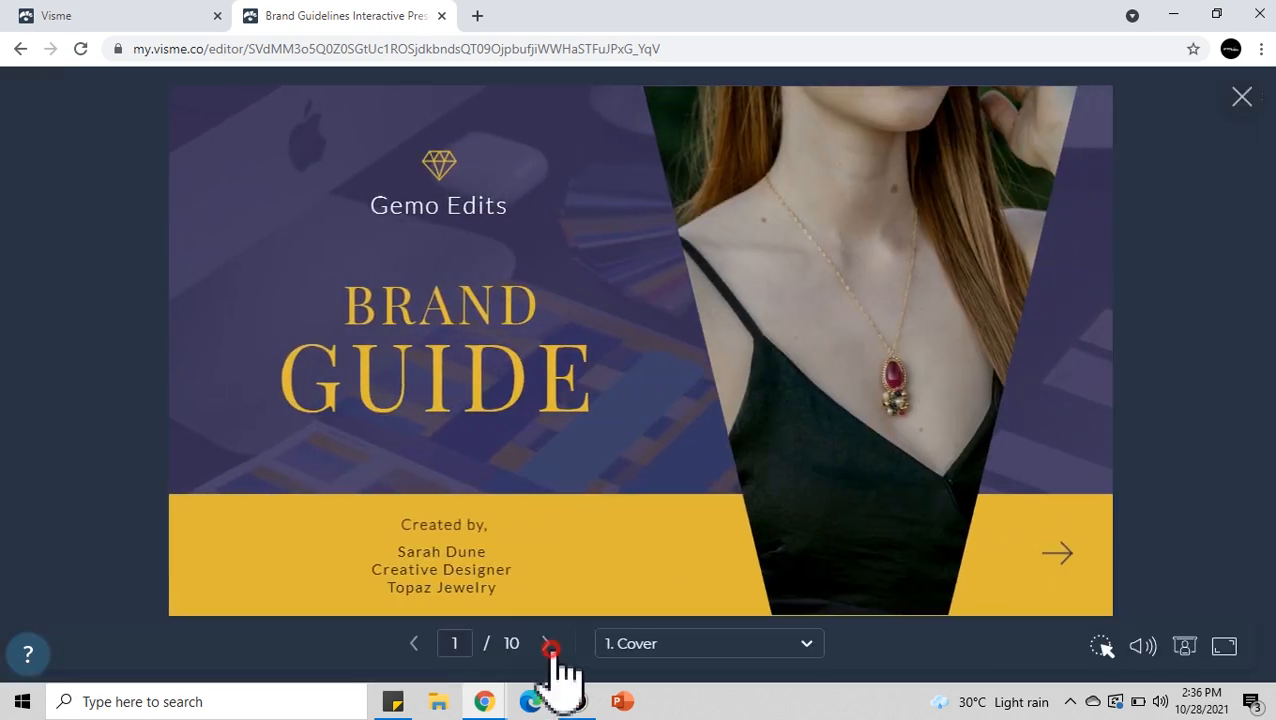
click(547, 645)
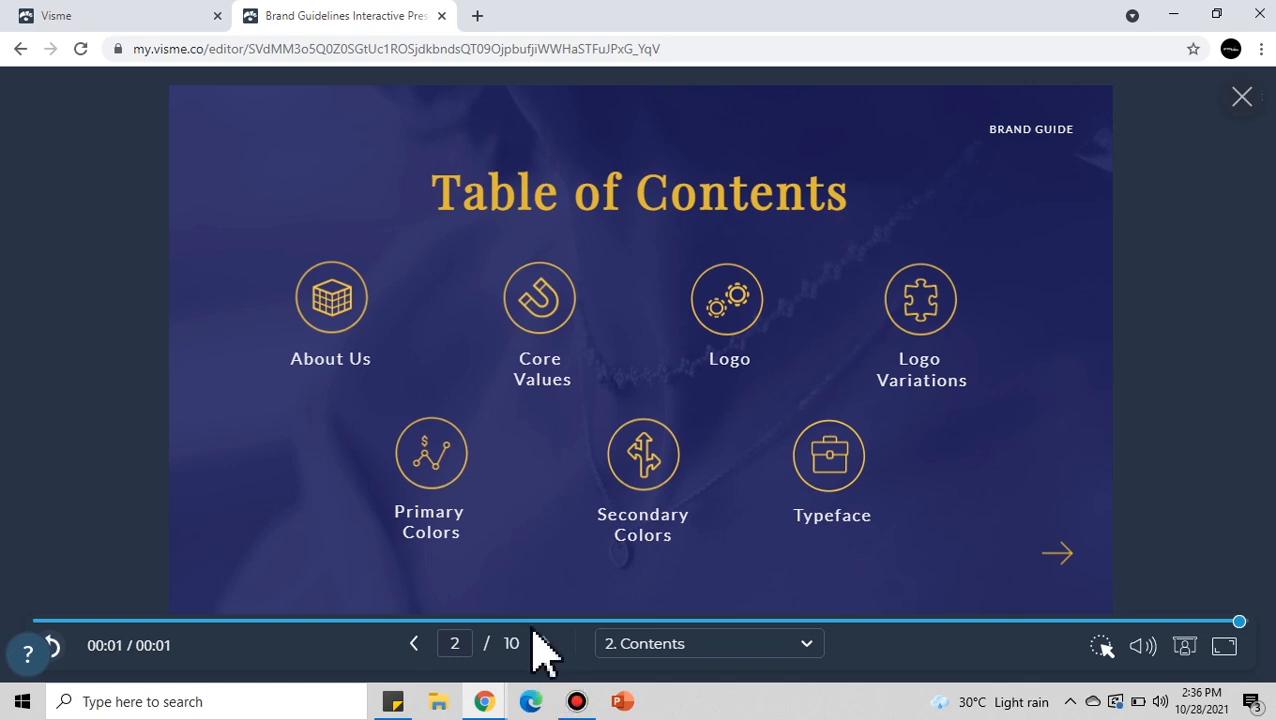
click(330, 304)
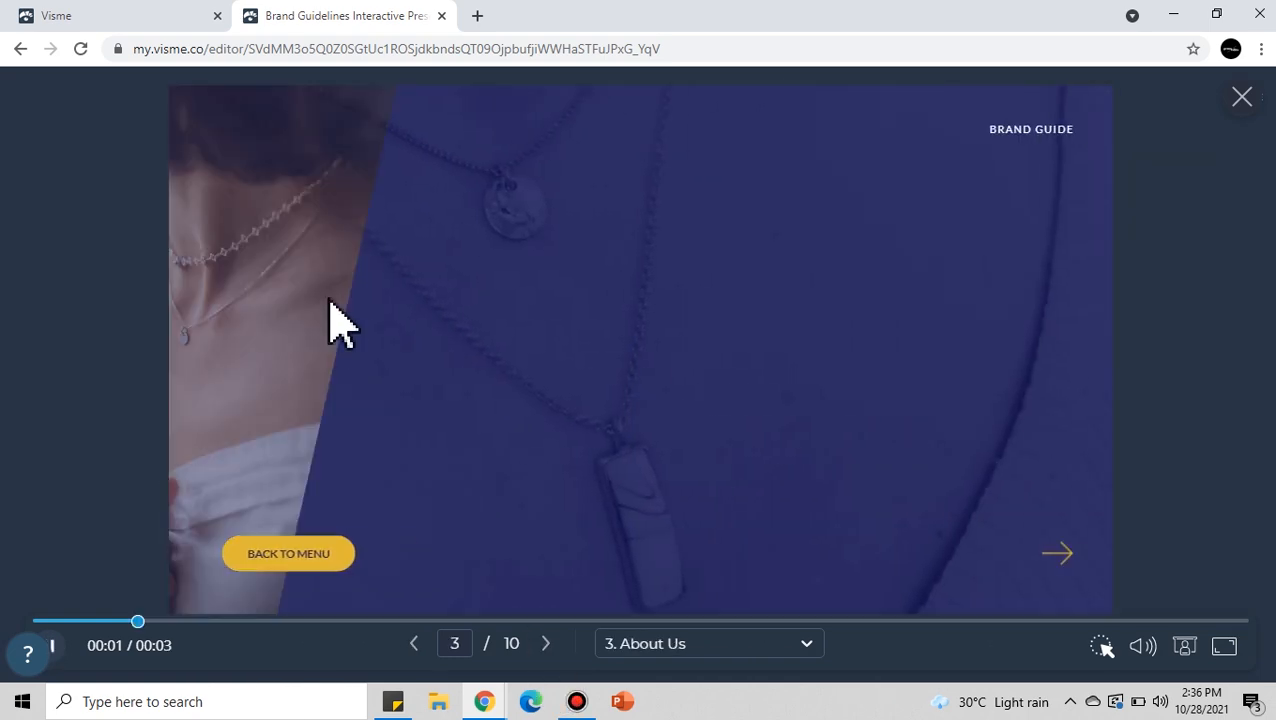
click(312, 560)
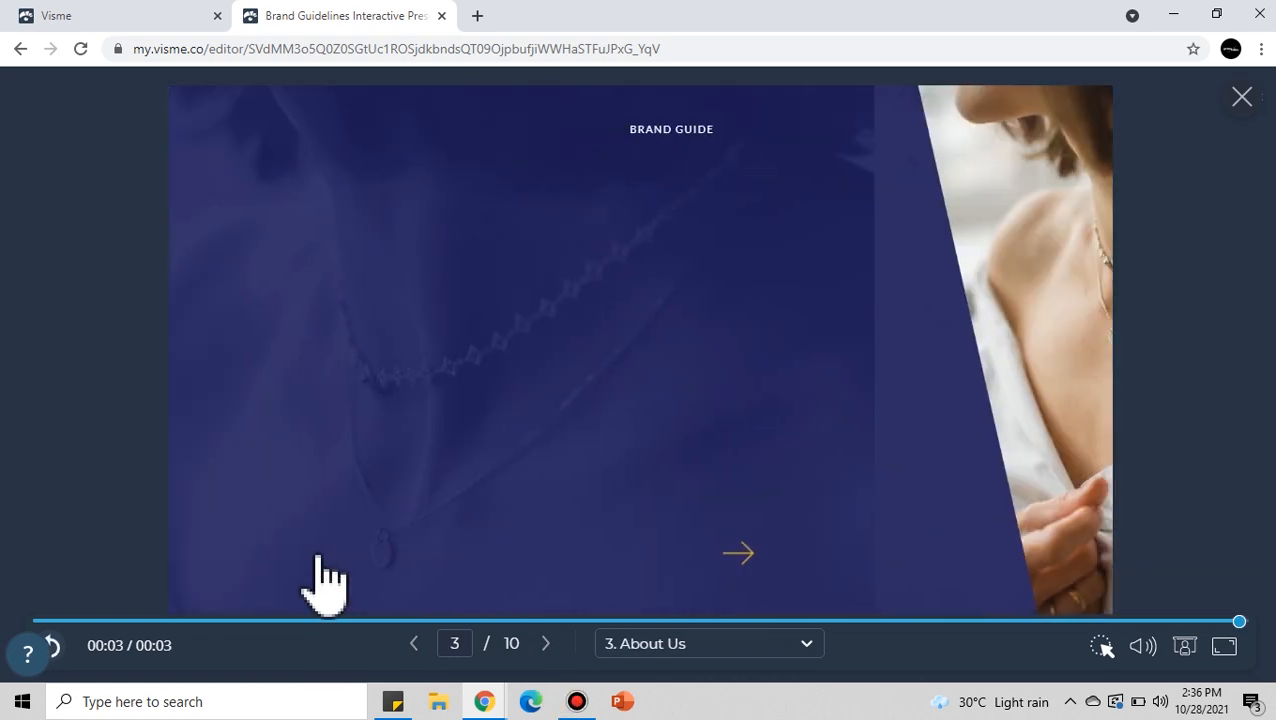
click(545, 300)
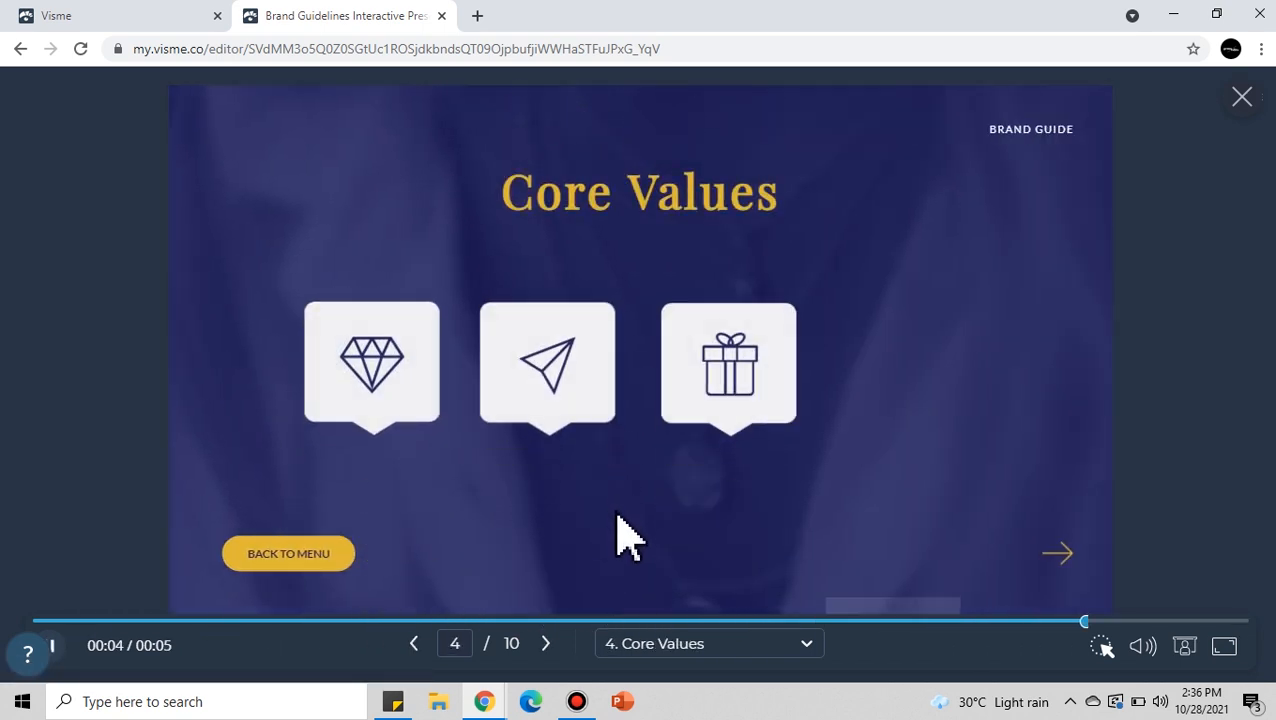
click(330, 565)
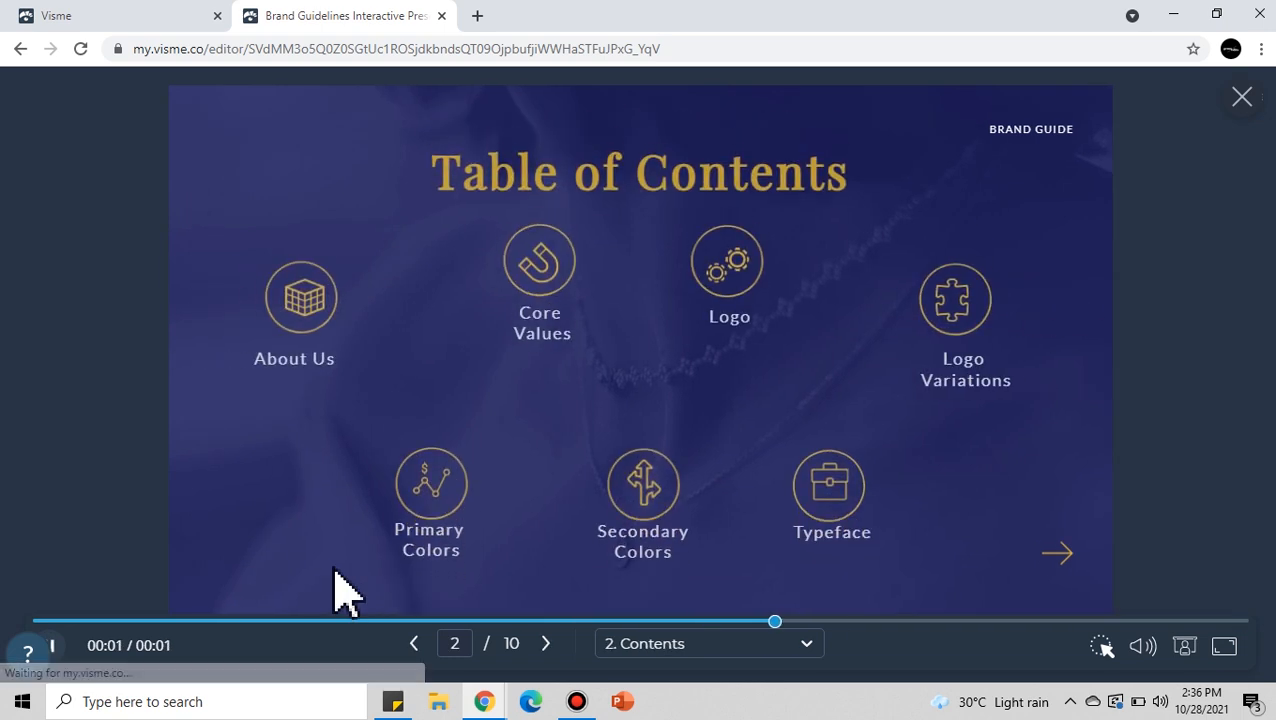
- Test the Primary Colors and Typeface links, view the final chart slide, and close the presentation preview
click(440, 465)
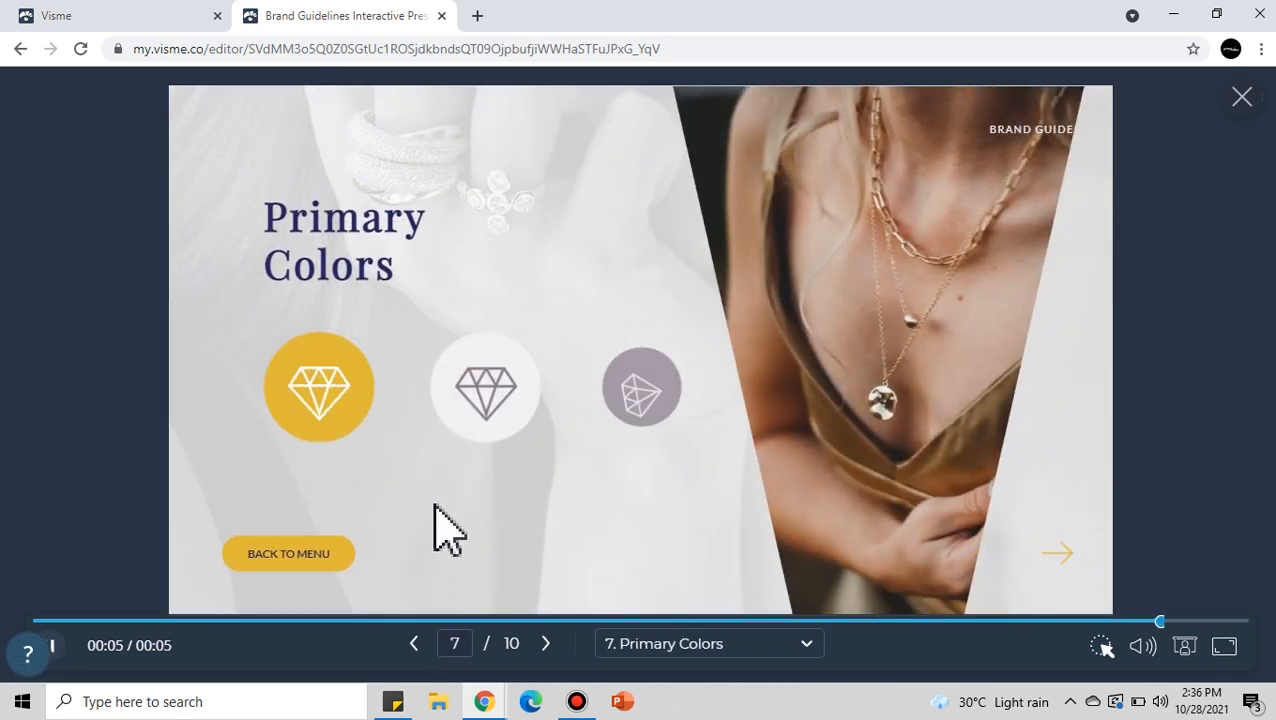
click(335, 561)
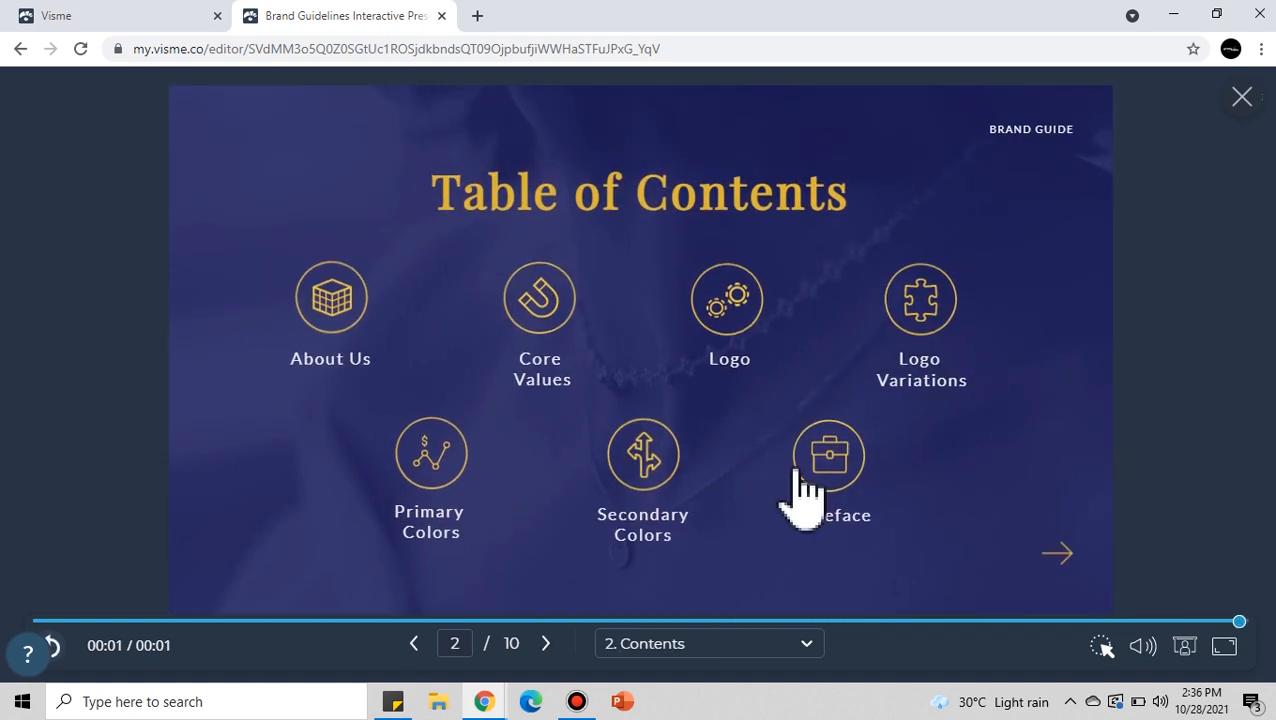
click(829, 462)
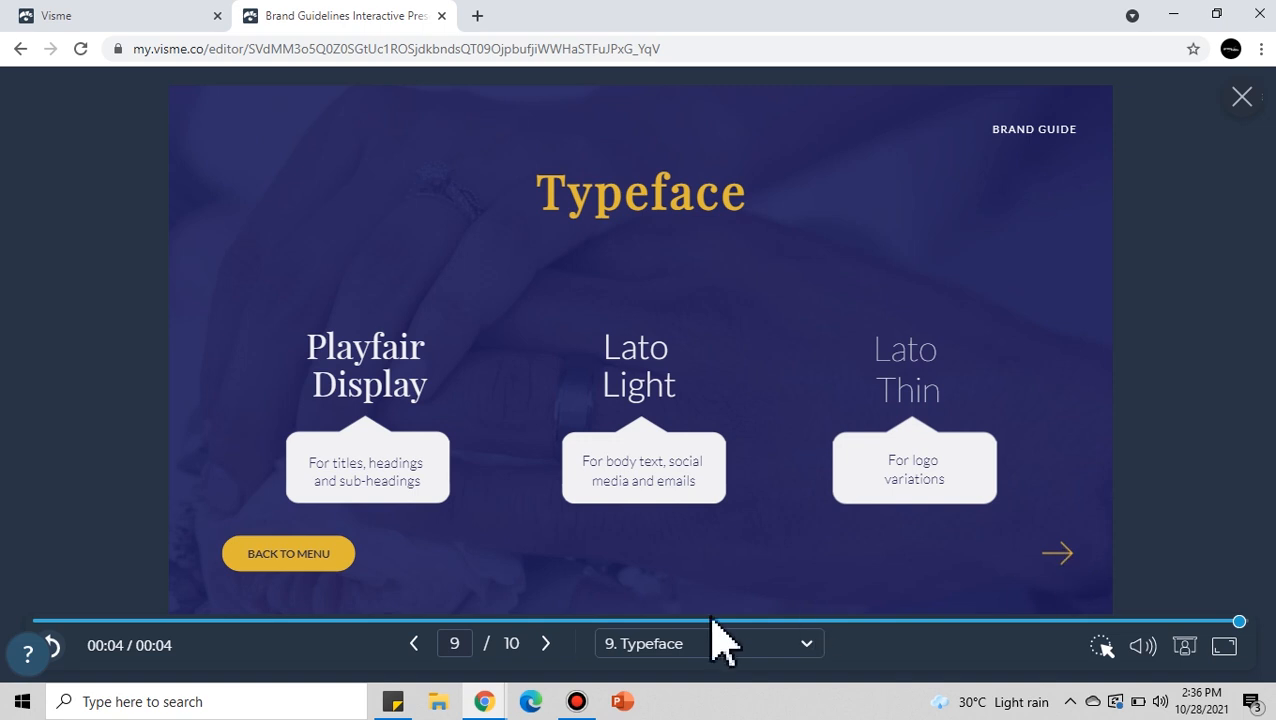
click(552, 643)
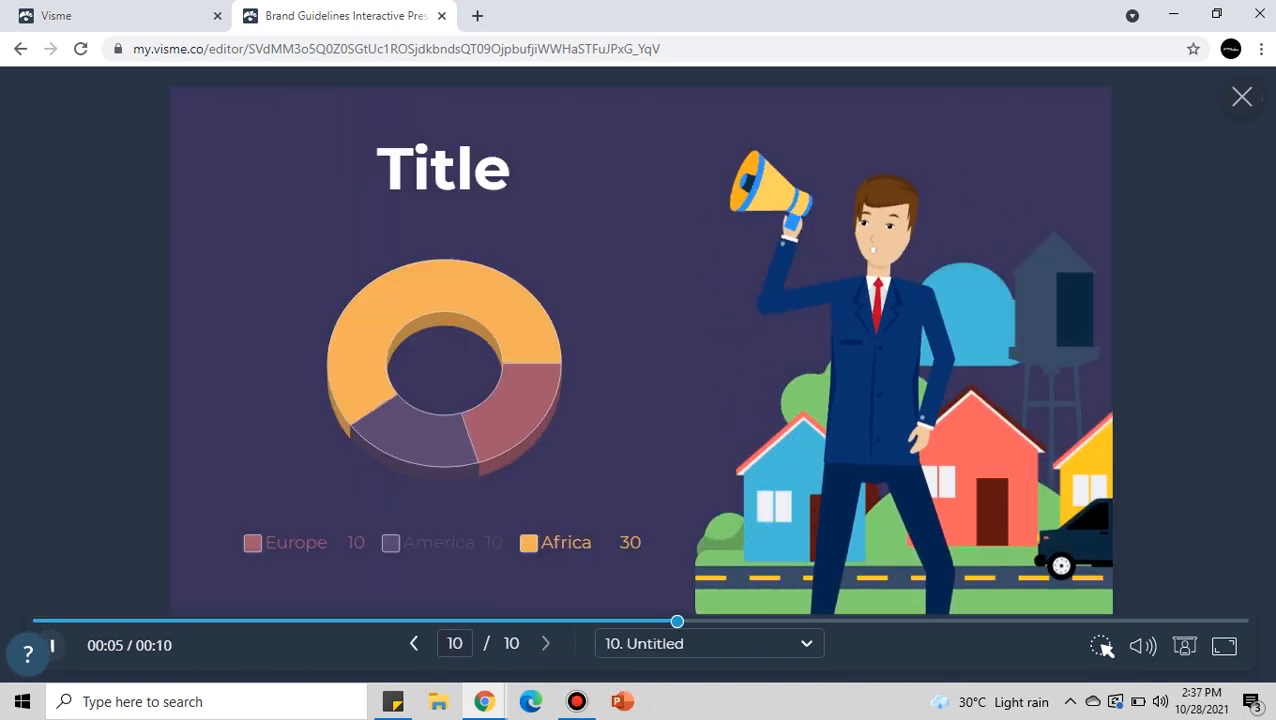
click(1242, 98)
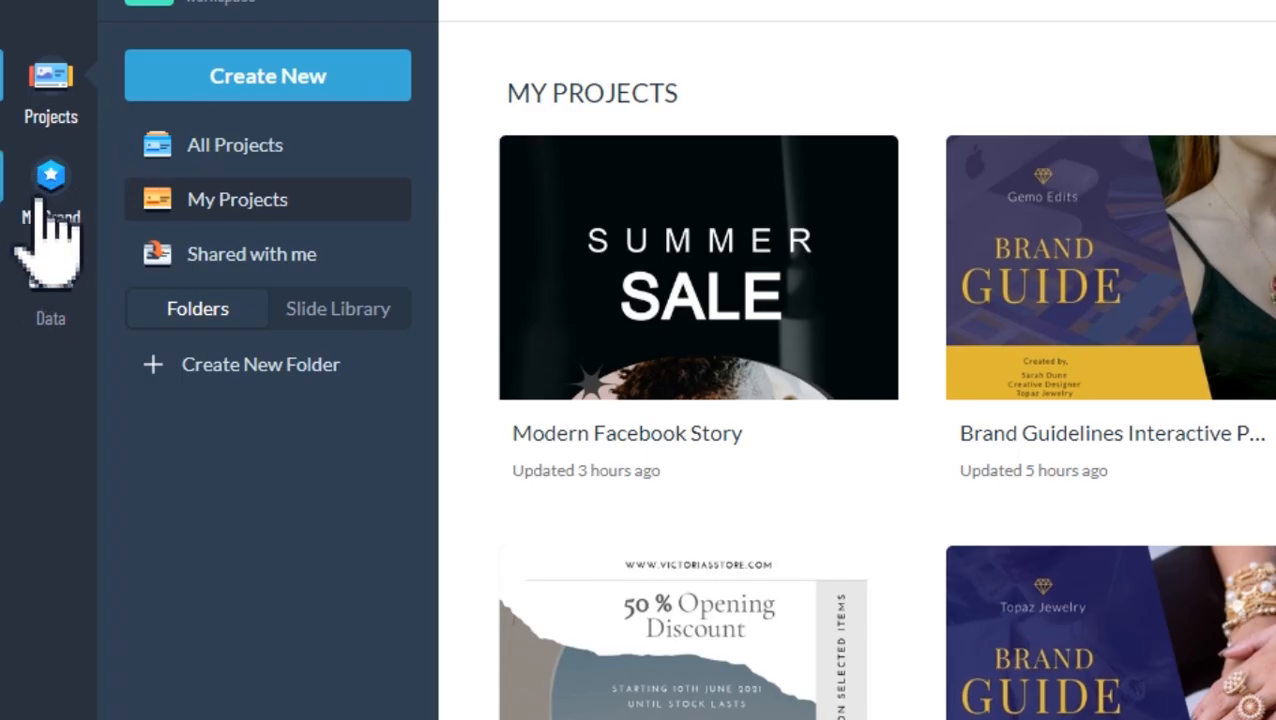
- Open the brand settings and start the Brand Wizard with the website URL nike.com
click(57, 200)
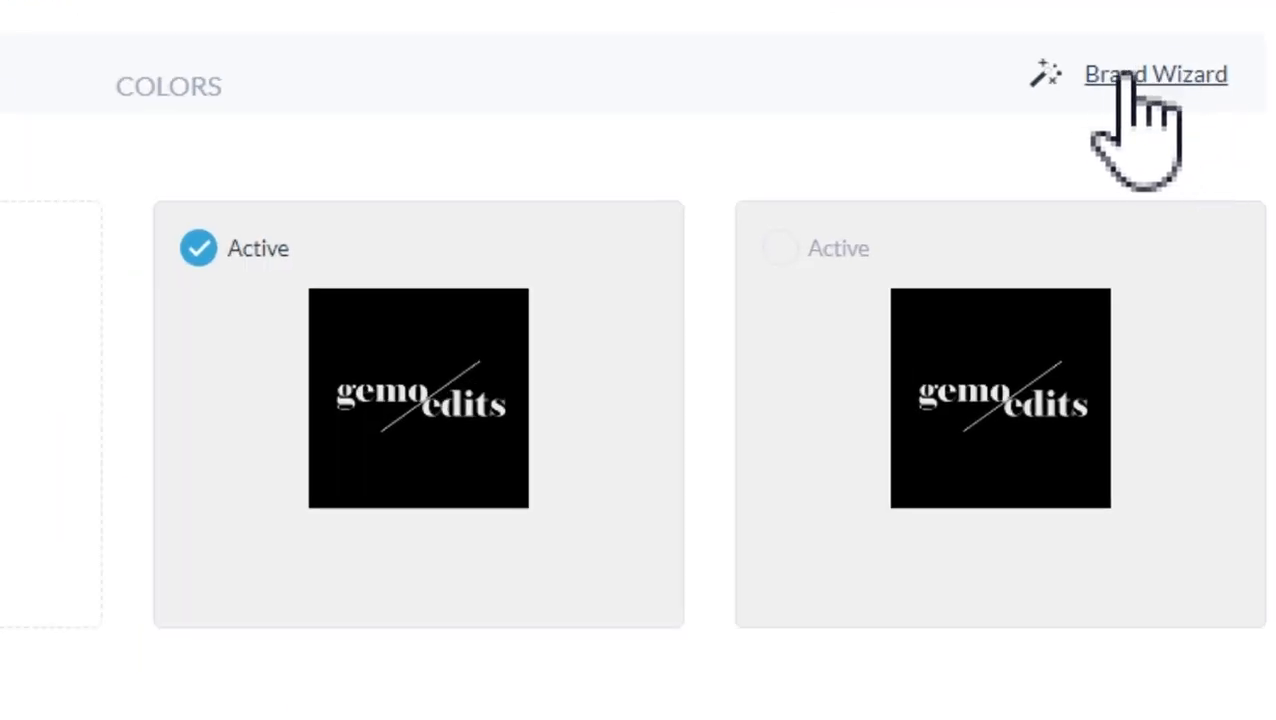
click(1127, 75)
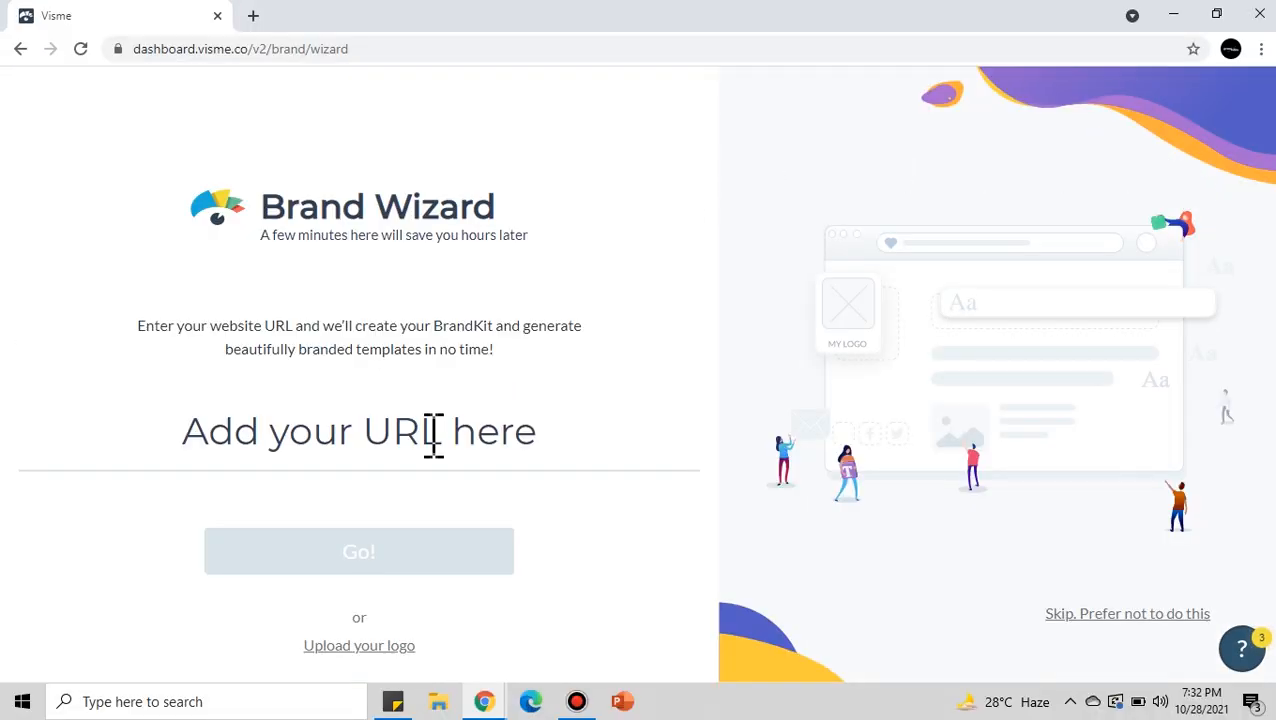
click(431, 437)
text(nike.com)
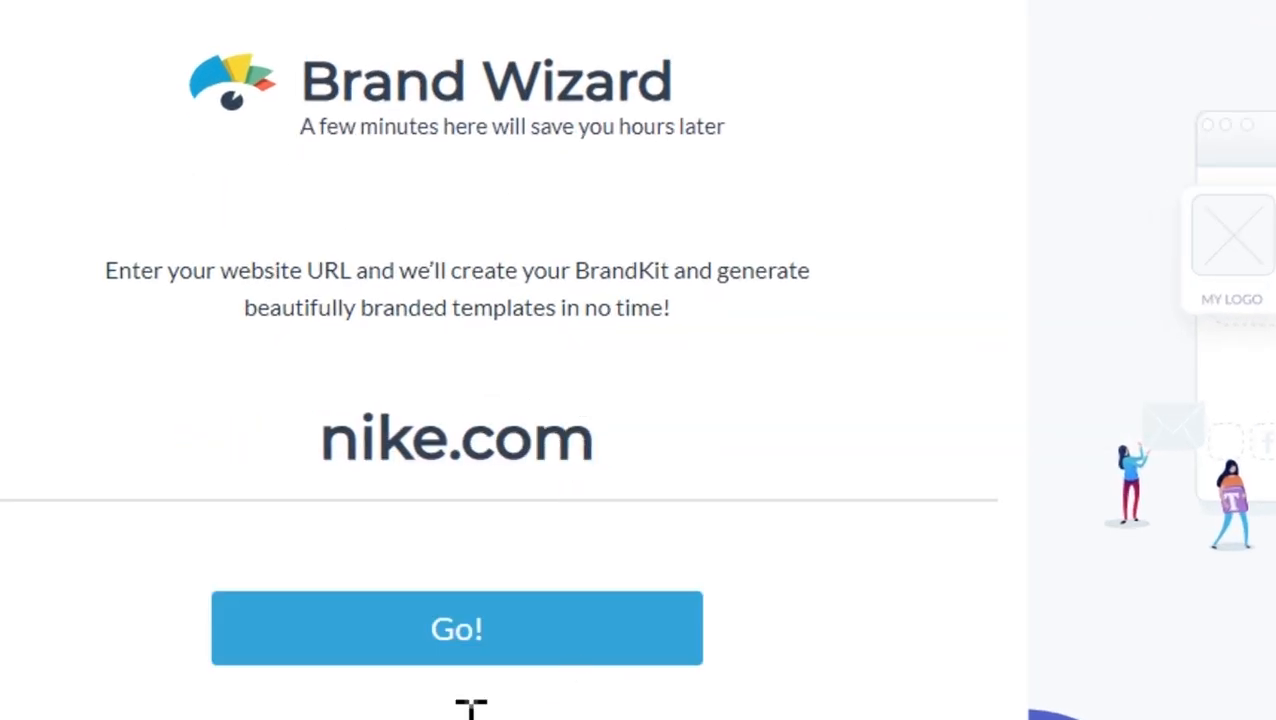
click(484, 626)
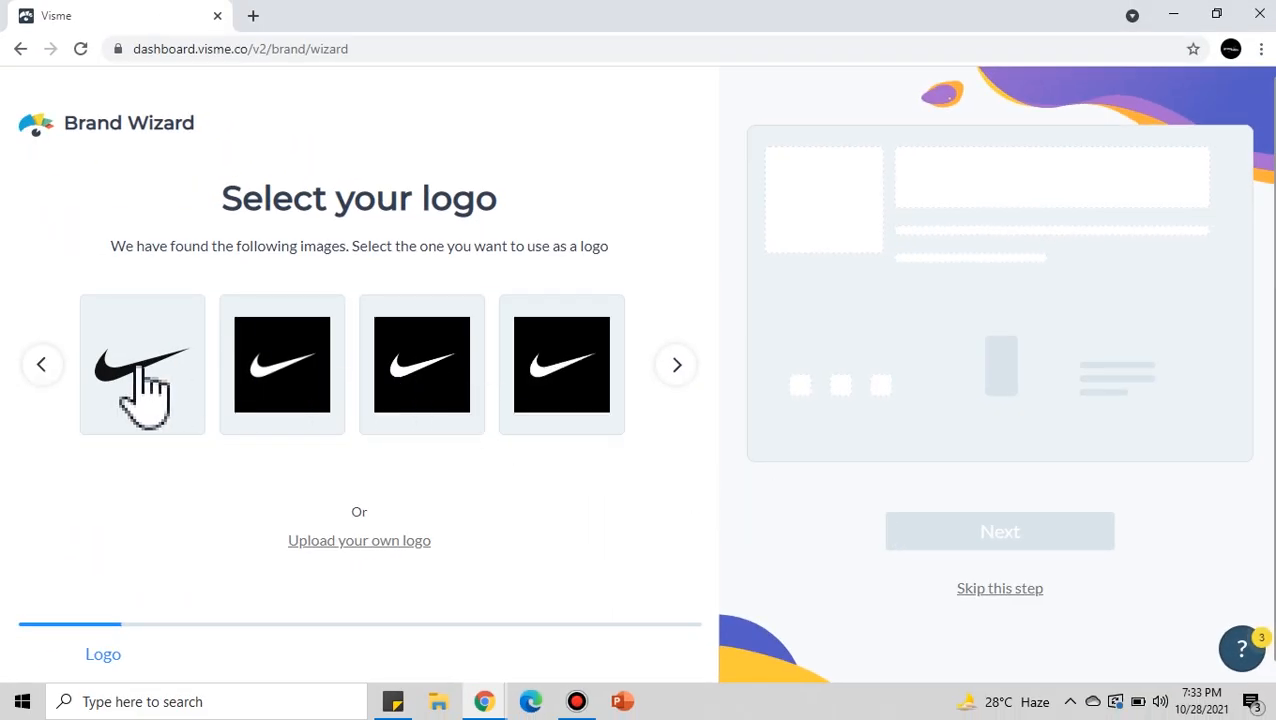
- Choose the black swoosh on the light background as the logo and add all available detected fonts to the brand kit
click(145, 385)
click(1020, 533)
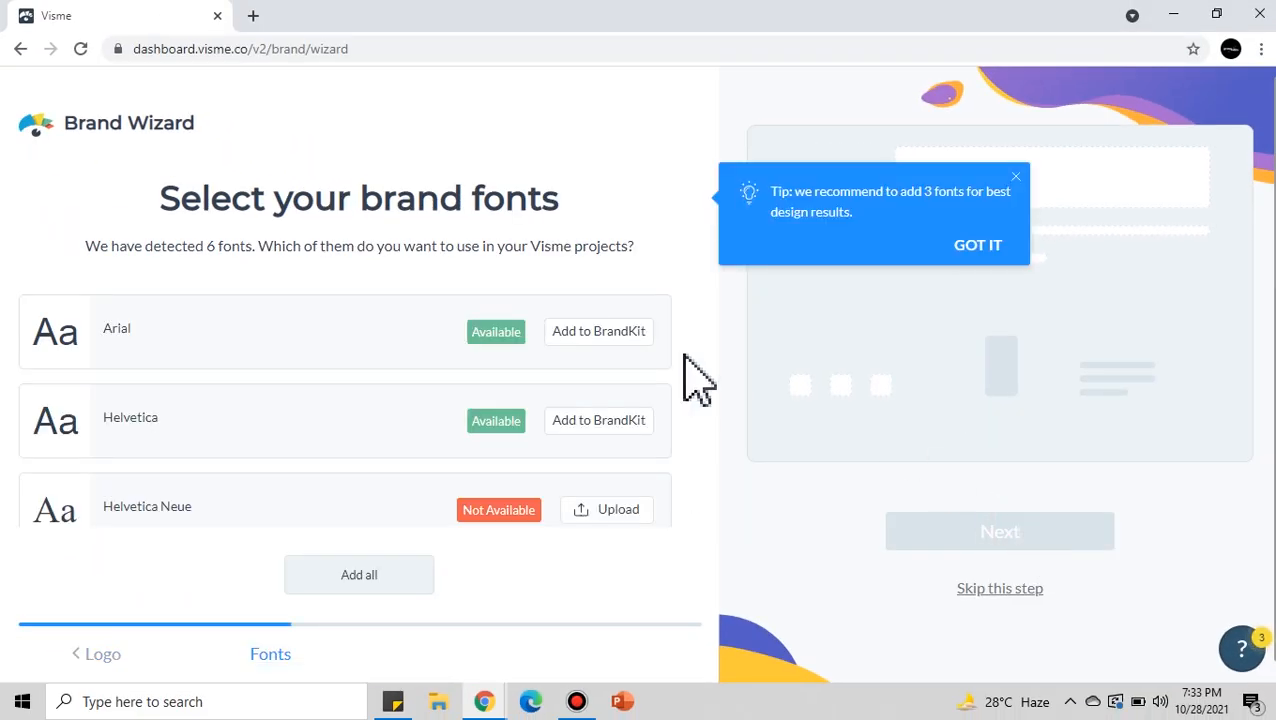
click(369, 575)
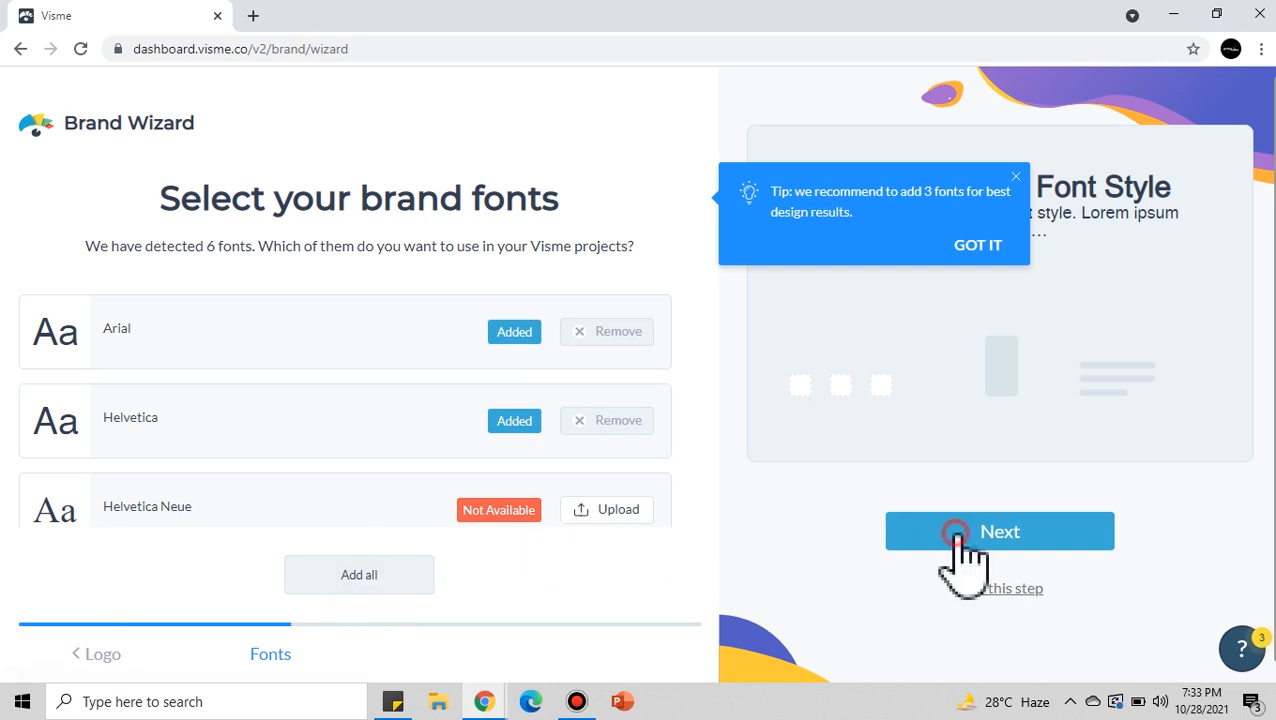
click(957, 533)
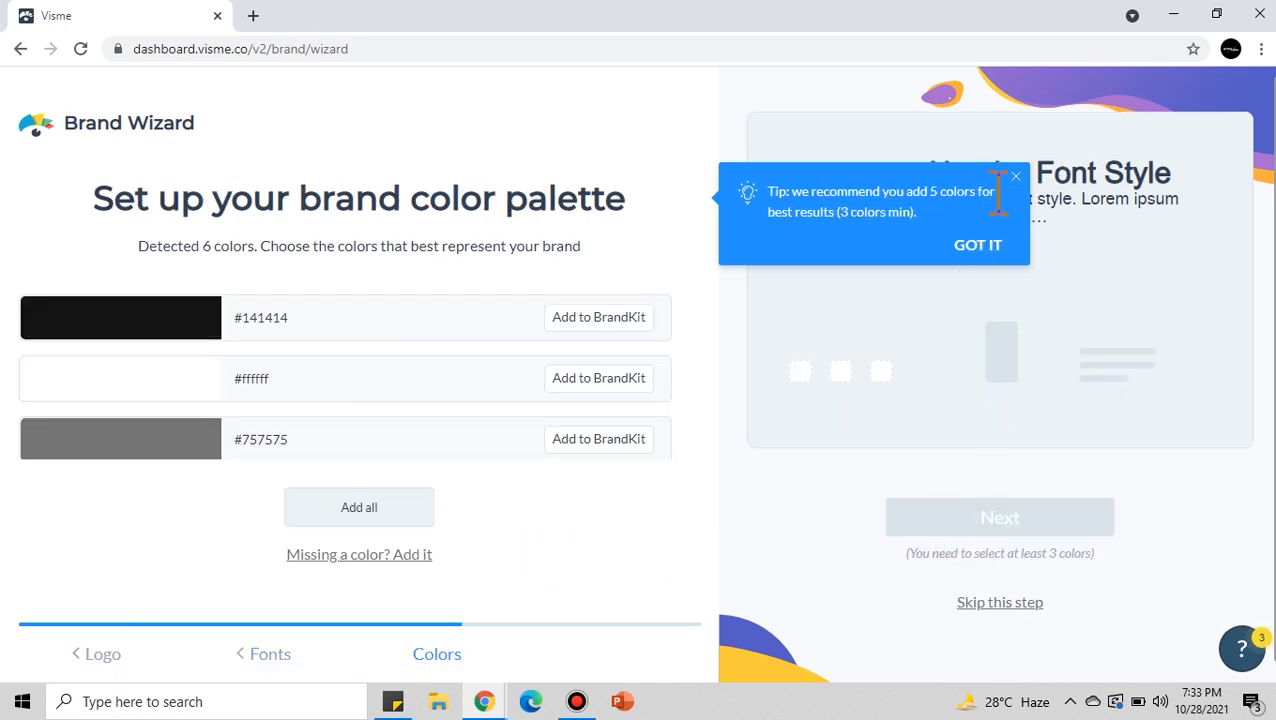
- Add all detected colors to the brand palette and complete the wizard to generate the branded templates
click(381, 522)
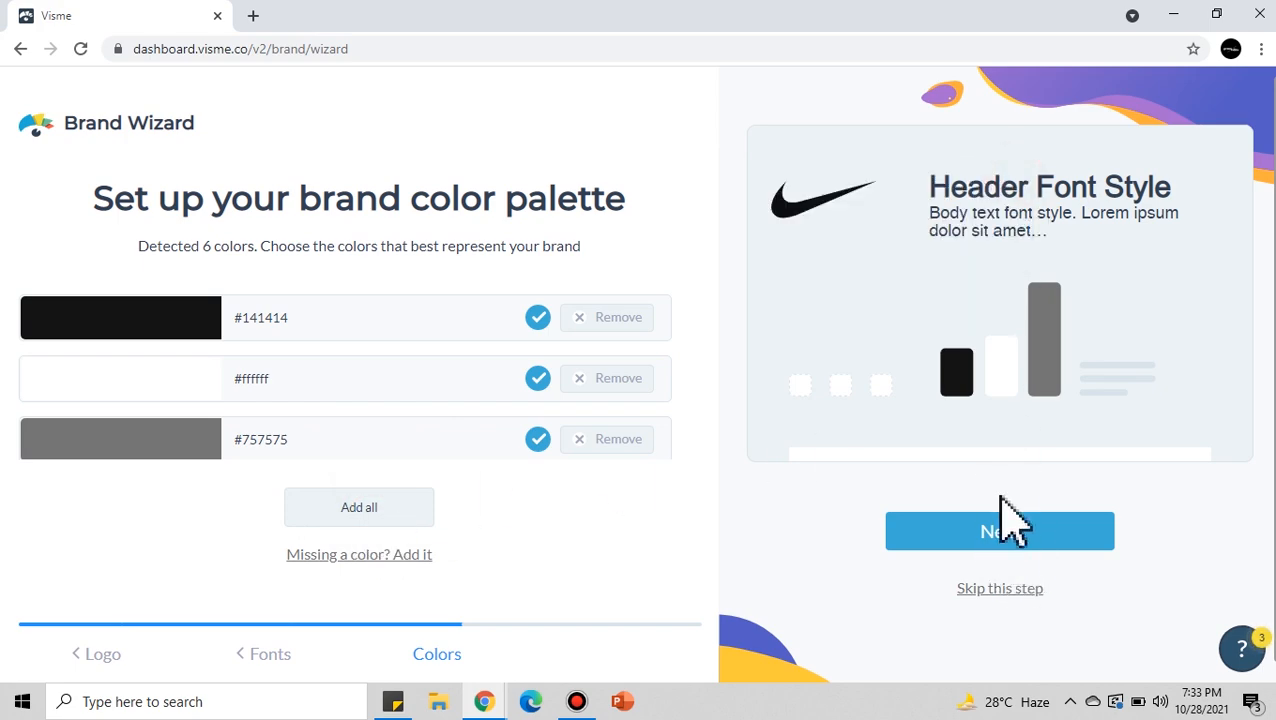
click(1003, 528)
click(370, 425)
click(968, 565)
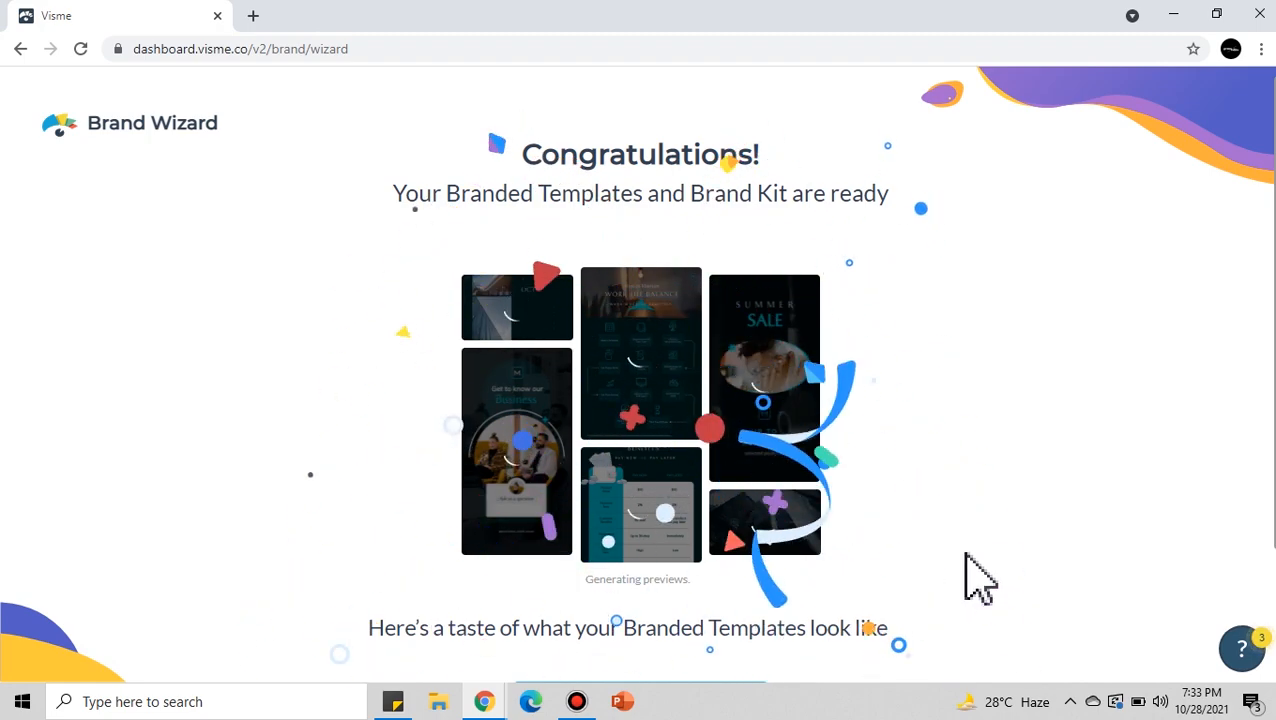
- Browse the generated branded templates and open the Modern Facebook Story template for editing
scroll(962, 478, down, 1)
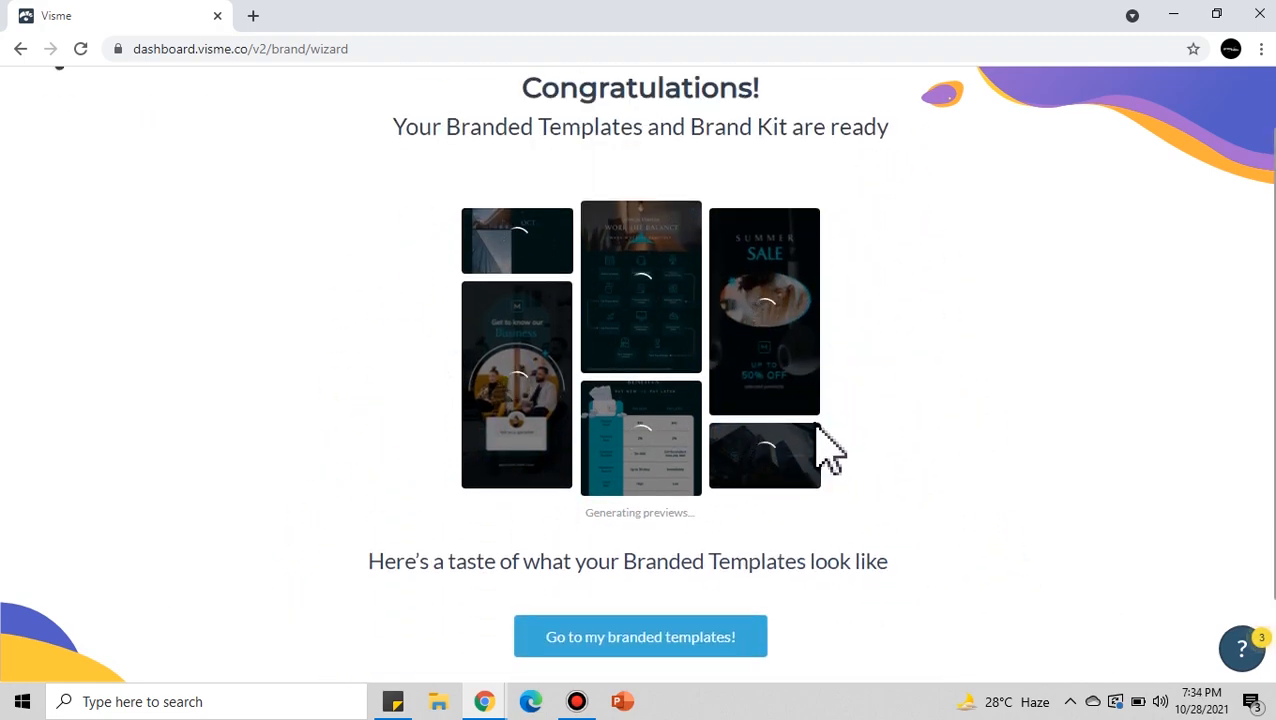
click(660, 637)
scroll(848, 370, down, 15)
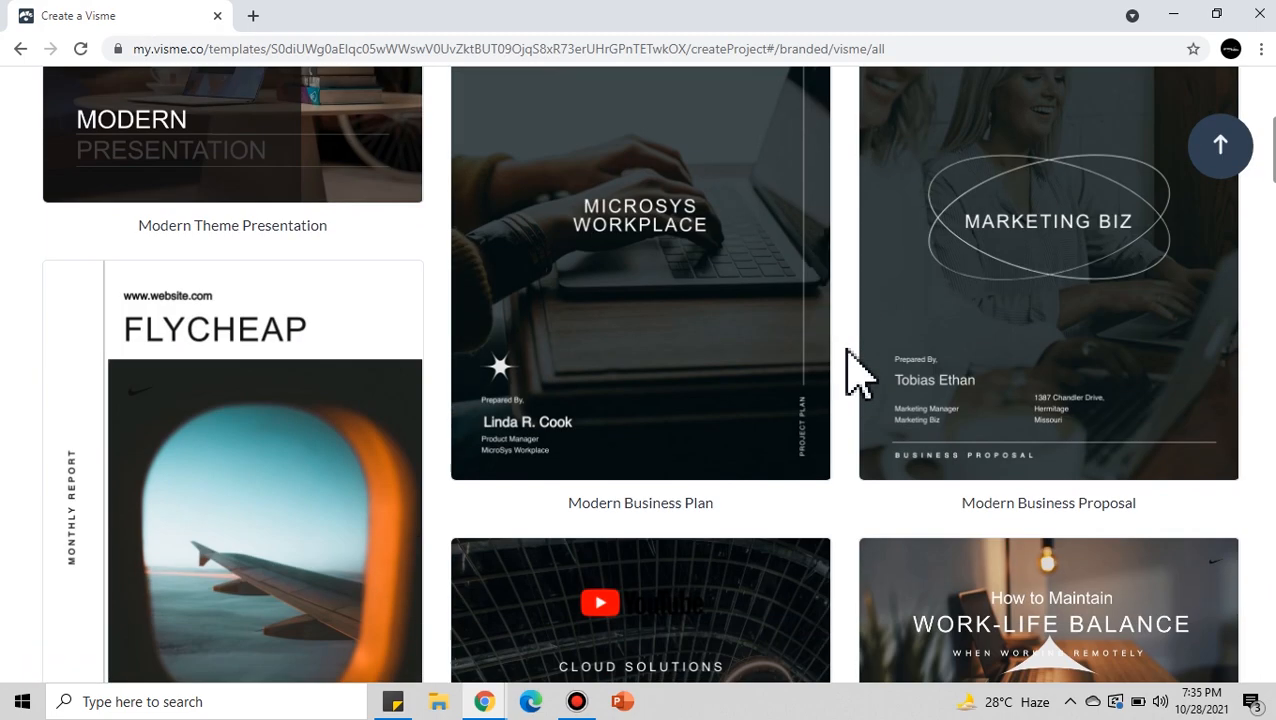
scroll(848, 370, down, 18)
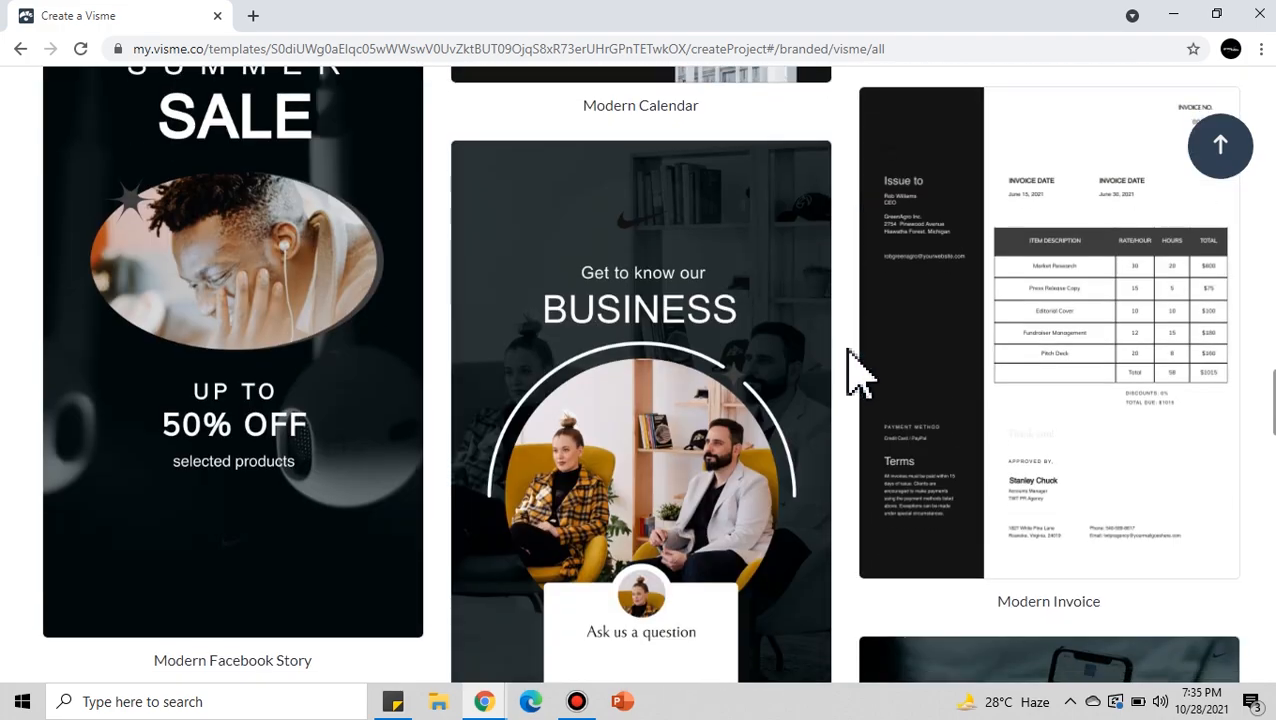
mouse_move(285, 336)
scroll(270, 360, up, 1)
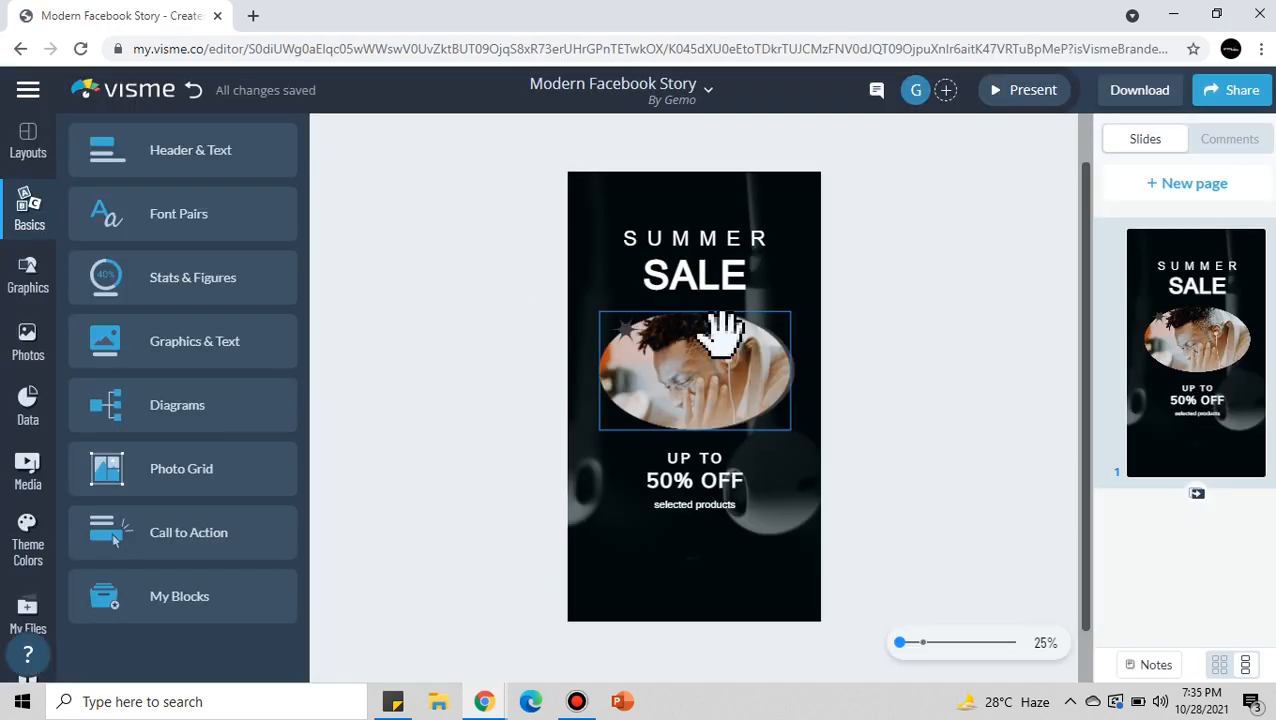
click(692, 241)
double_click(692, 241)
click(735, 276)
- Replace the oval photo with the black-and-white Nike Air Force shoe picture, found by searching the free photos for "shoes"
click(706, 365)
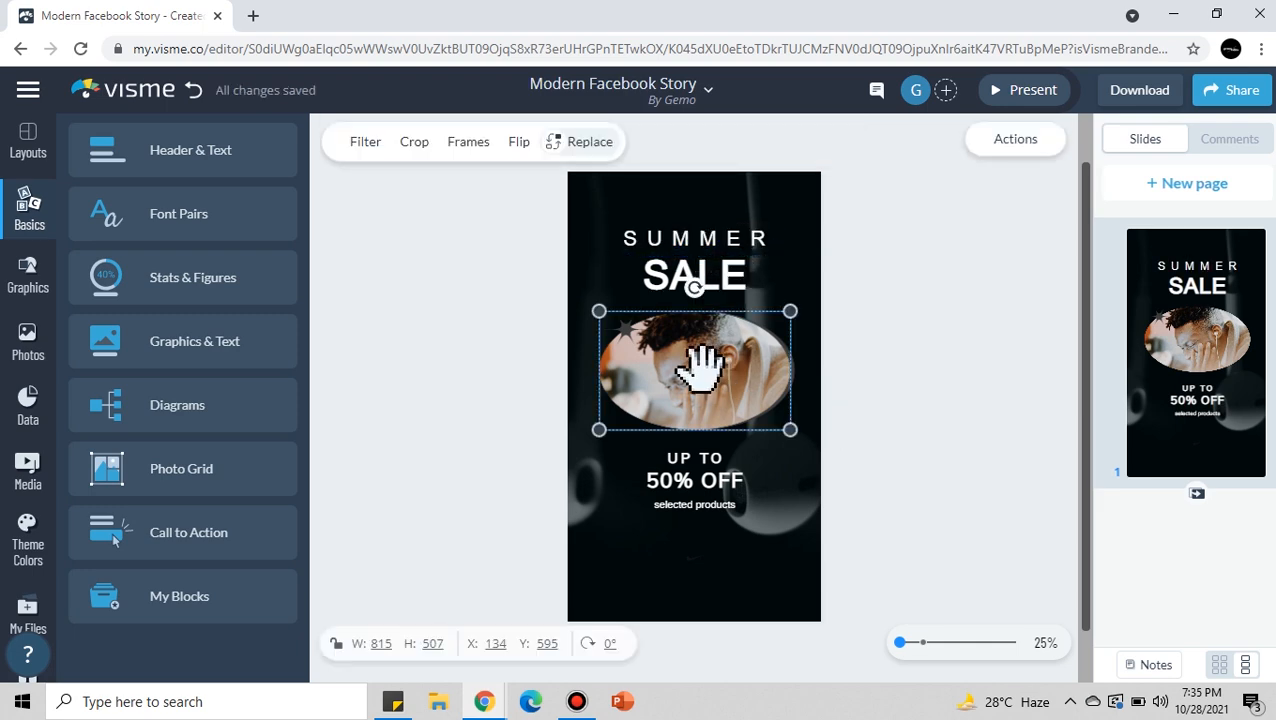
click(584, 143)
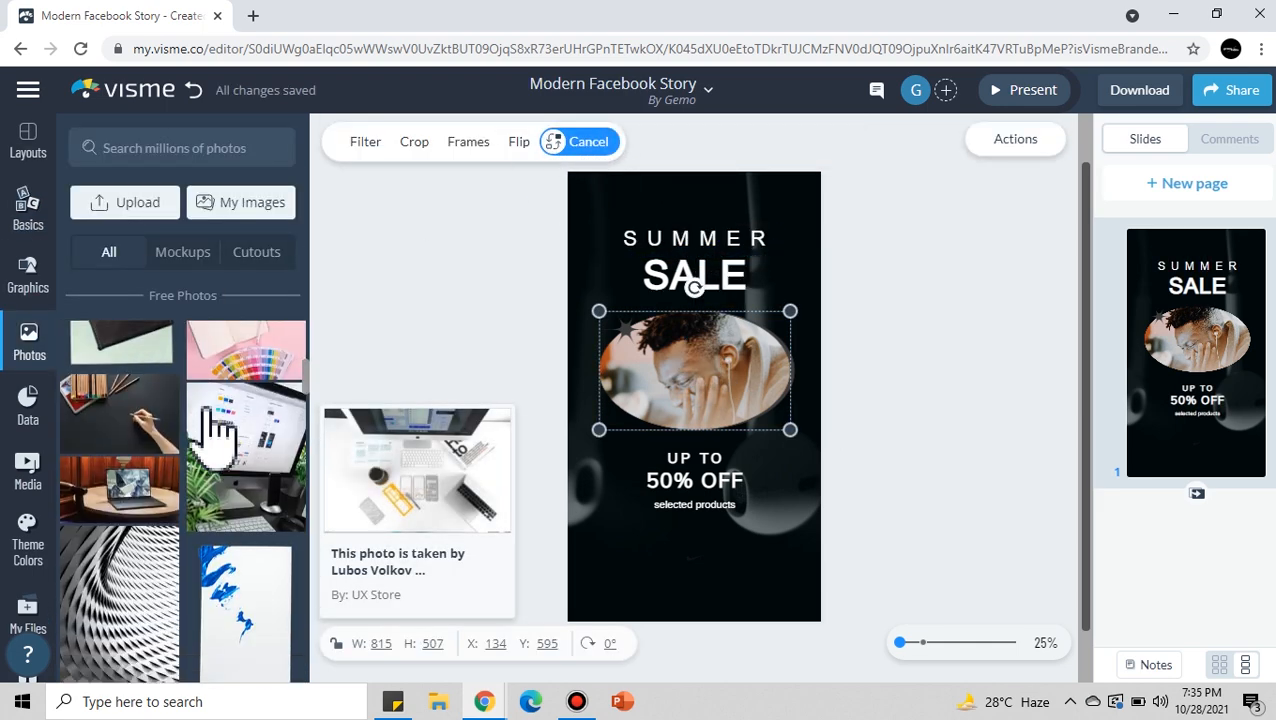
click(189, 149)
text(shoes)
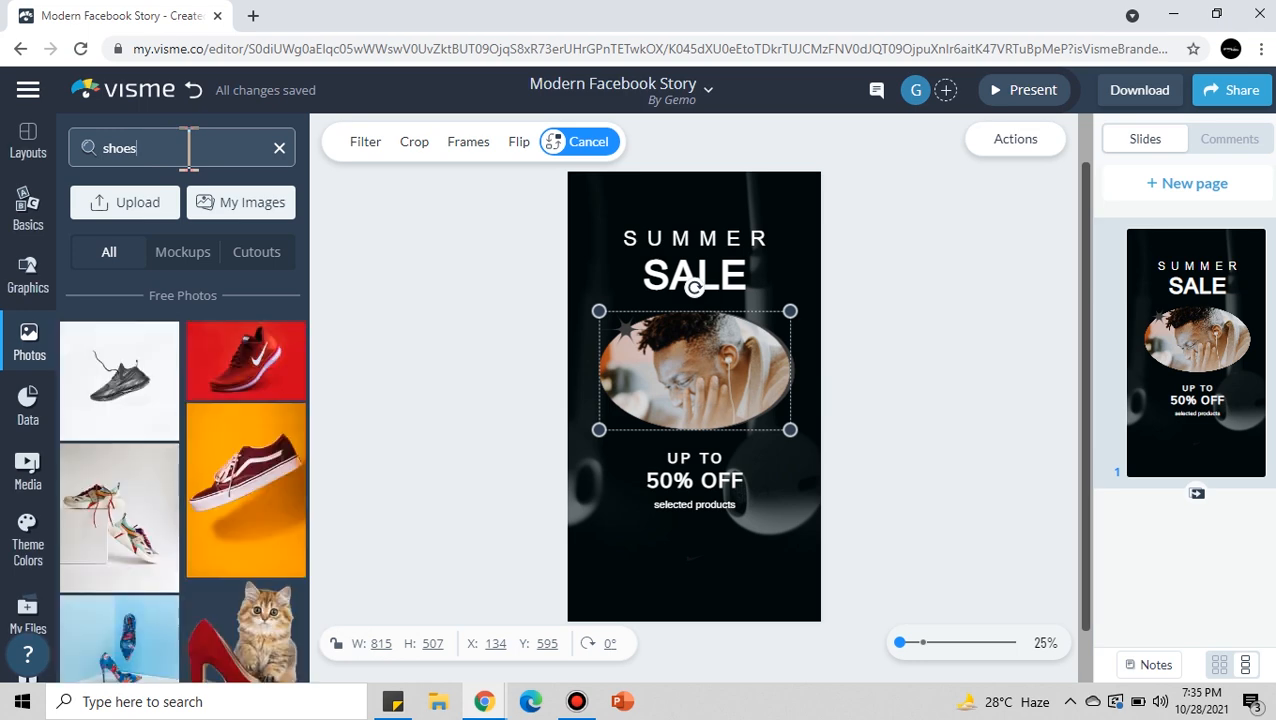
scroll(130, 390, down, 4)
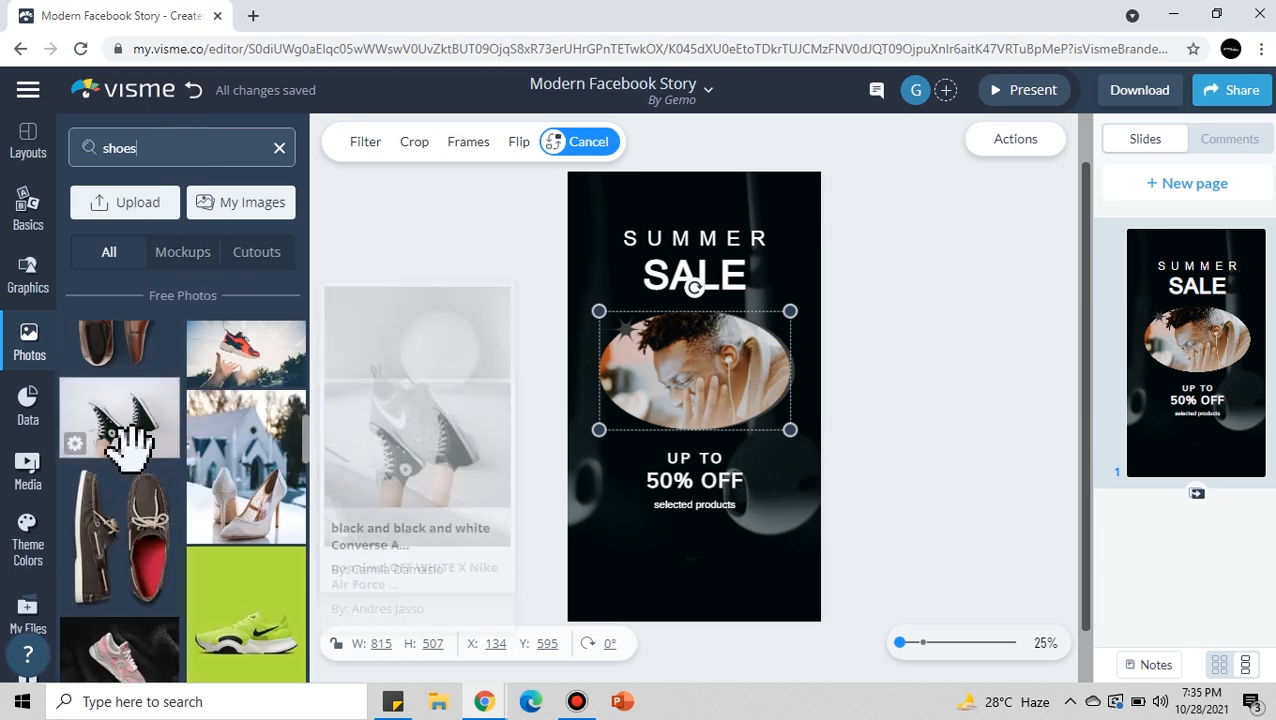
click(135, 440)
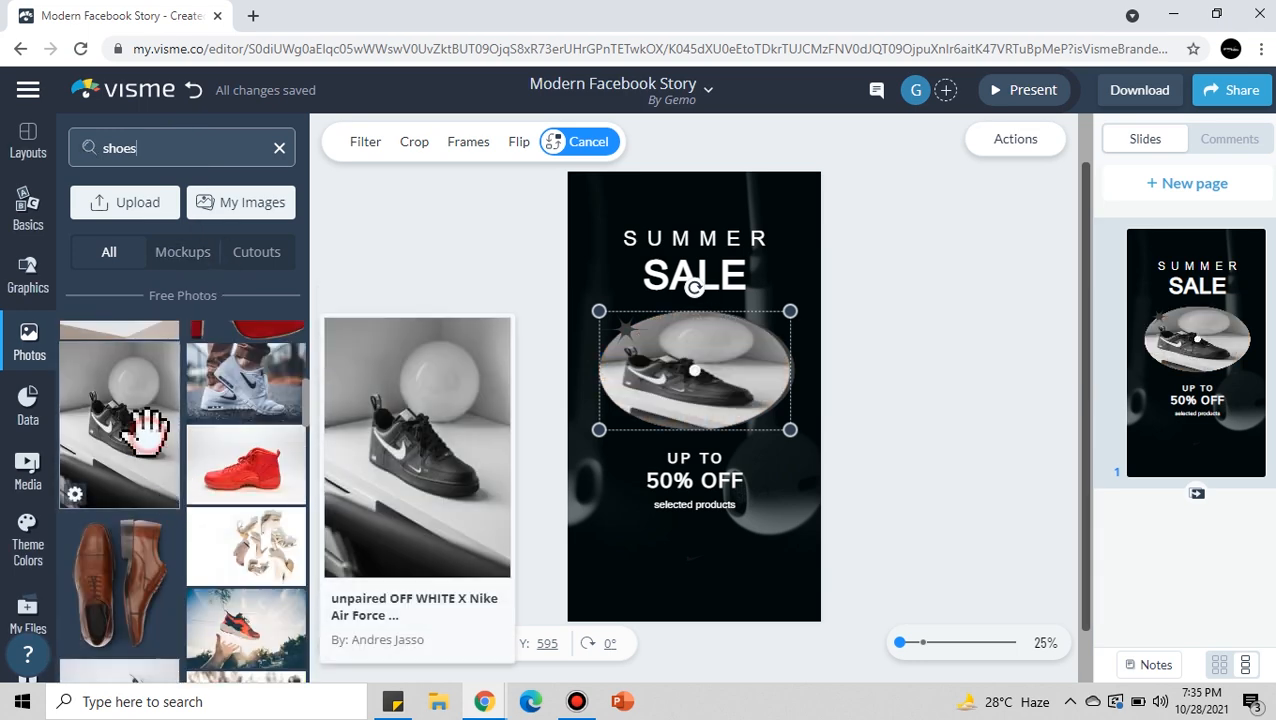
- Change the discount text below the photo to 75% OFF
click(676, 481)
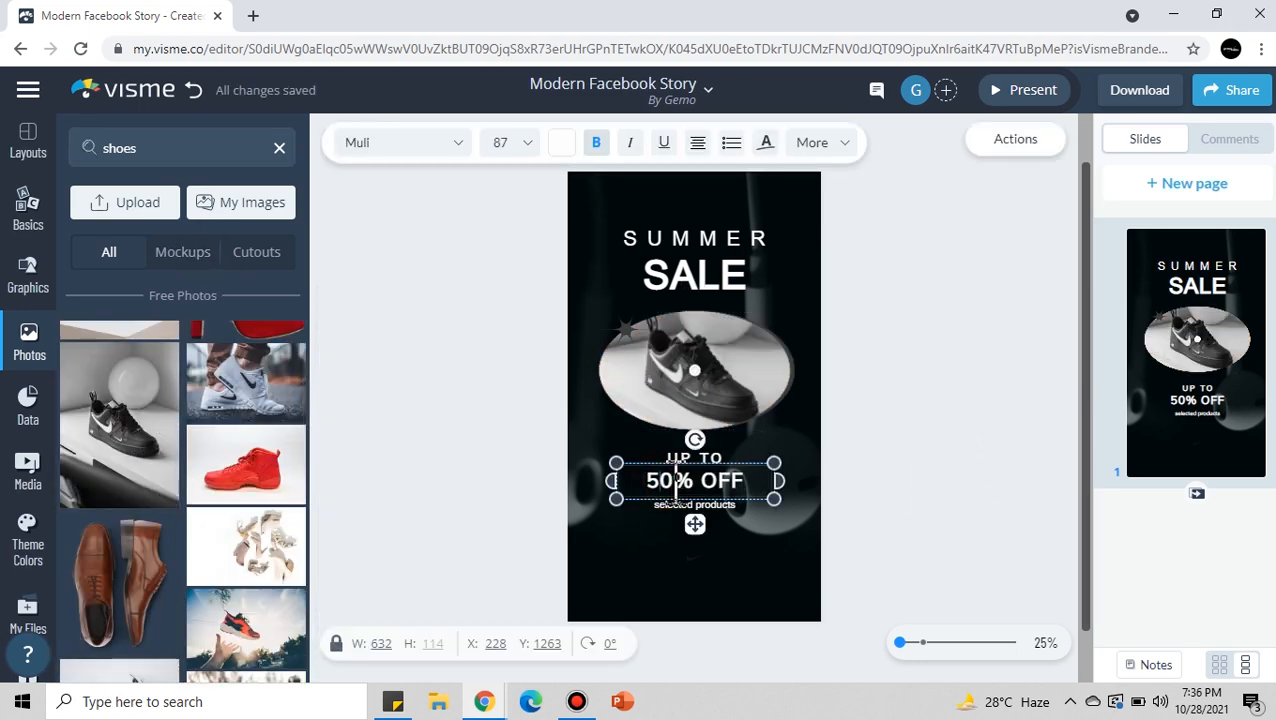
click(924, 378)
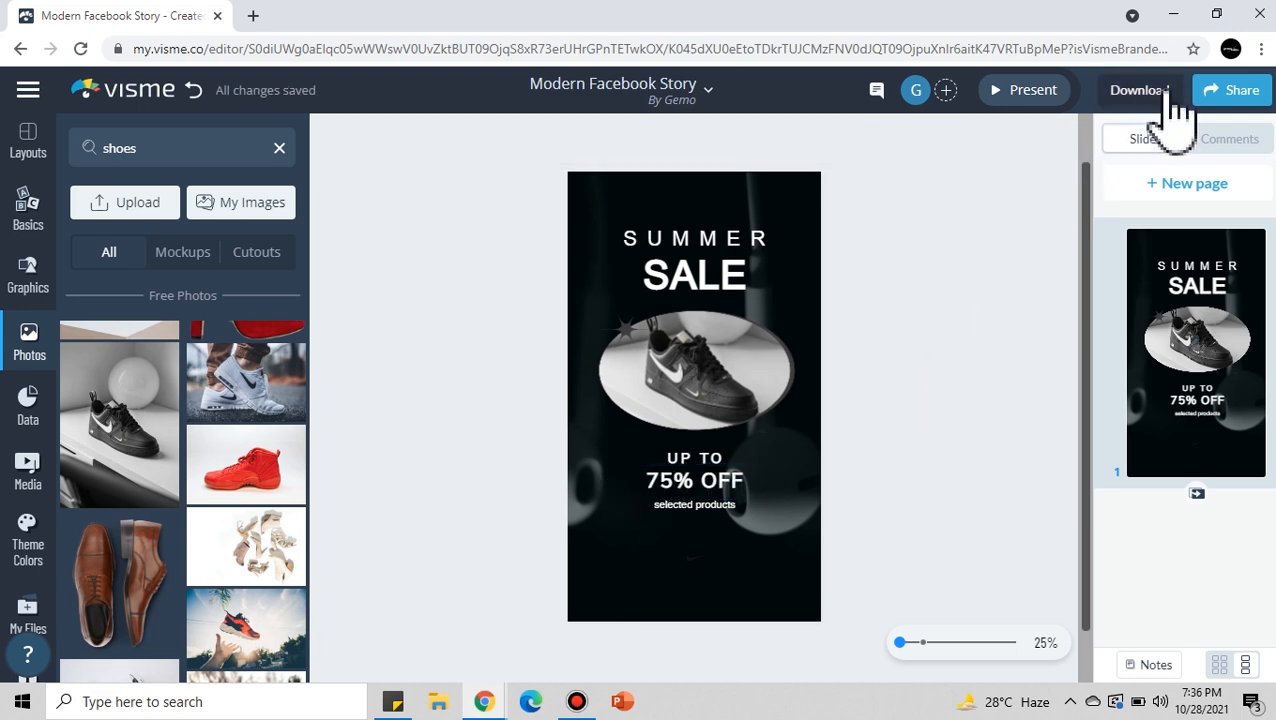
- Examine the web publishing, private sharing and embed options for the story, and close the sharing dialog
click(1232, 95)
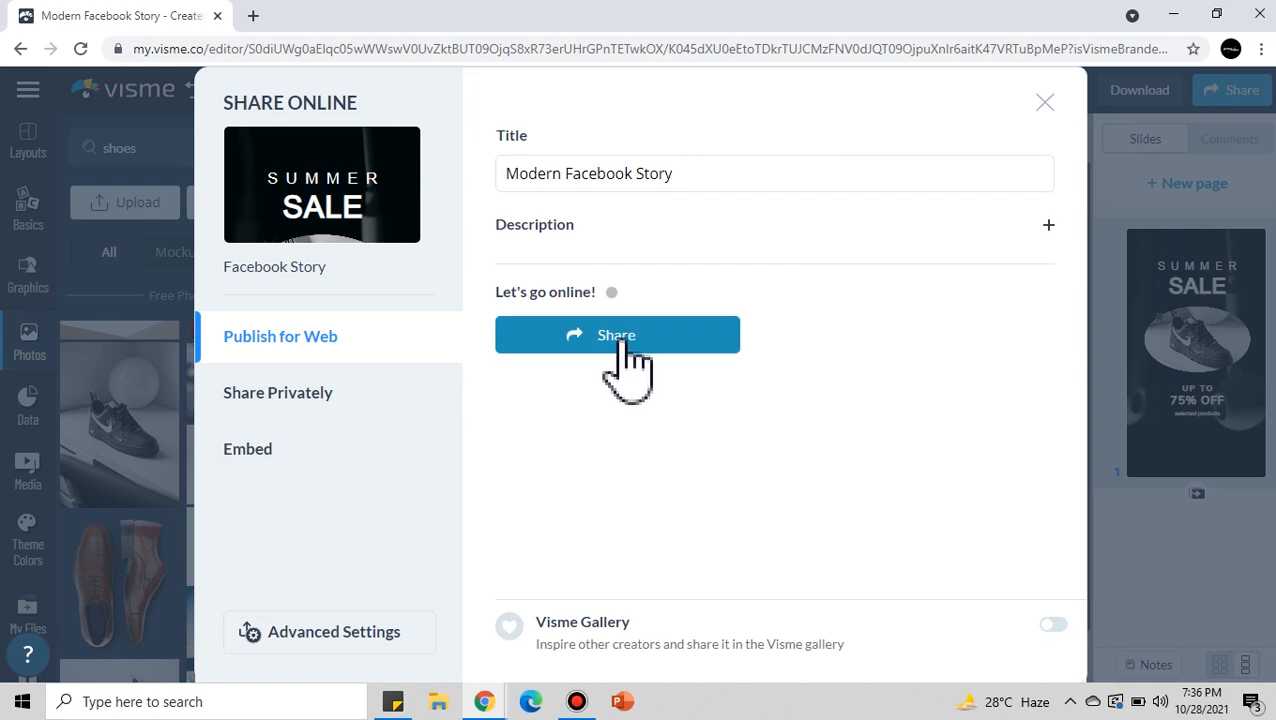
click(372, 396)
click(828, 180)
click(832, 178)
click(396, 452)
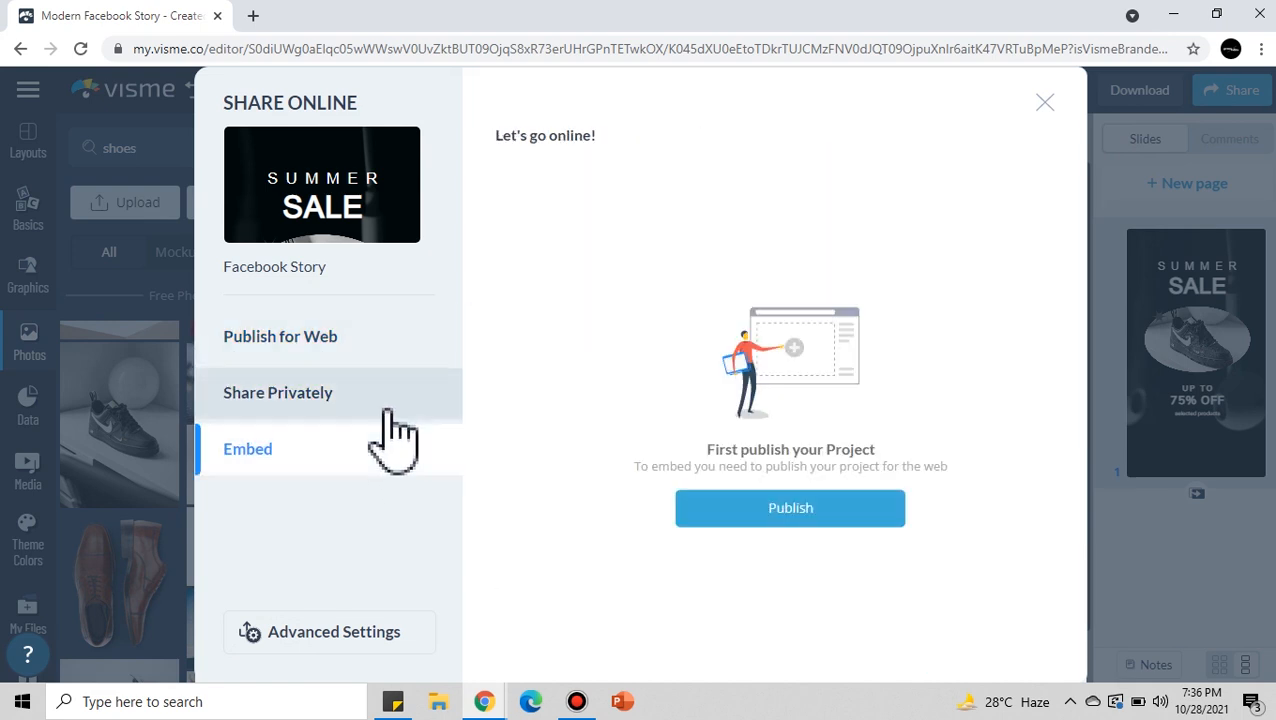
click(1045, 102)
- Examine the download formats for the story under image, PDF document, video and offline presentation
click(1130, 92)
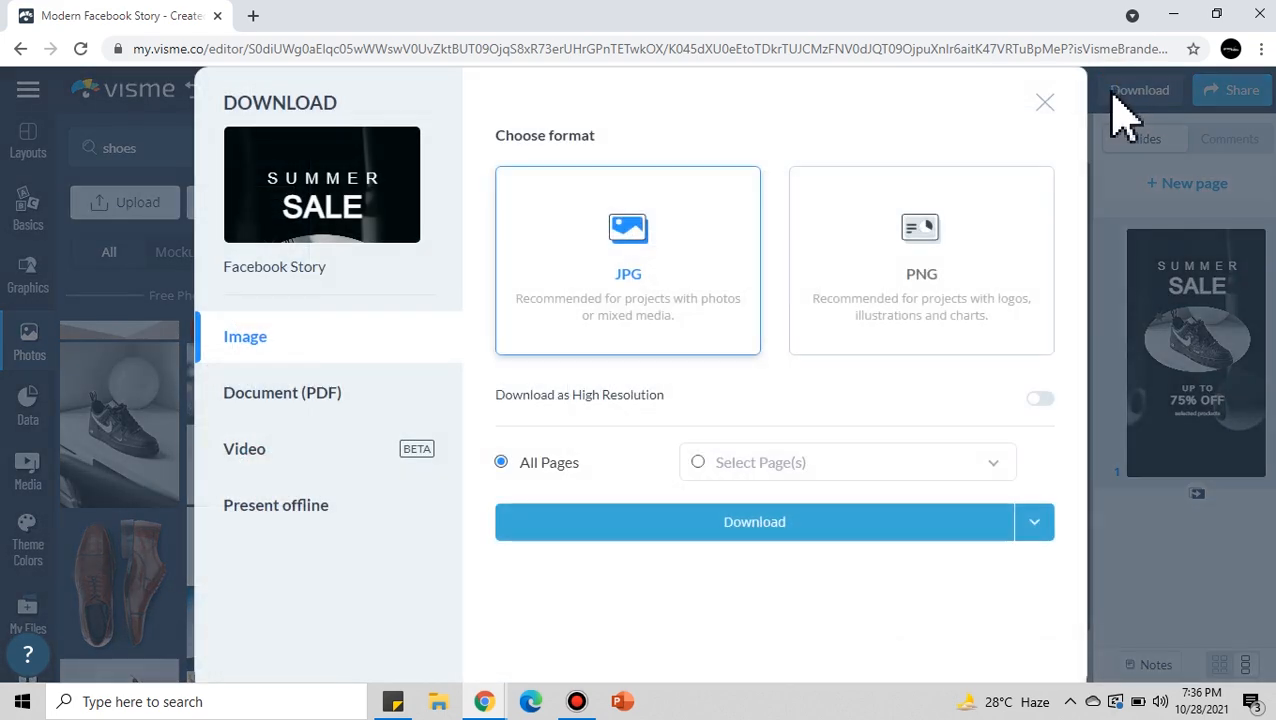
click(885, 280)
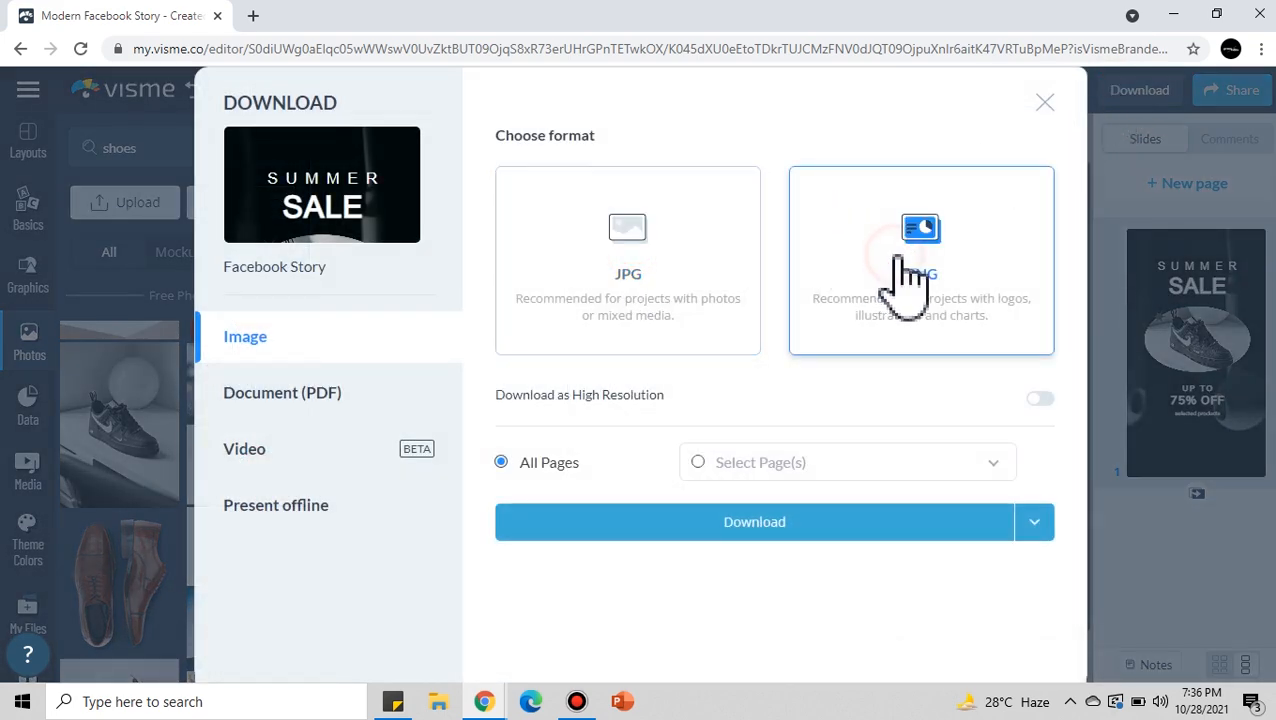
click(365, 422)
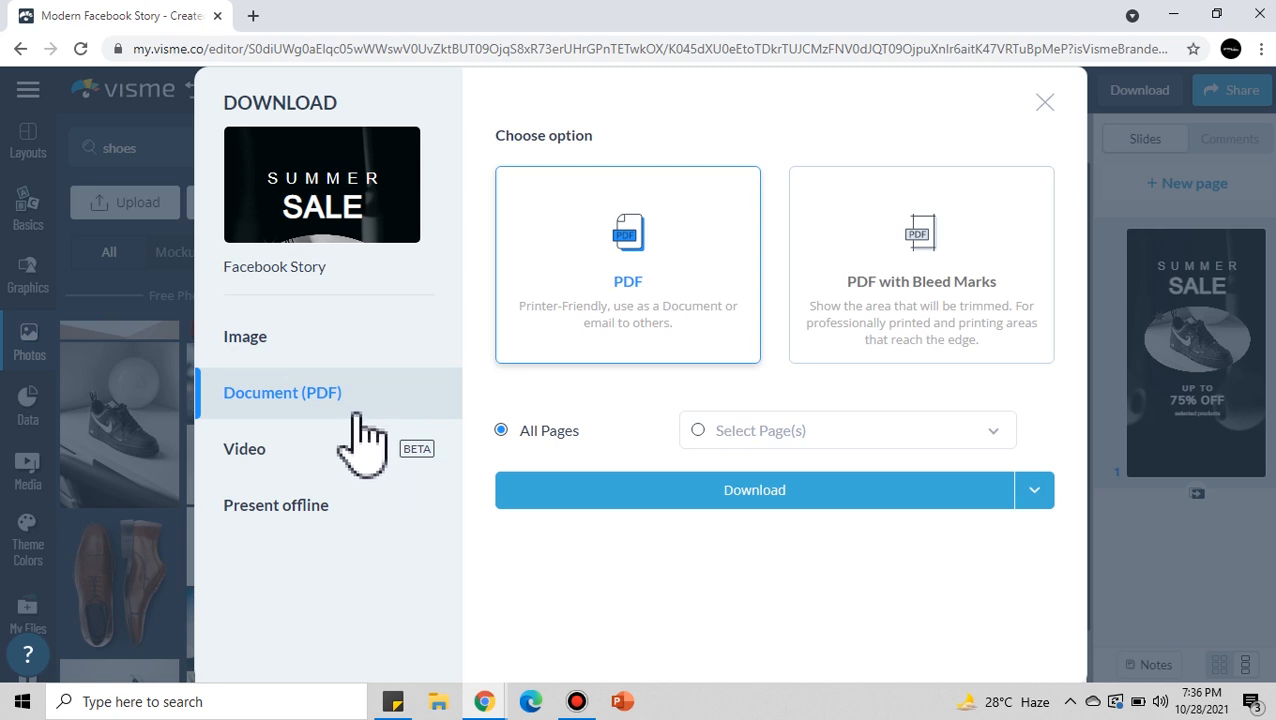
click(322, 456)
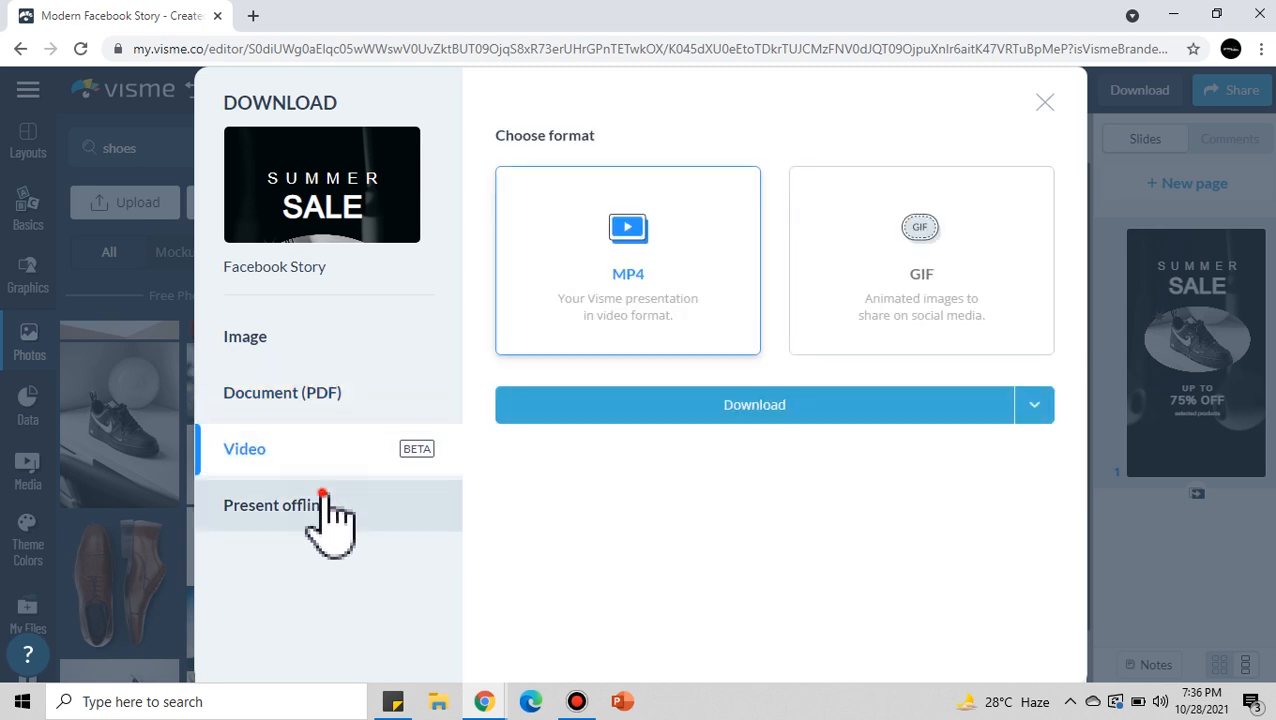
click(329, 510)
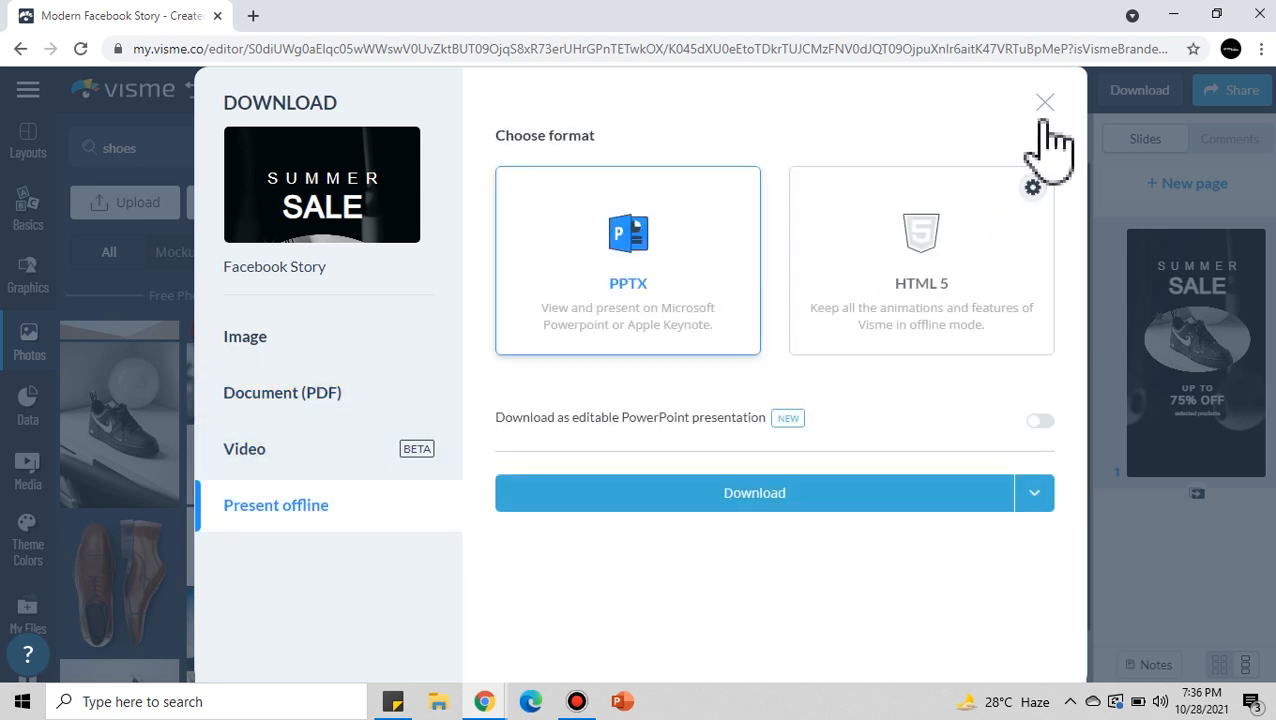